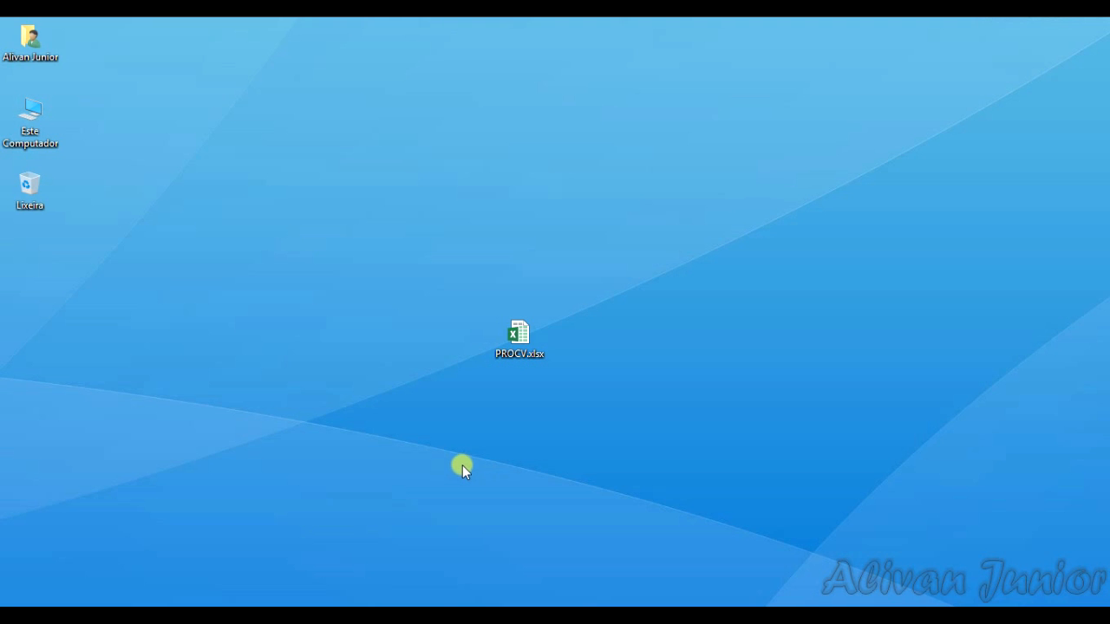
Step: Open the PROCV.xlsx workbook and look through its CLIENTES, PRODUTOS and ORÇAMENTO sheets
double_click(530, 345)
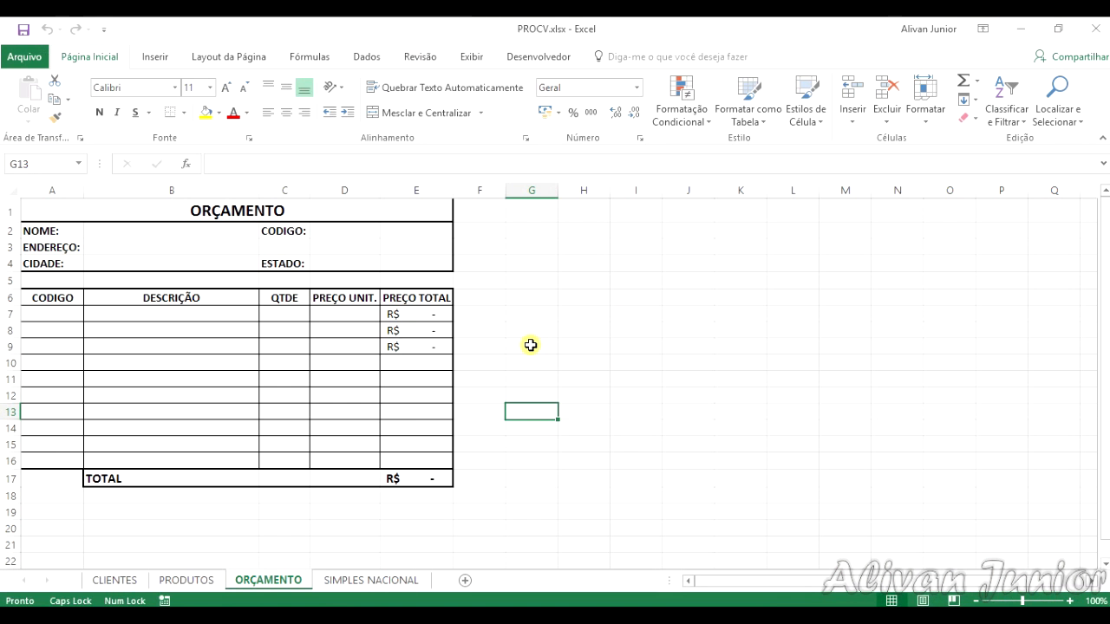
left_click(129, 578)
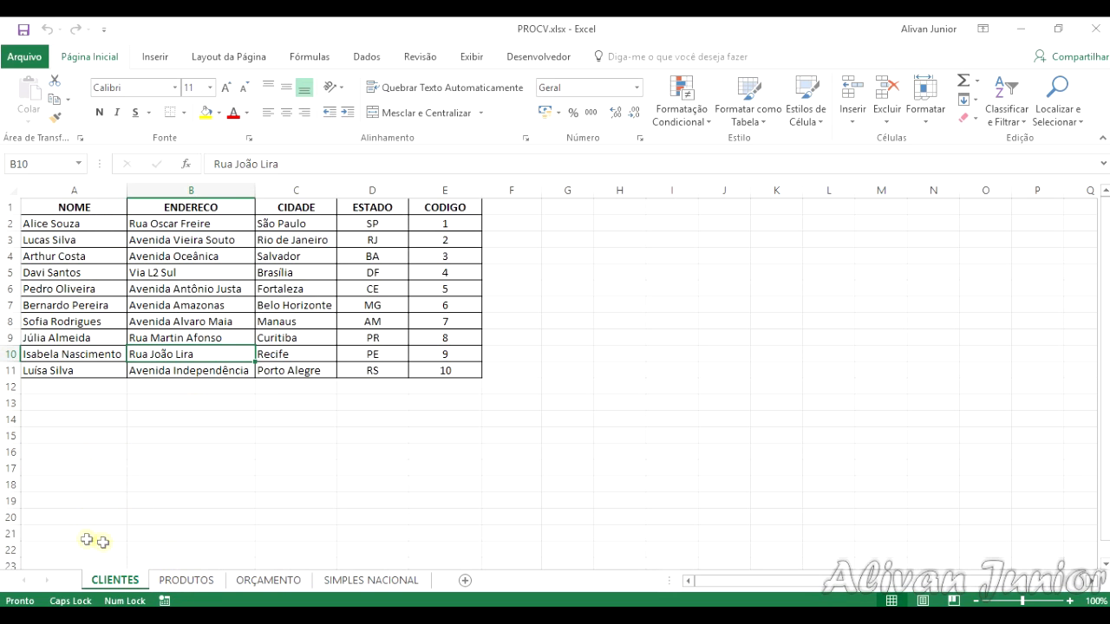
left_click(187, 580)
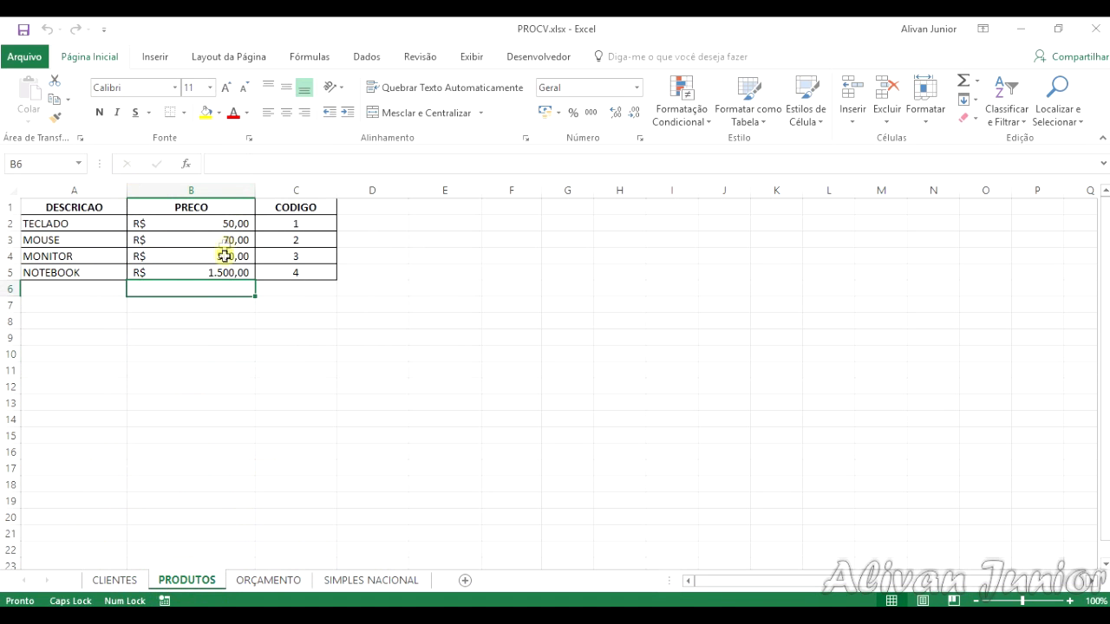
left_click(287, 579)
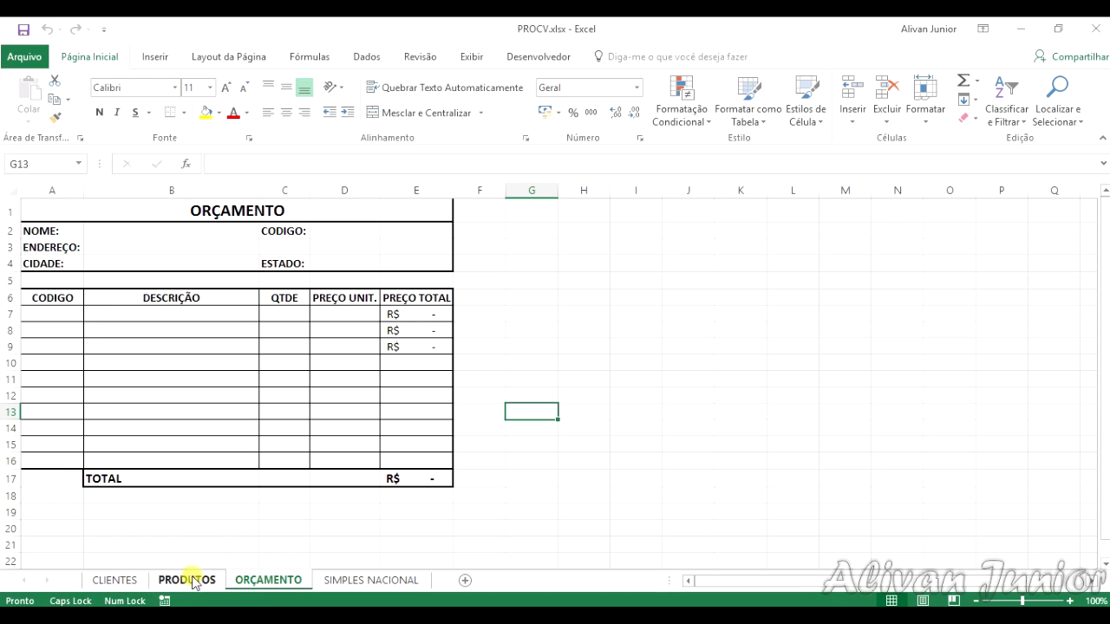
Step: Compare the client name field in B2 of the ORÇAMENTO sheet with the client records on the CLIENTES sheet
left_click(200, 228)
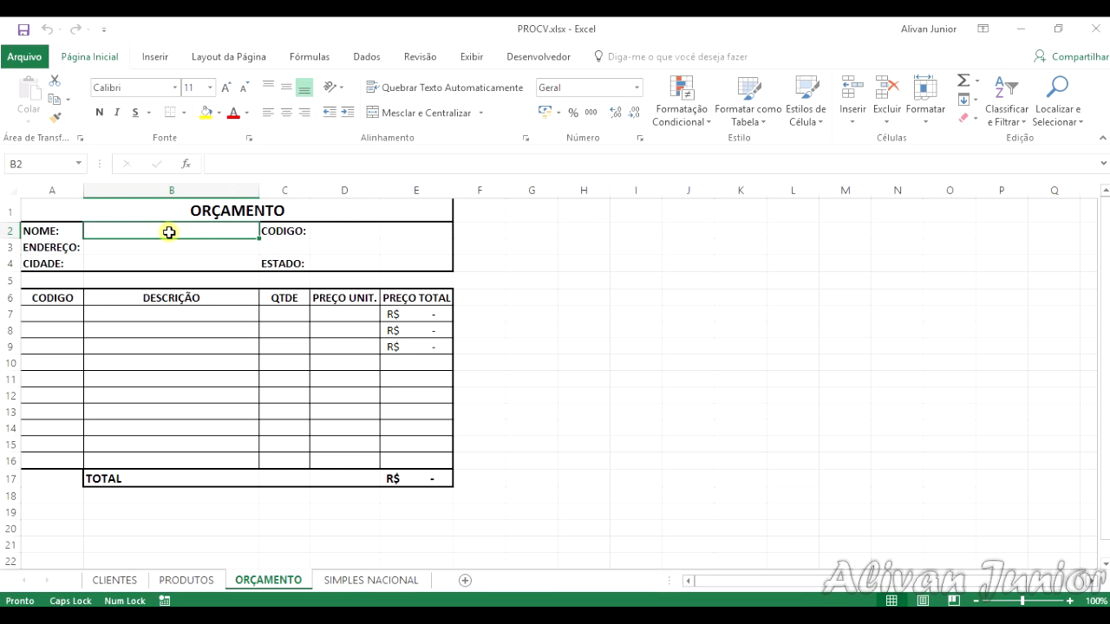
left_click(105, 581)
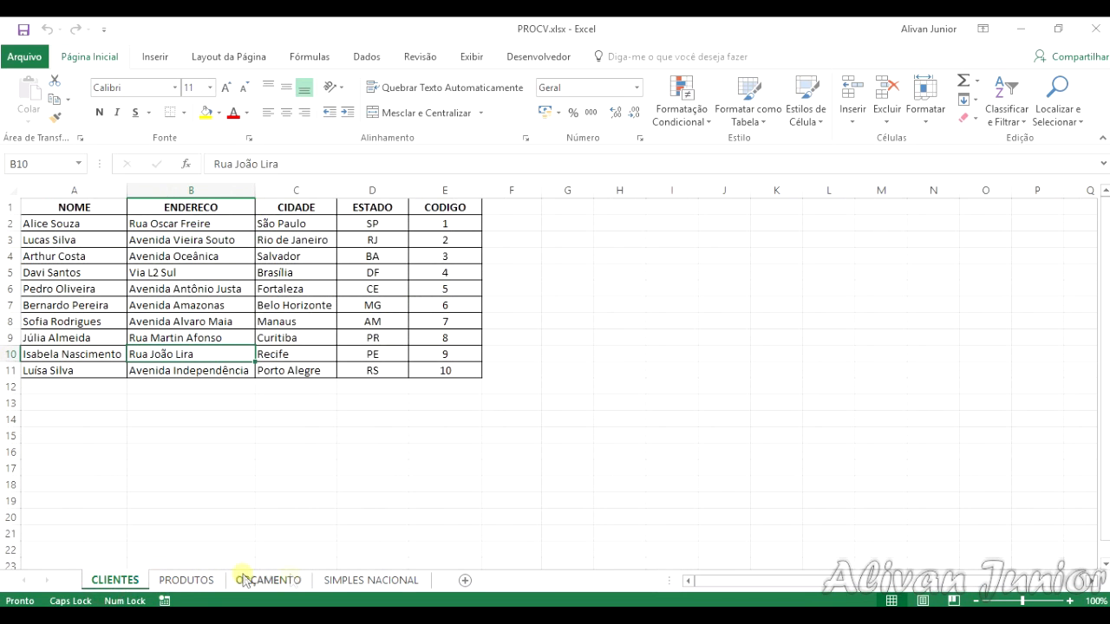
left_click(276, 582)
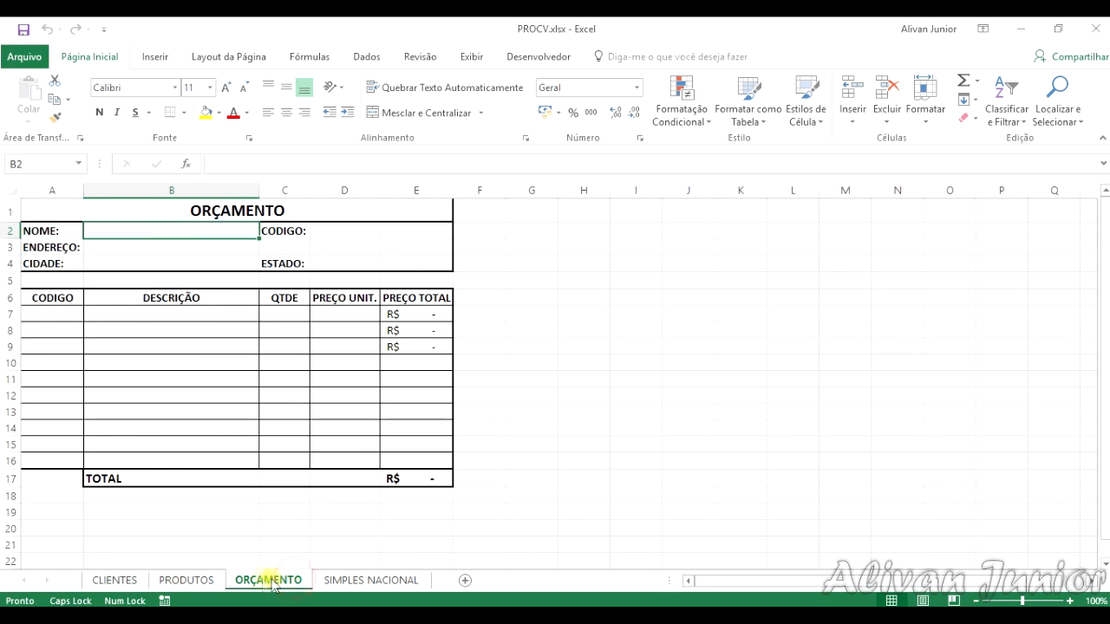
left_click(134, 578)
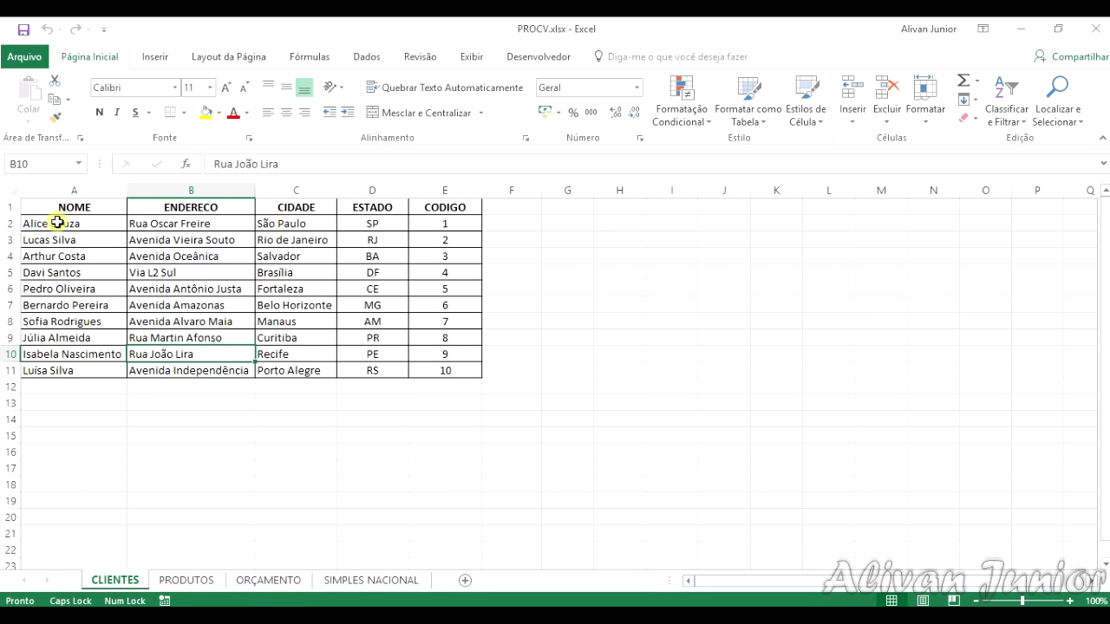
left_click(267, 580)
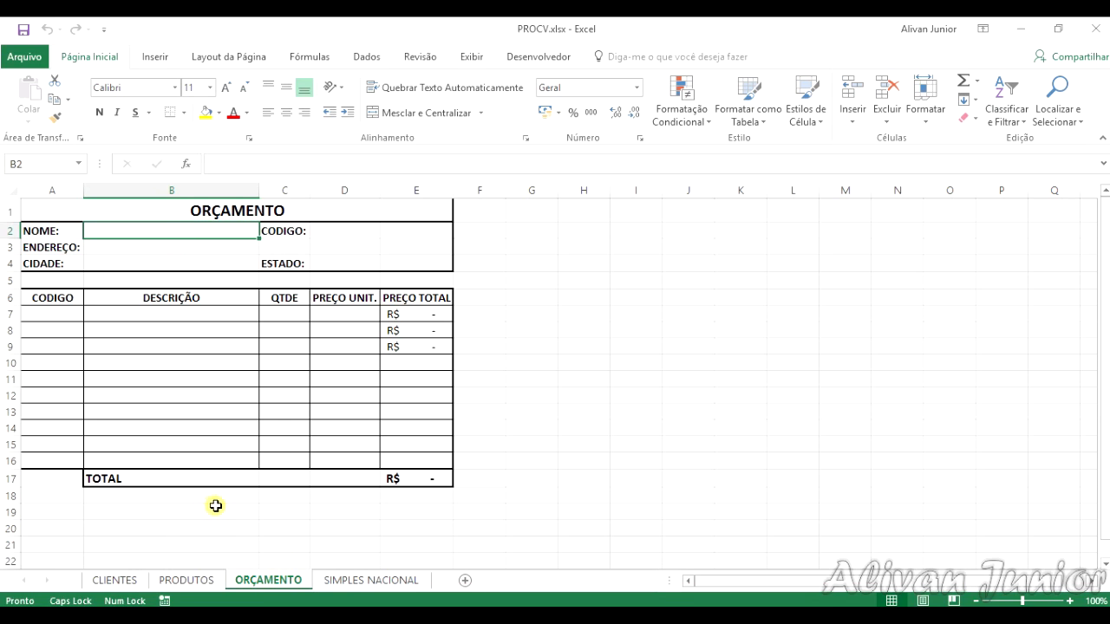
Step: Convert the client list in A1:E11 of the CLIENTES sheet into a table
left_click(115, 580)
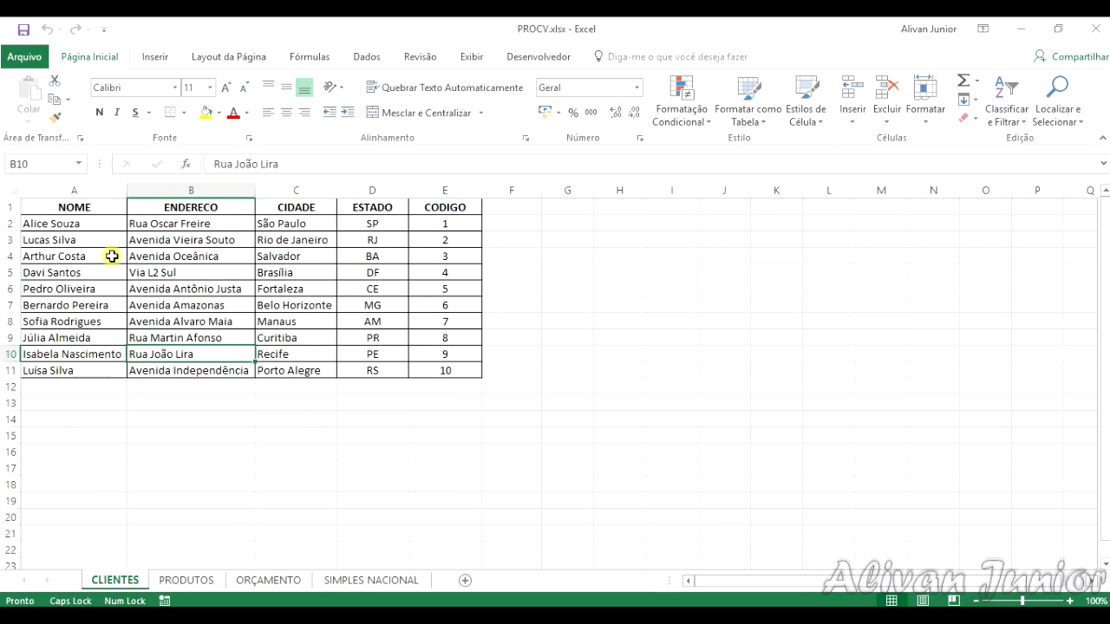
left_click(111, 210)
left_click(367, 56)
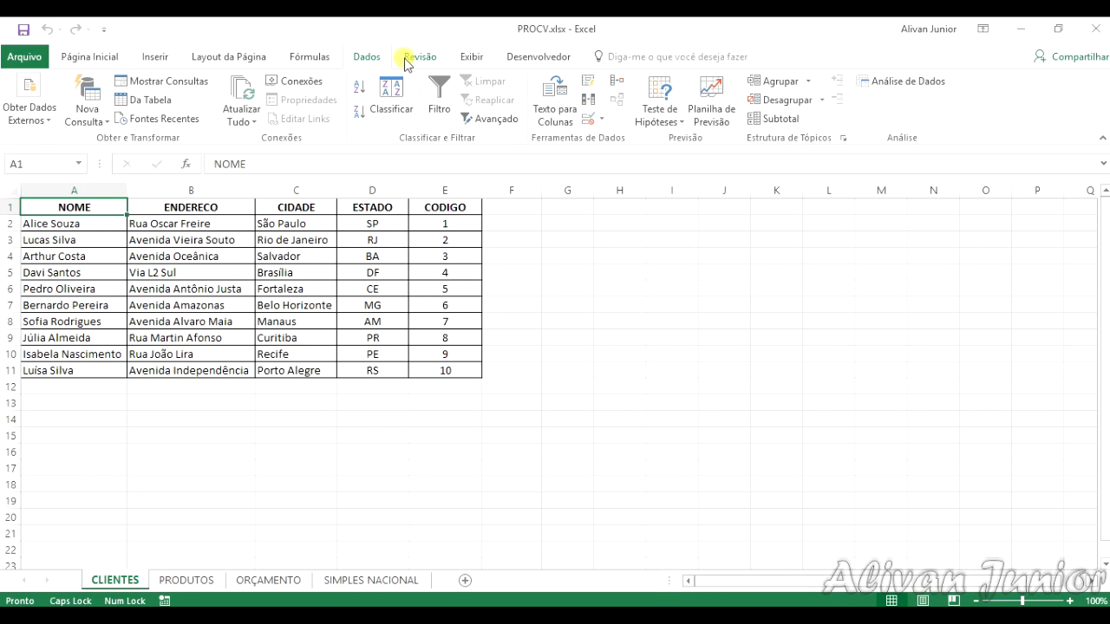
left_click(159, 57)
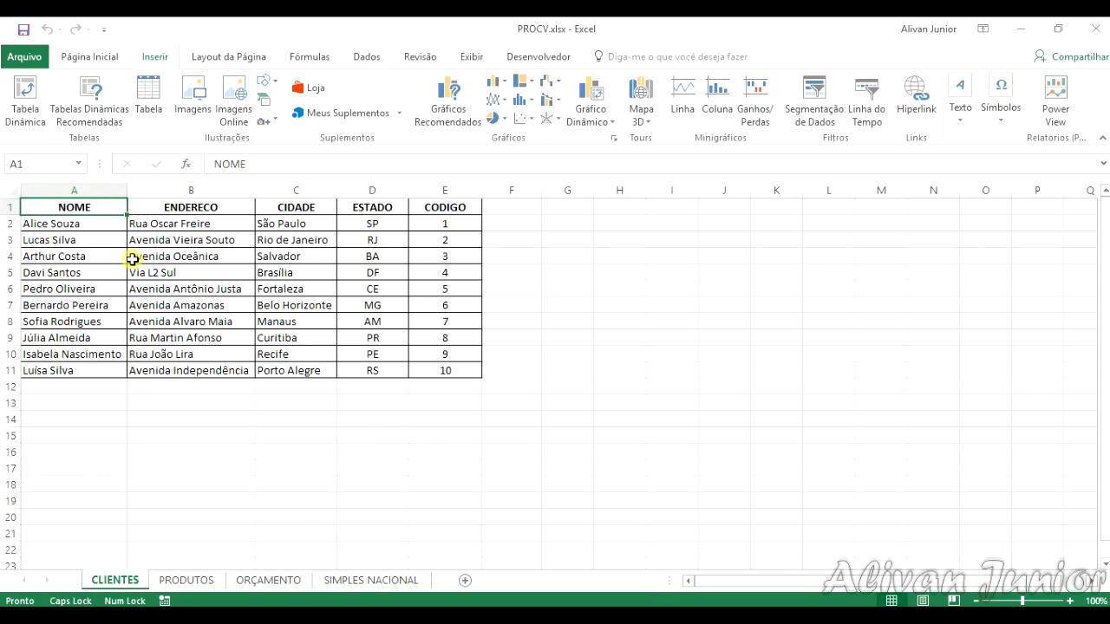
left_click(148, 97)
left_click(694, 393)
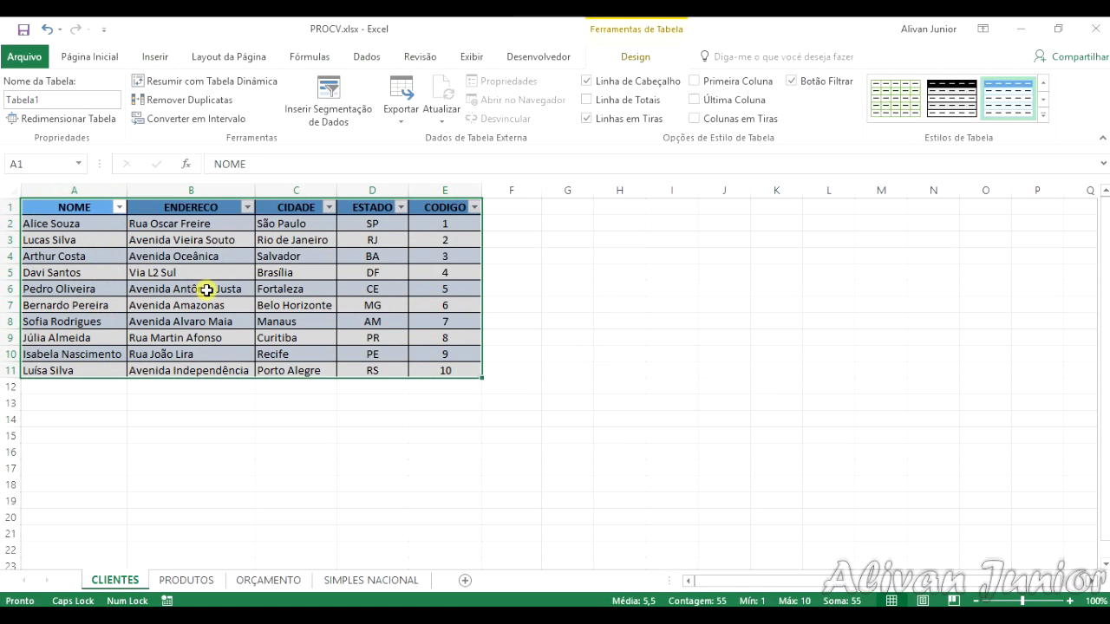
Step: Name the client table CLIENTES
left_click(57, 96)
double_click(57, 97)
type("CLIENTES")
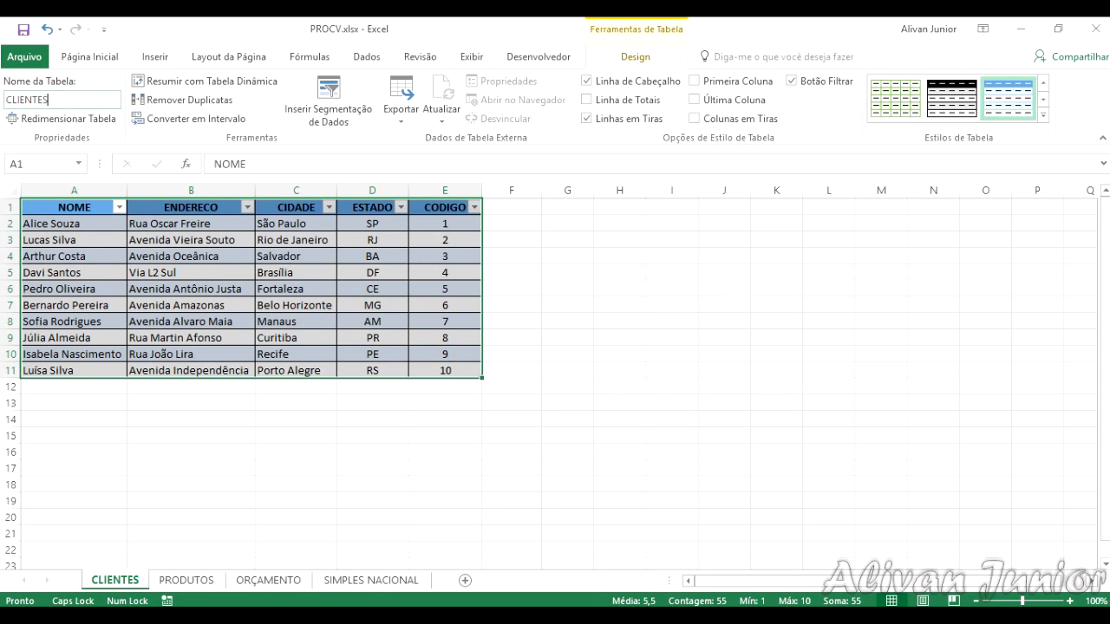
Step: Convert the product list in A1:C5 of the PRODUTOS sheet into a table with headers
left_click(186, 580)
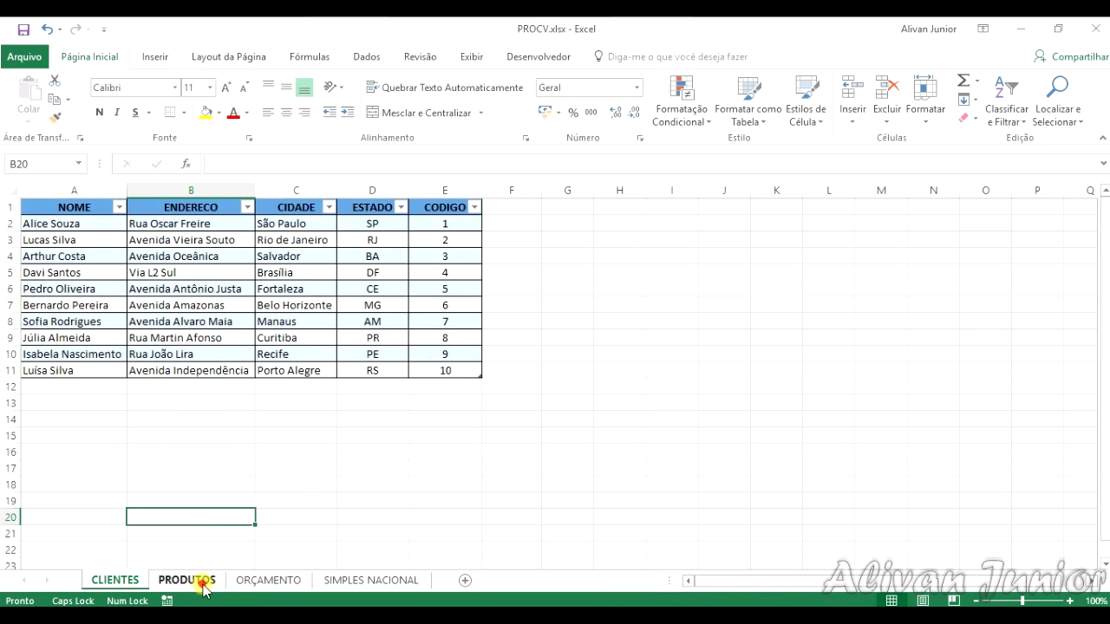
left_click(74, 210)
left_click(153, 57)
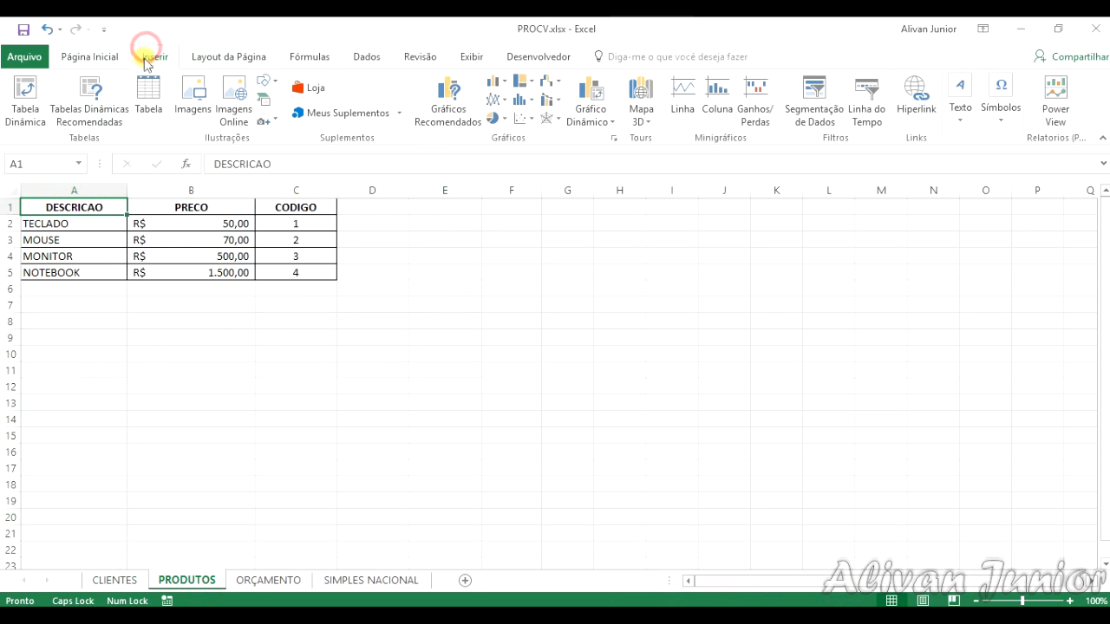
left_click(145, 108)
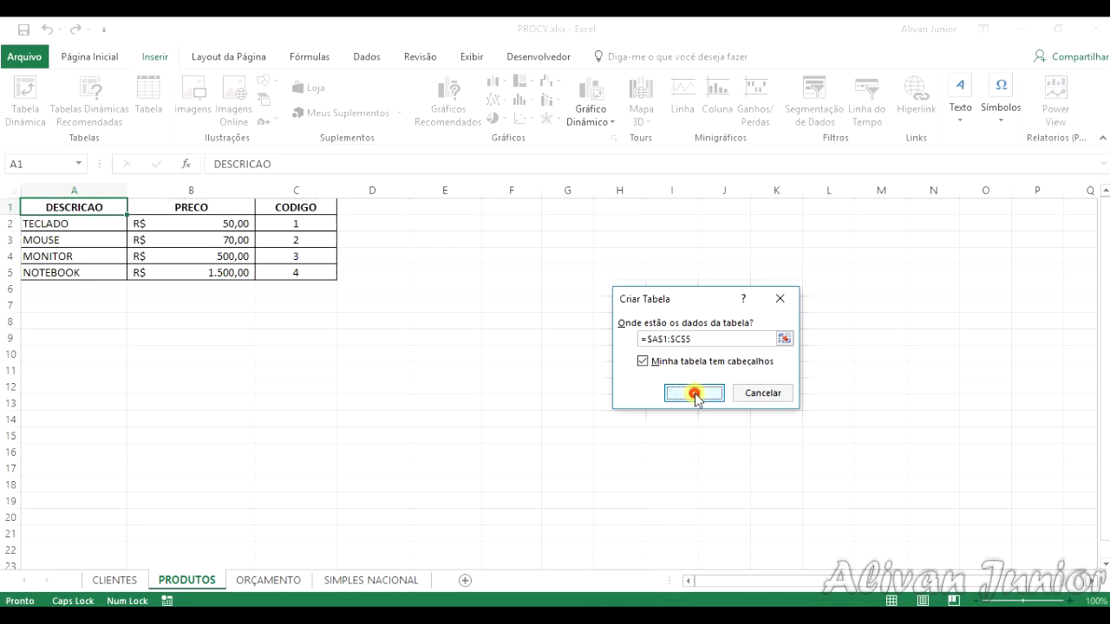
left_click(696, 391)
Step: Name the product table PRODUTOS
left_click(77, 99)
type("PRODUTOS")
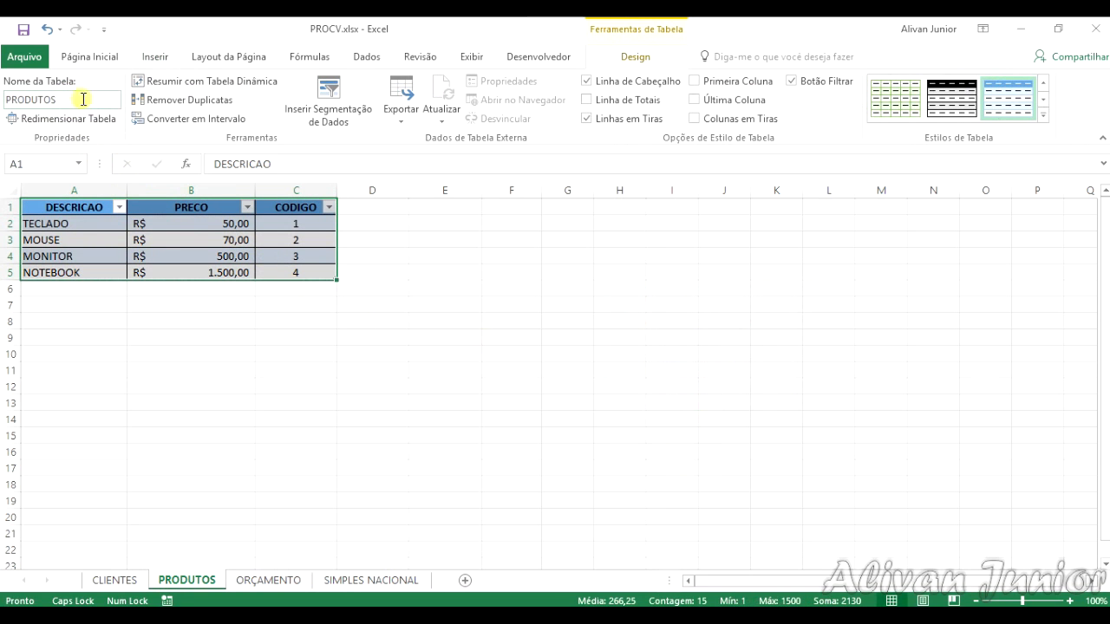
left_click(314, 372)
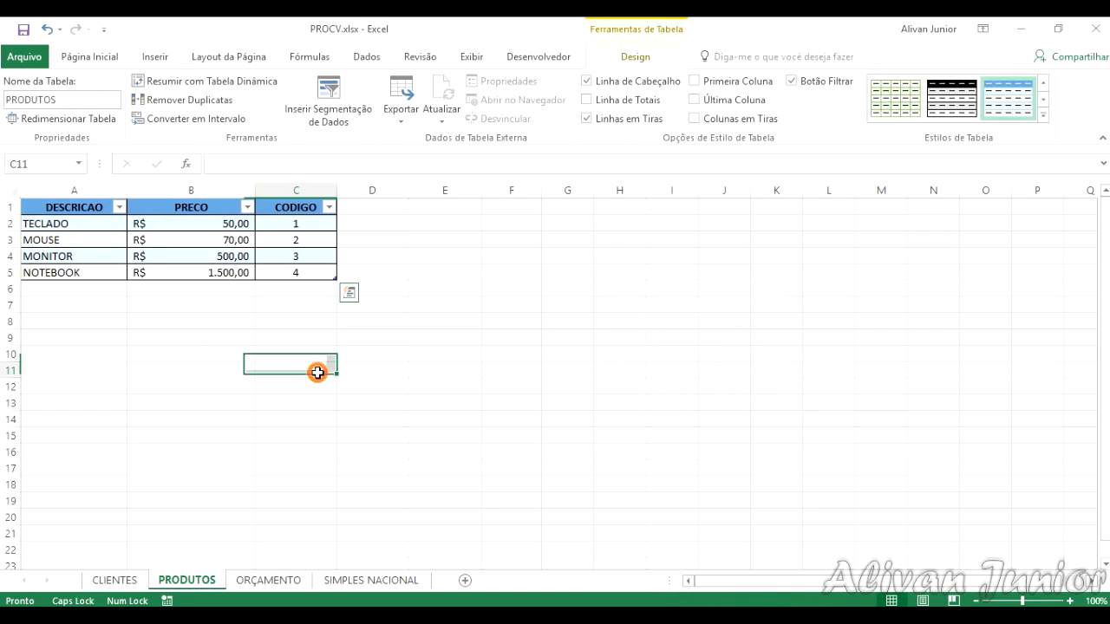
Step: Return to the ORÇAMENTO sheet with cell B2 selected and open the Name Manager
left_click(264, 579)
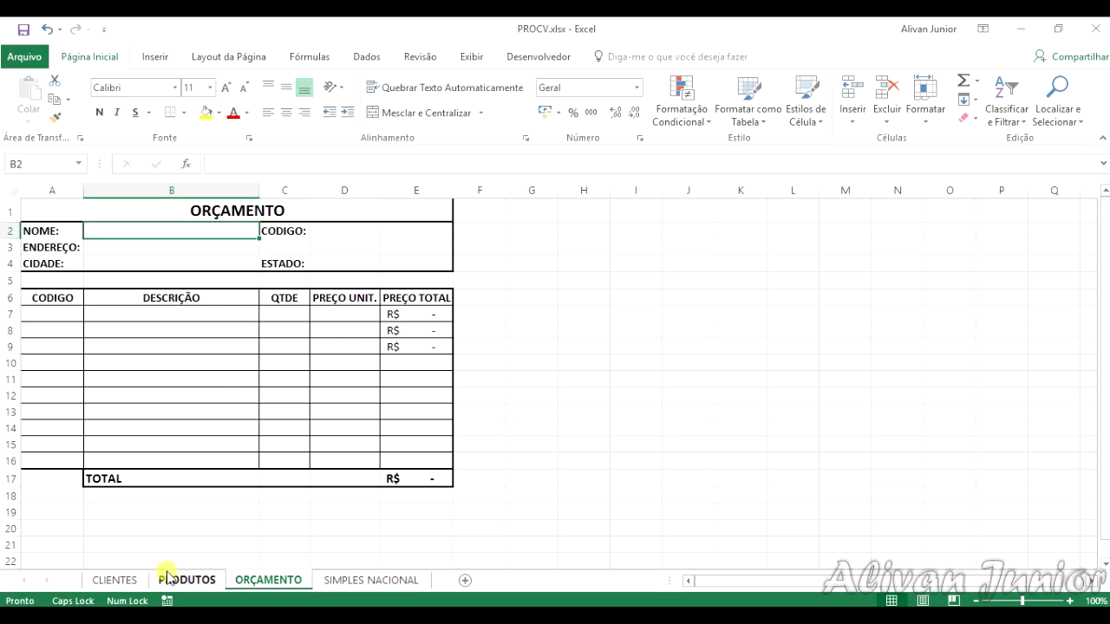
left_click(126, 580)
left_click(260, 580)
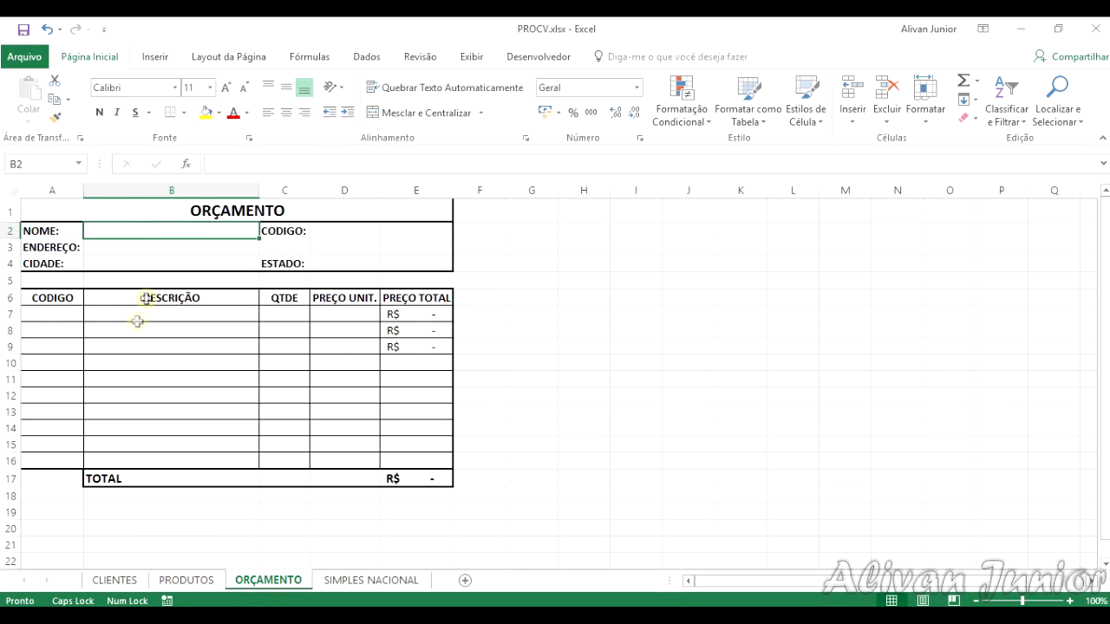
left_click(356, 58)
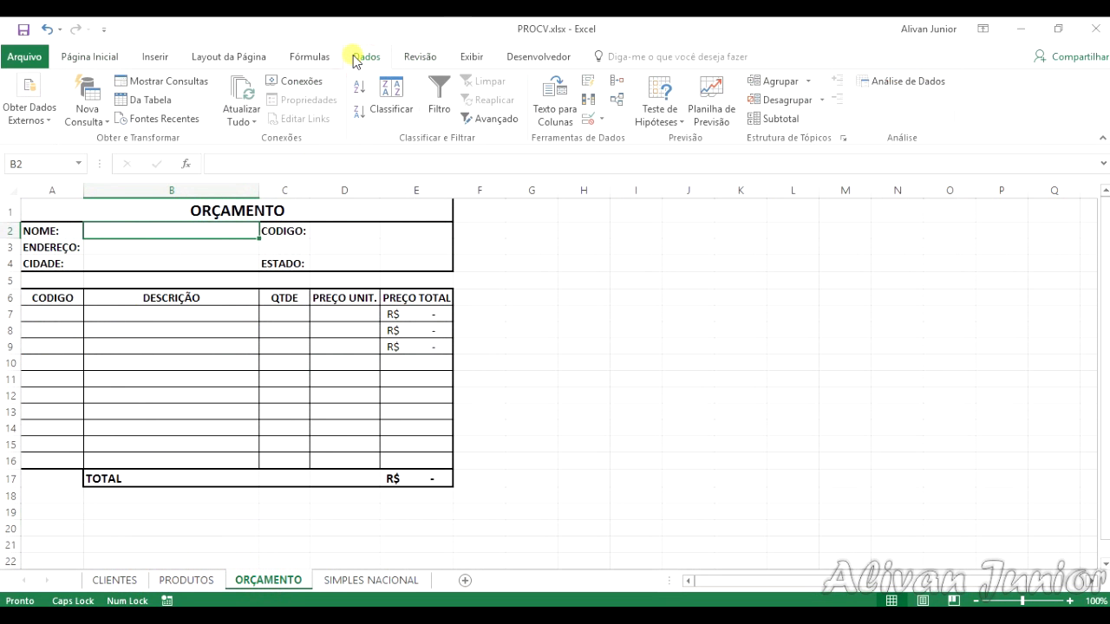
left_click(308, 56)
left_click(539, 100)
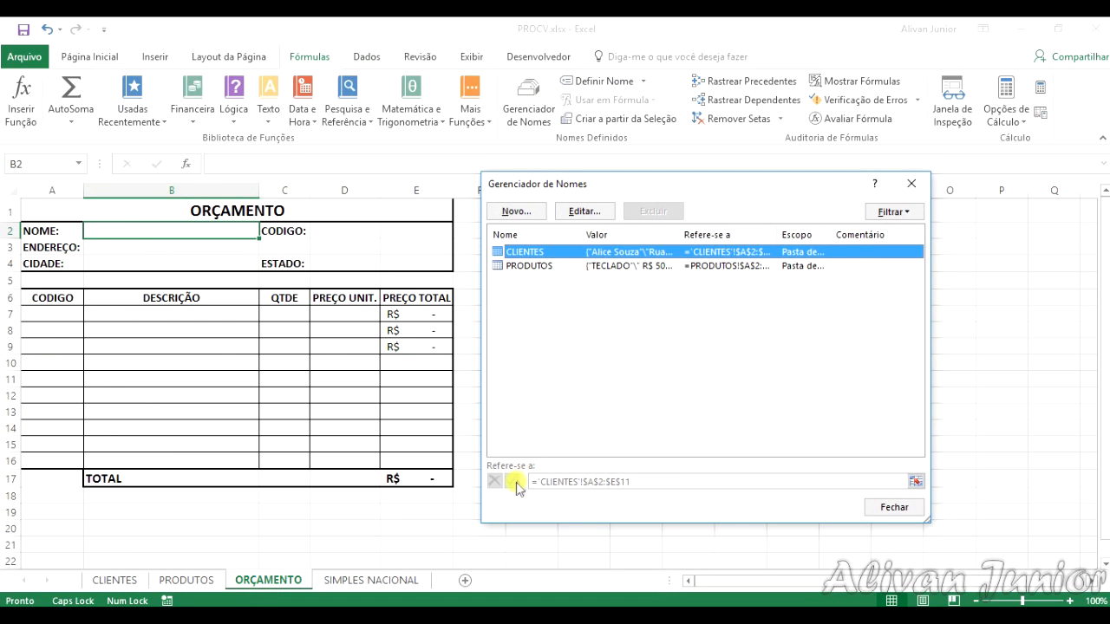
Step: Define a workbook-level name NOMES referring to =CLIENTES[NOME], view its values in full and close the Name Manager
left_click(516, 212)
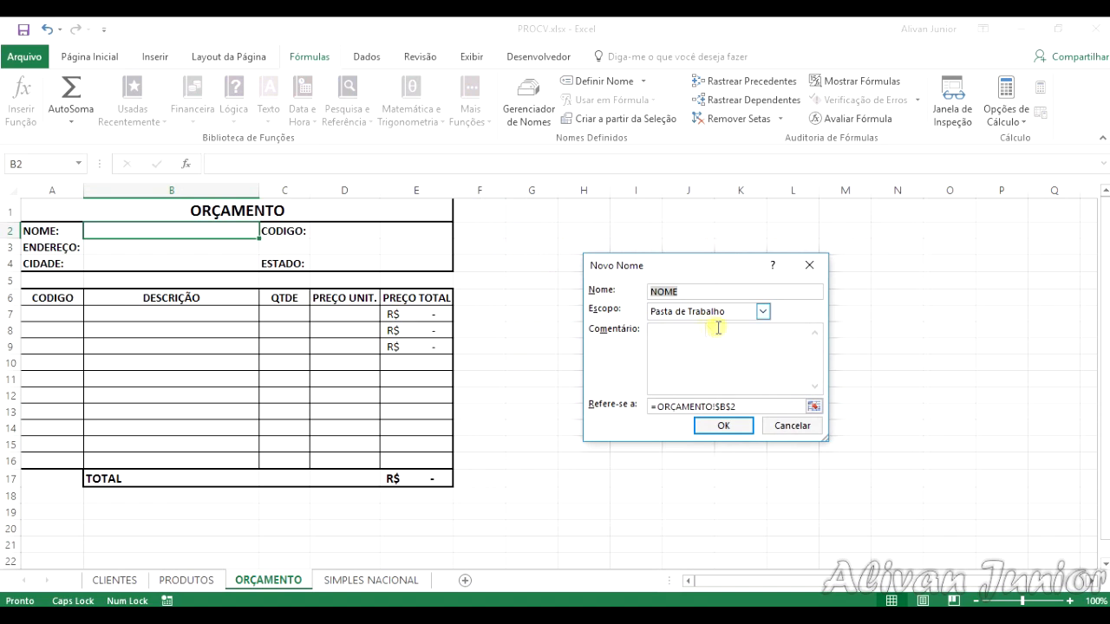
type("NOMES")
key("Tab")
key("Tab")
key("Tab")
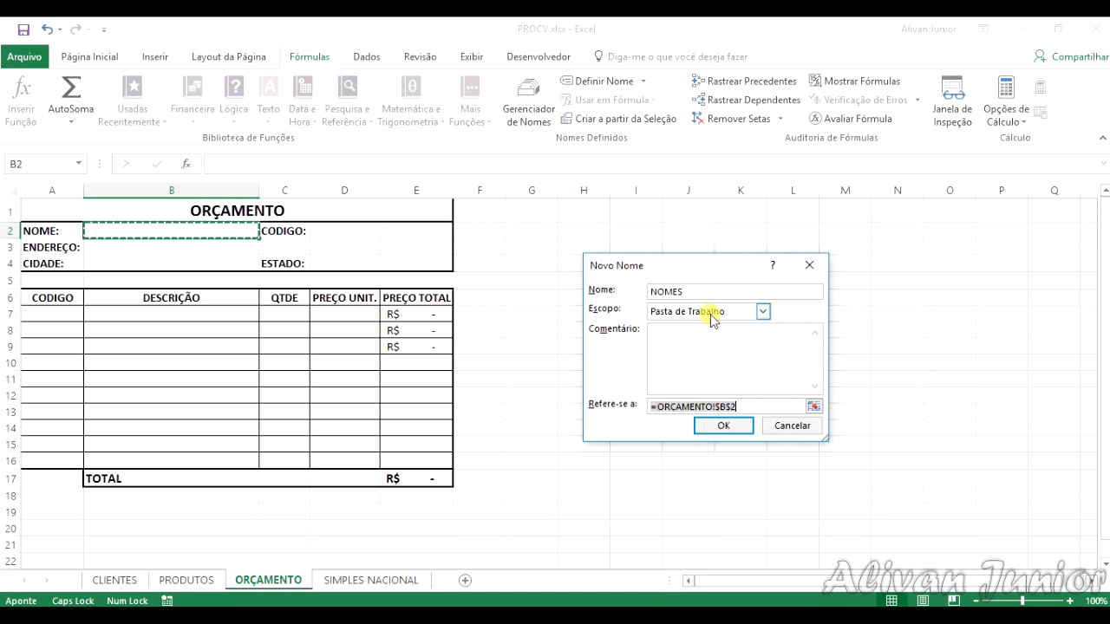
type("=")
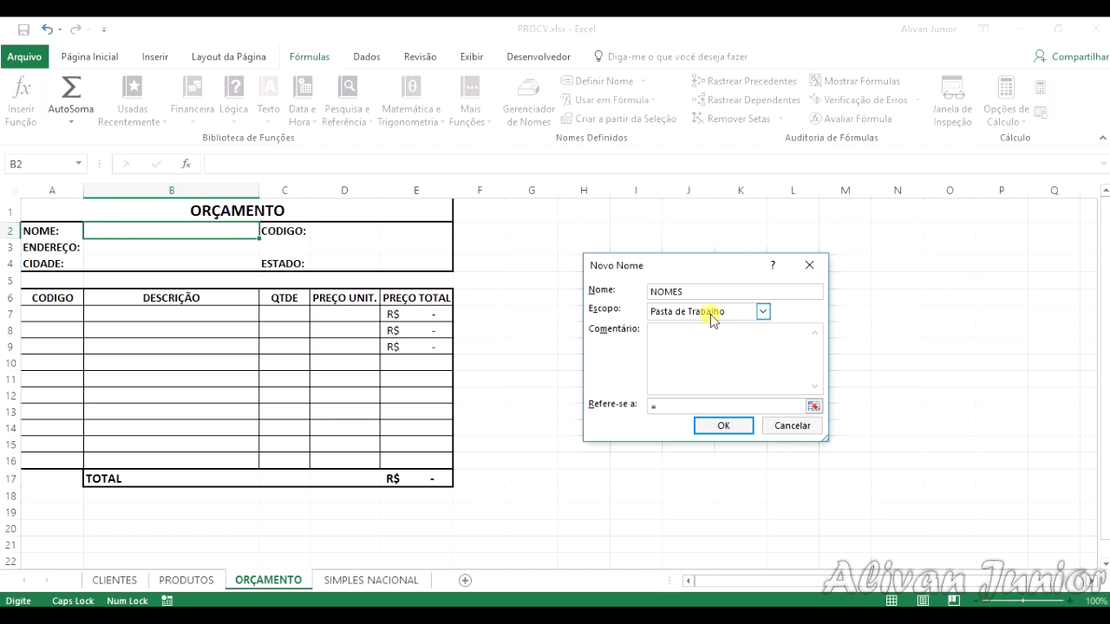
type("CLIENTES!")
type("NOME")
type("]")
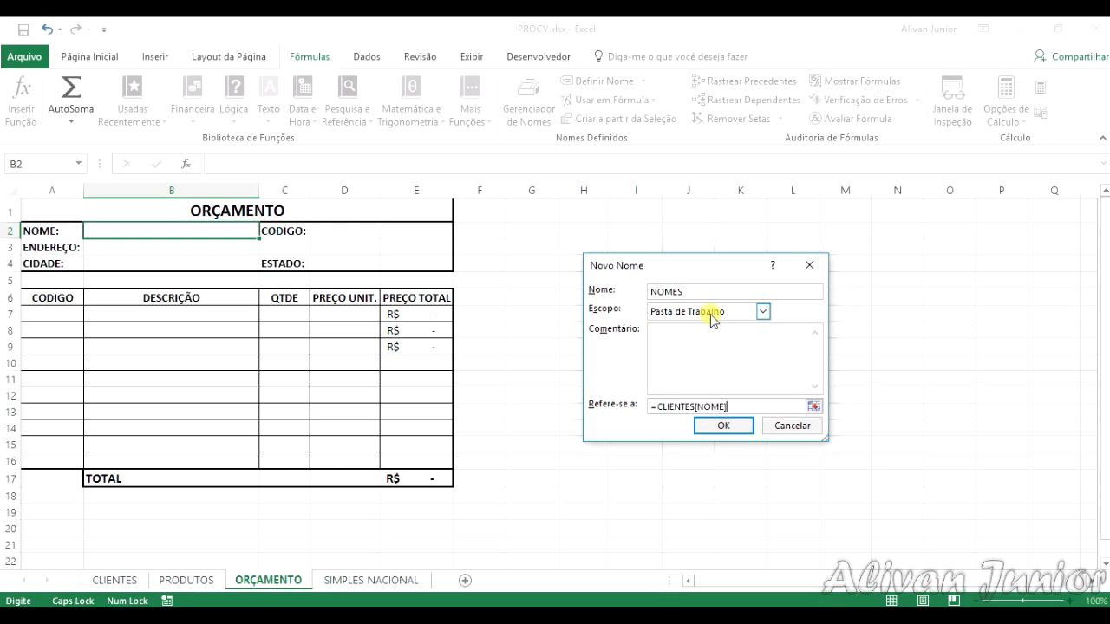
left_click(725, 427)
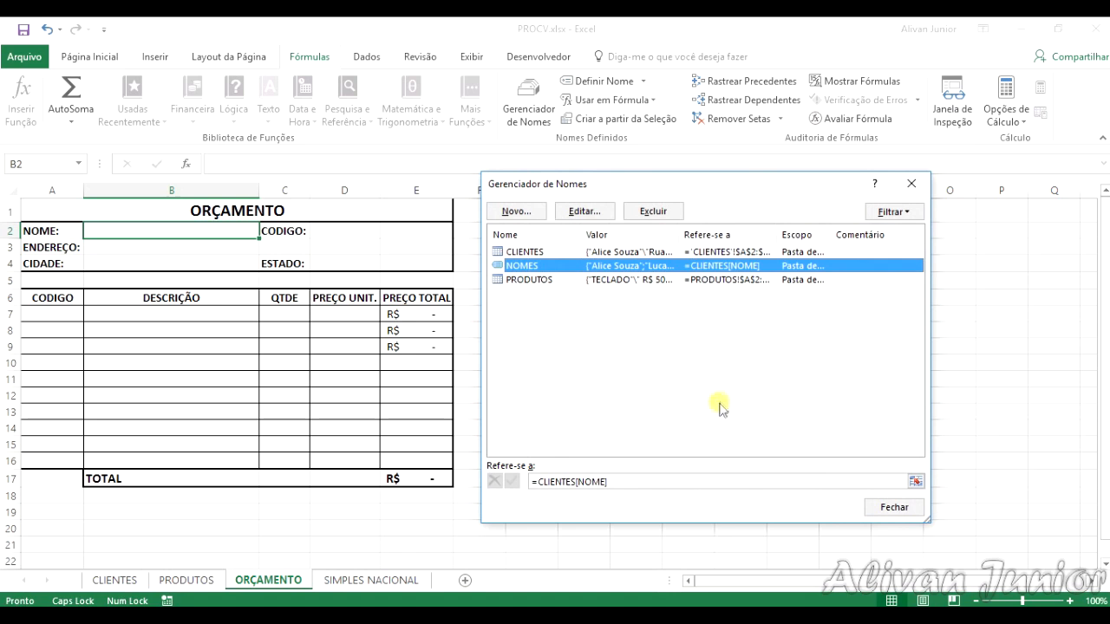
left_click_drag(681, 234, 867, 234)
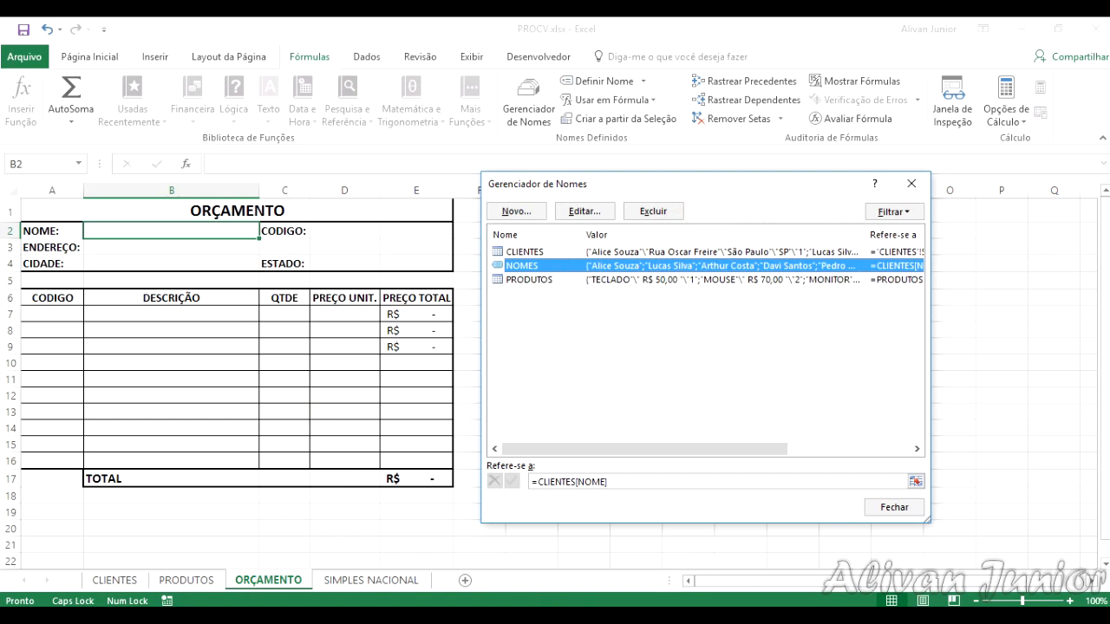
left_click(871, 507)
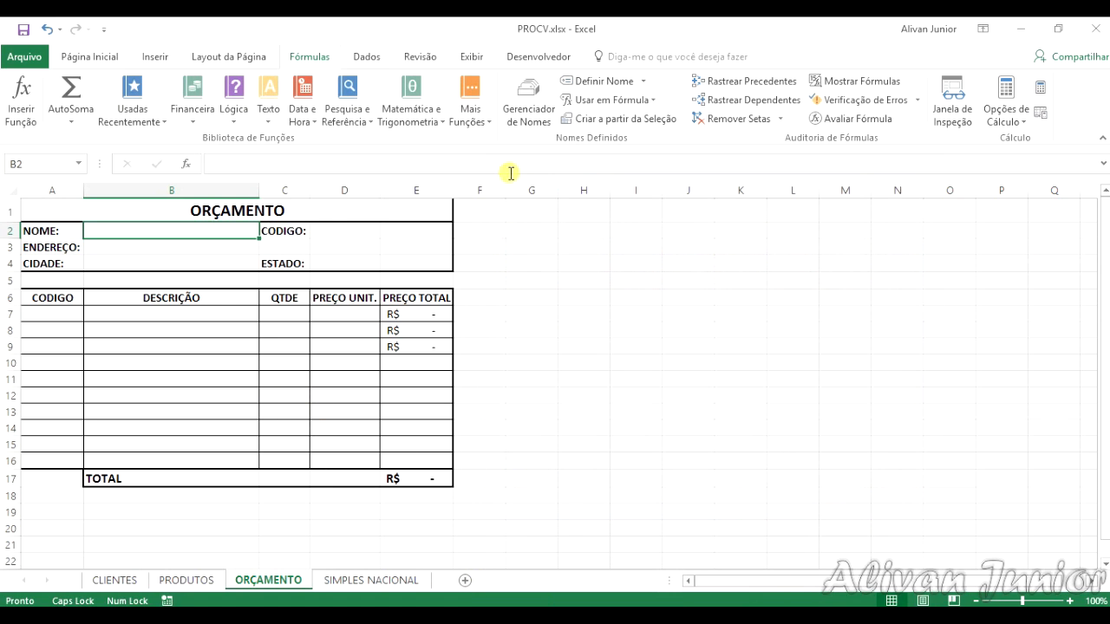
Step: Add list data validation with an in-cell drop-down to cell B2, using the name NOMES as its source
left_click(369, 56)
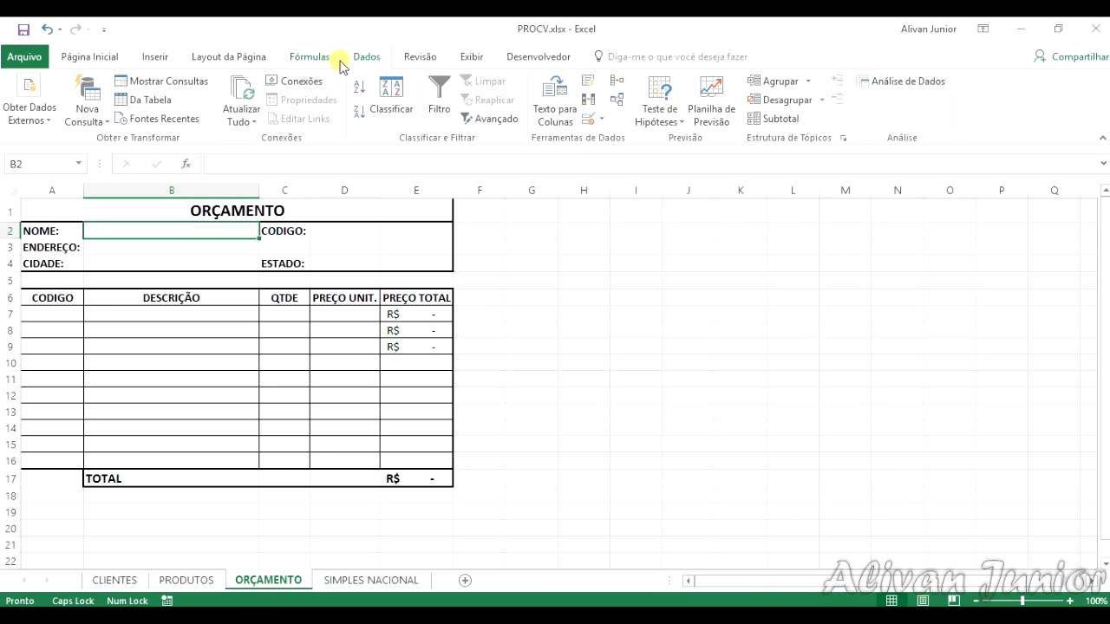
left_click(591, 121)
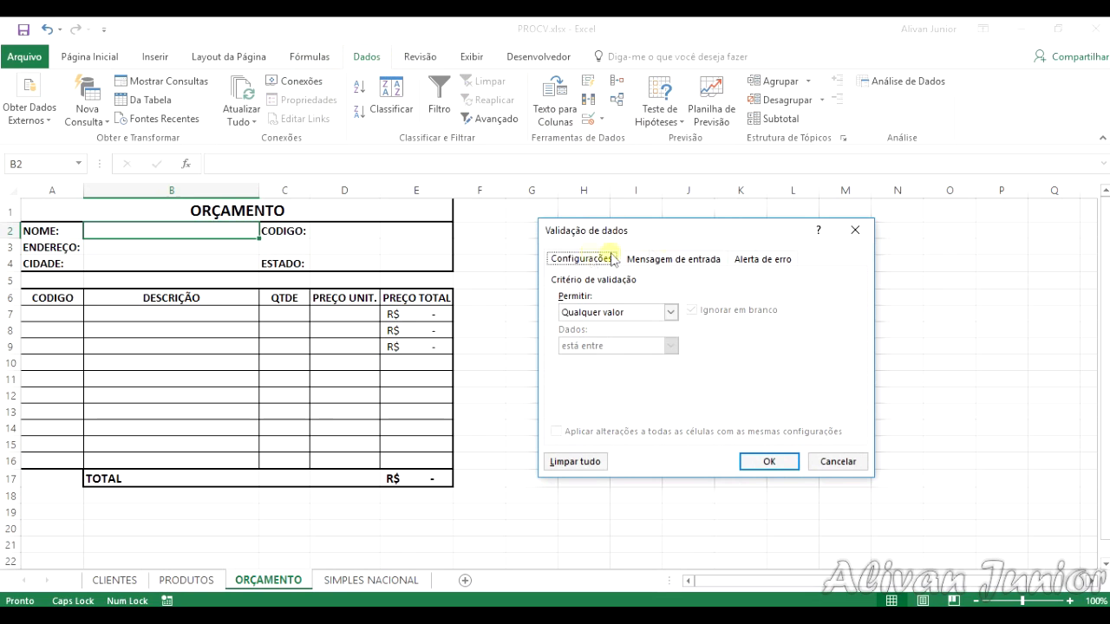
left_click(668, 313)
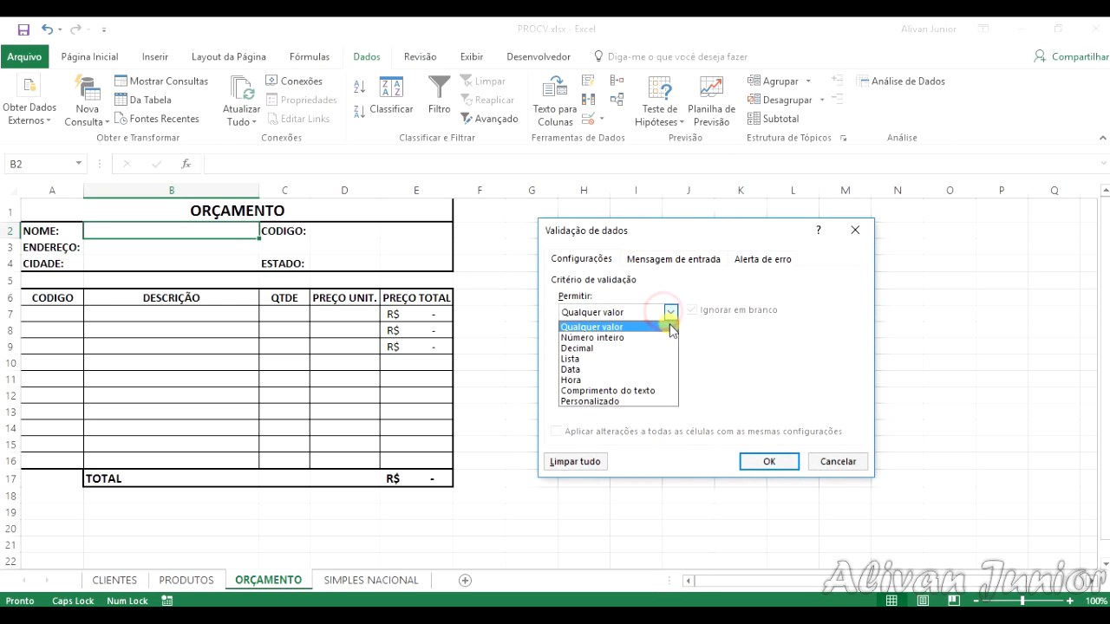
left_click(568, 358)
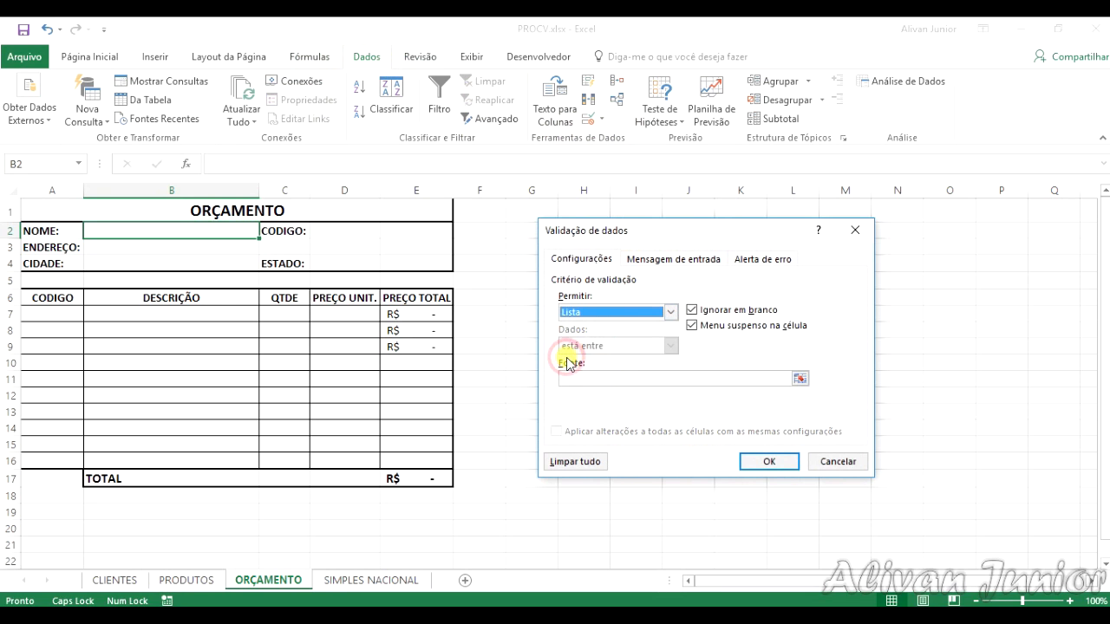
left_click(722, 382)
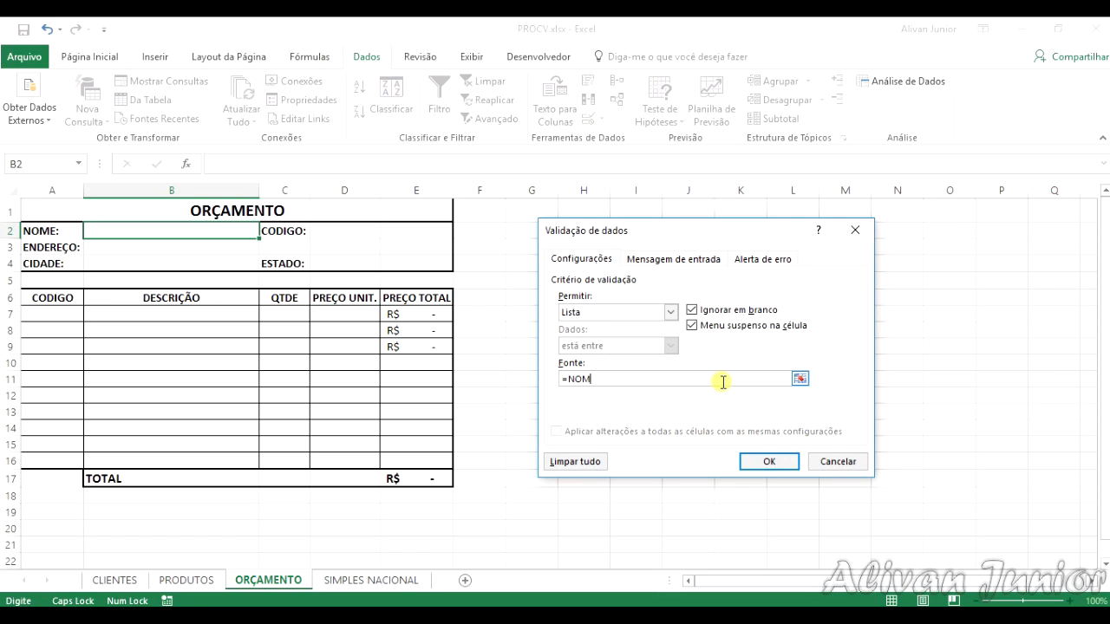
key("Return")
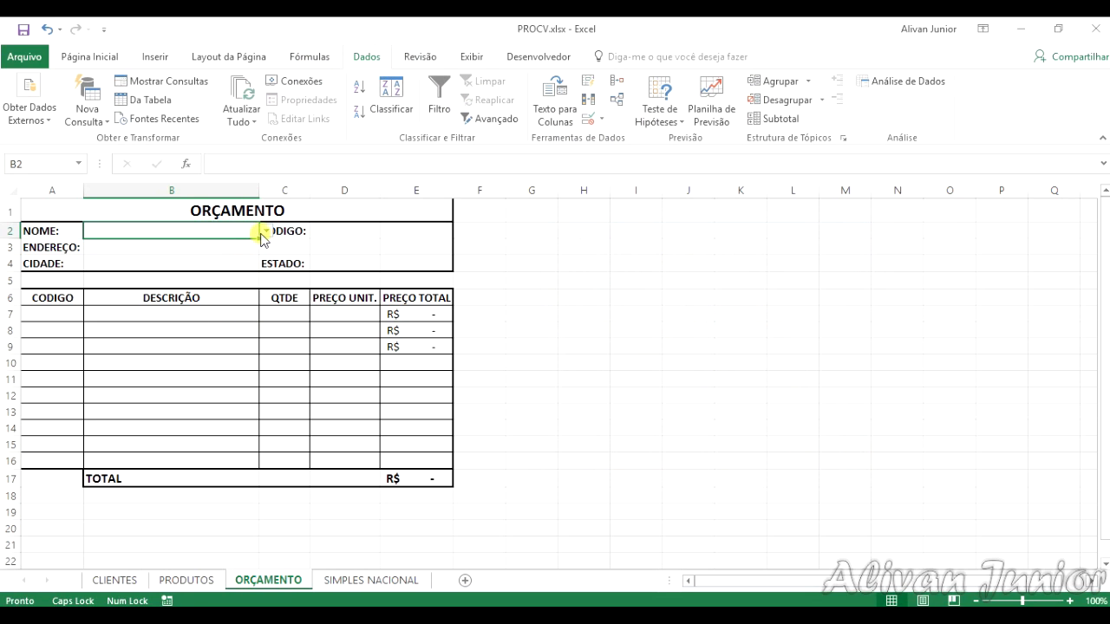
Step: Review what the name NOMES refers to in the Name Manager, view the CLIENTES sheet and return to ORÇAMENTO
left_click(315, 55)
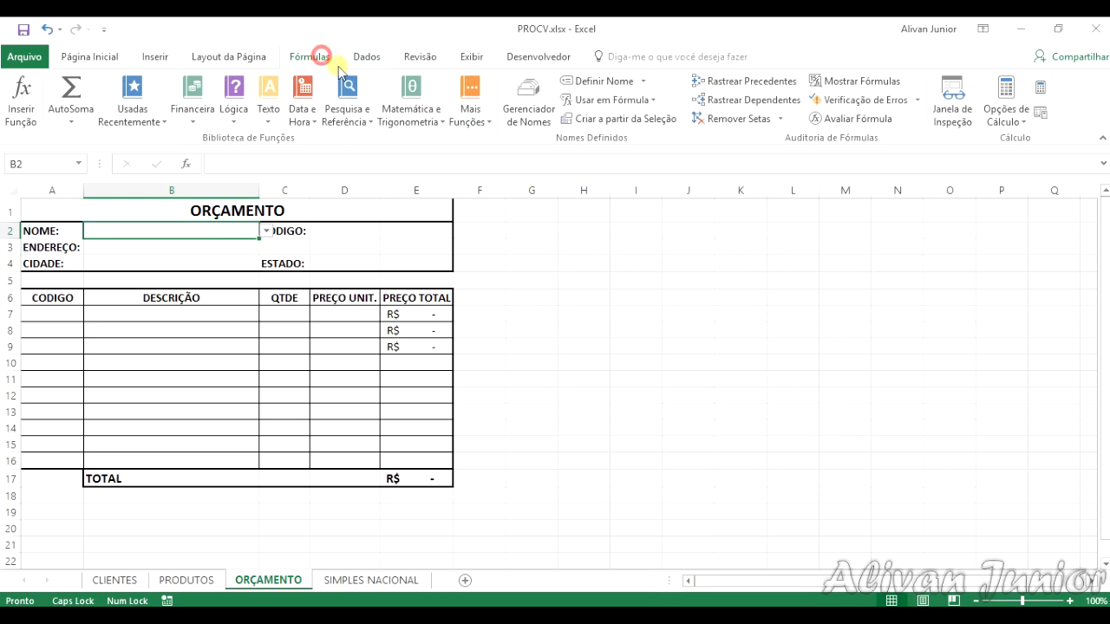
left_click(564, 123)
left_click(511, 267)
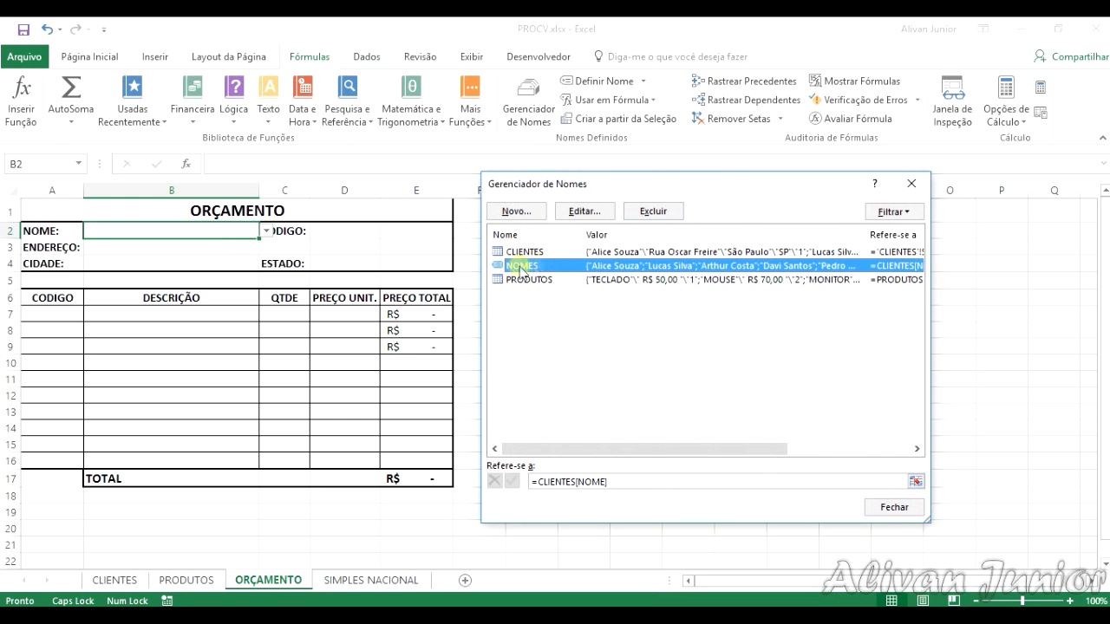
left_click(904, 503)
left_click(121, 578)
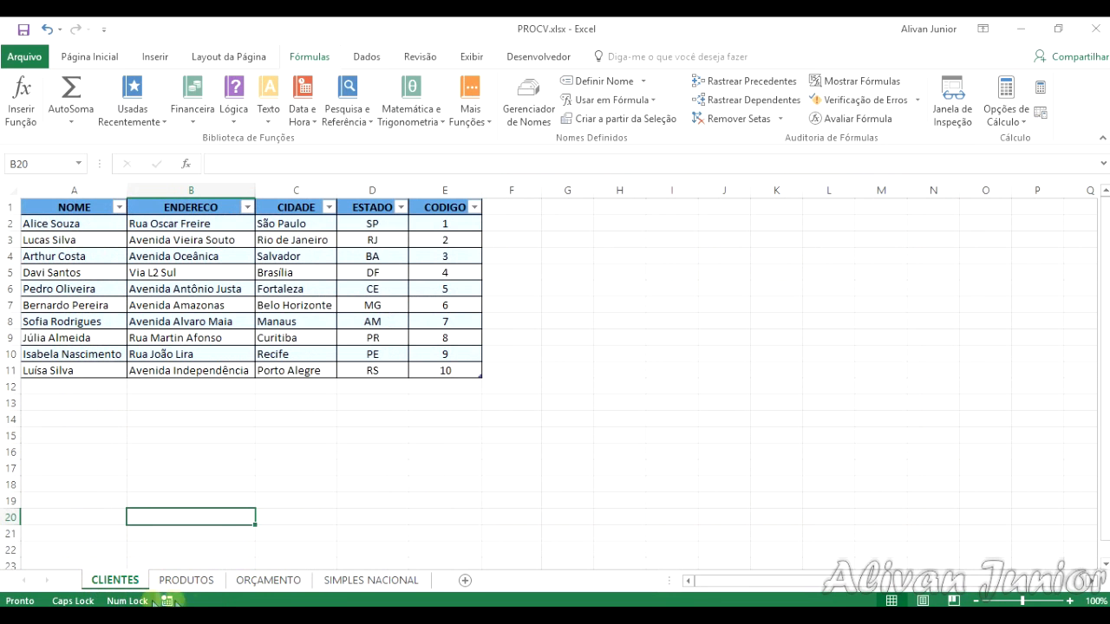
left_click(334, 579)
left_click(267, 580)
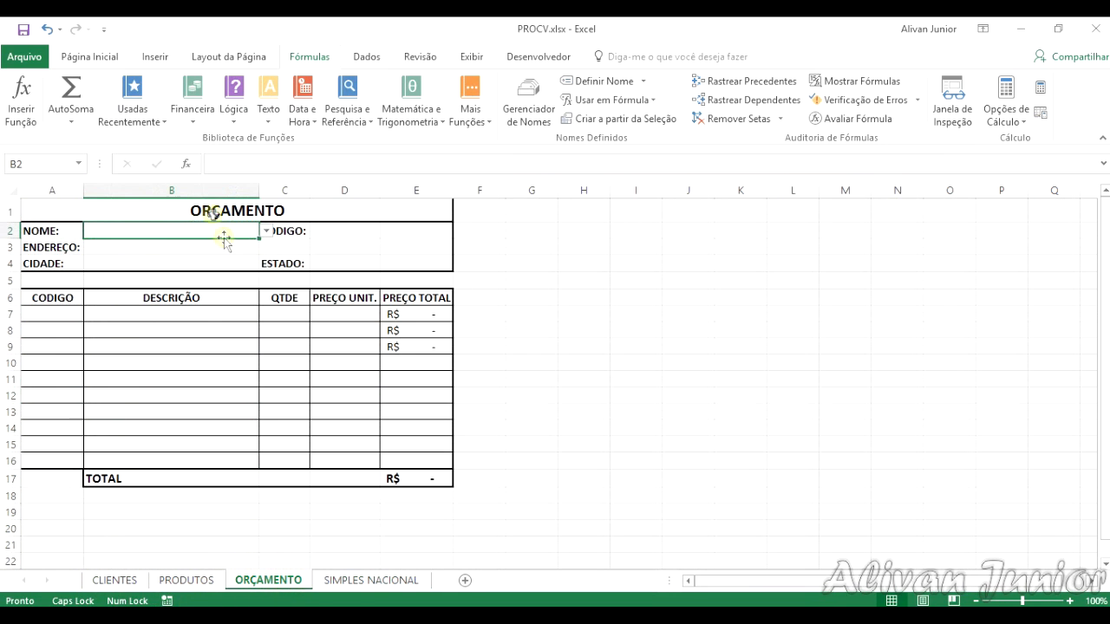
Step: Try several clients from the drop-down list in B2, ending with the third client of the CLIENTES table chosen
left_click(266, 231)
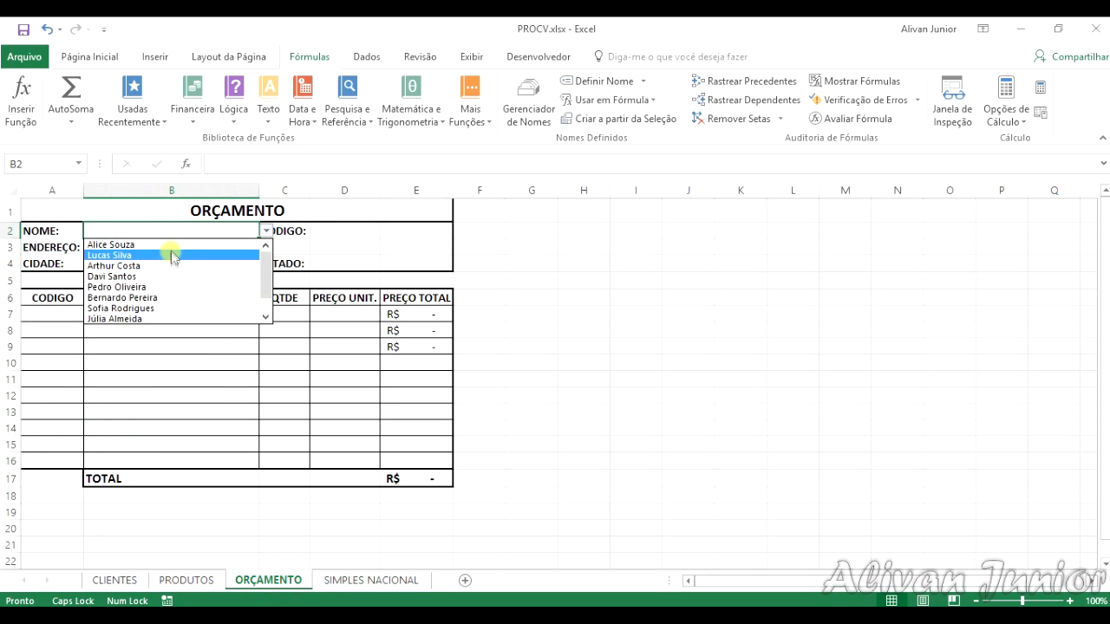
left_click(169, 244)
left_click(266, 231)
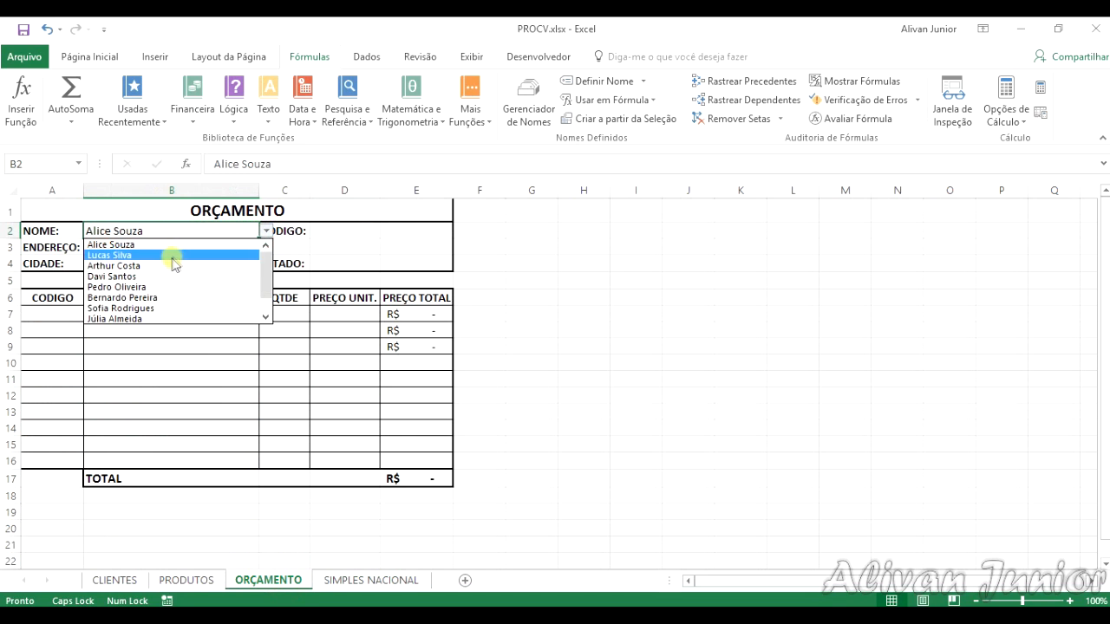
left_click(174, 265)
left_click(267, 230)
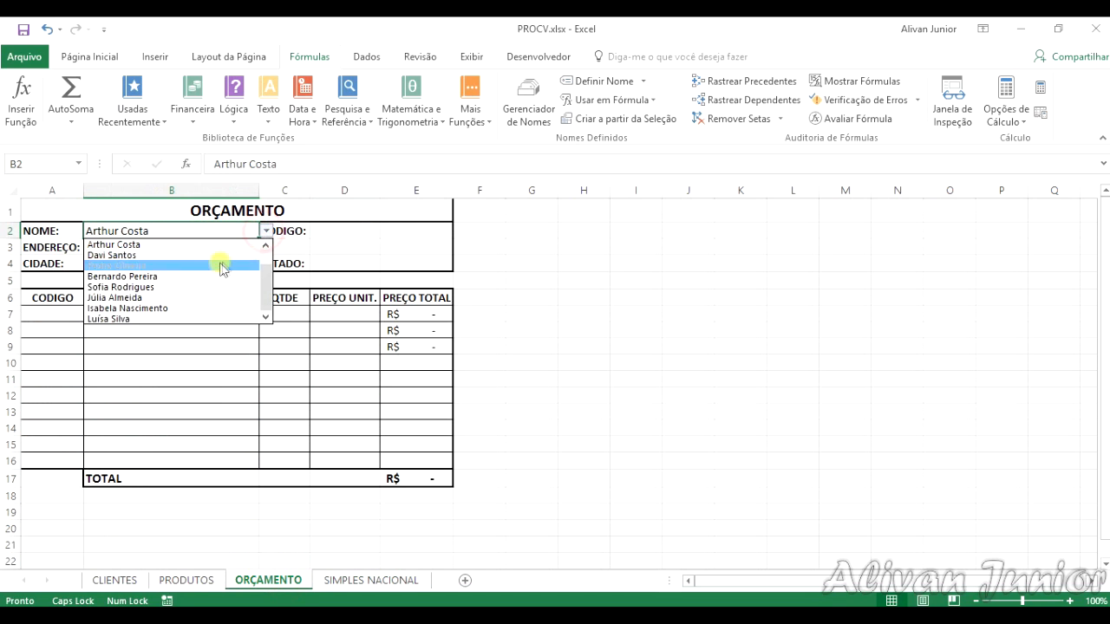
left_click(184, 287)
left_click(266, 231)
left_click(165, 246)
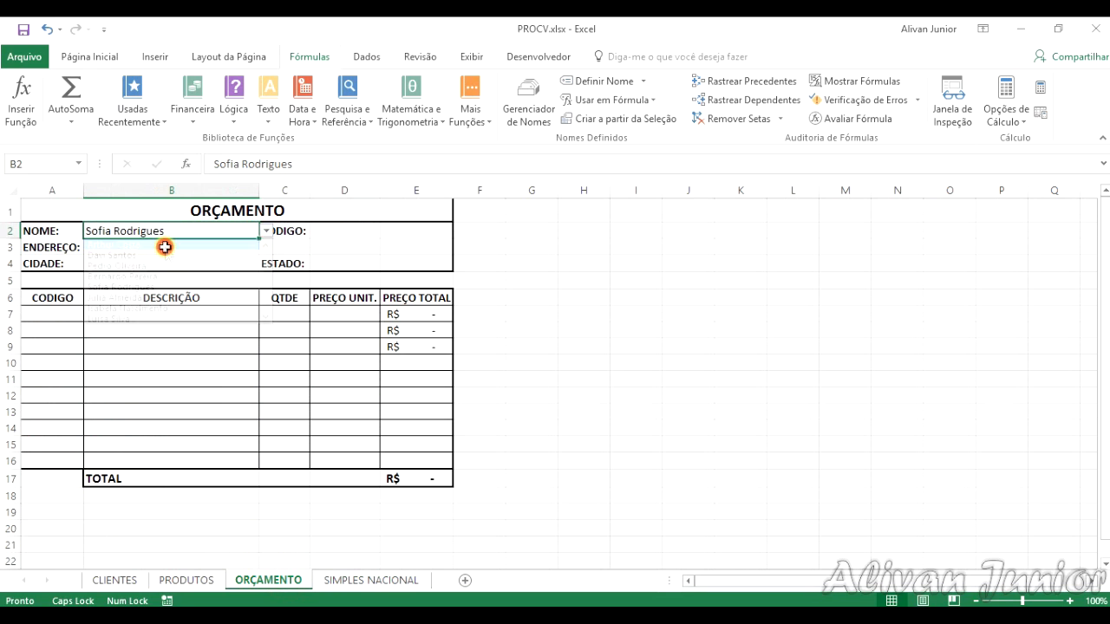
Step: Look over the CLIENTES and PRODUTOS sheets, and begin a PROCV formula in ORÇAMENTO cell D2 with B2 as the lookup value
left_click(325, 231)
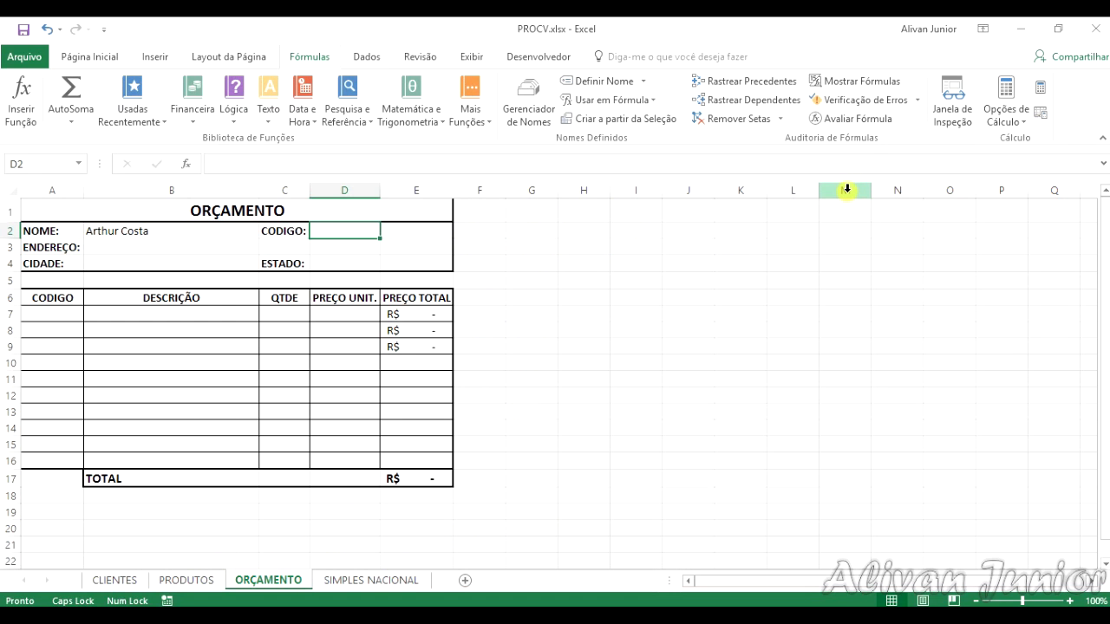
left_click(111, 581)
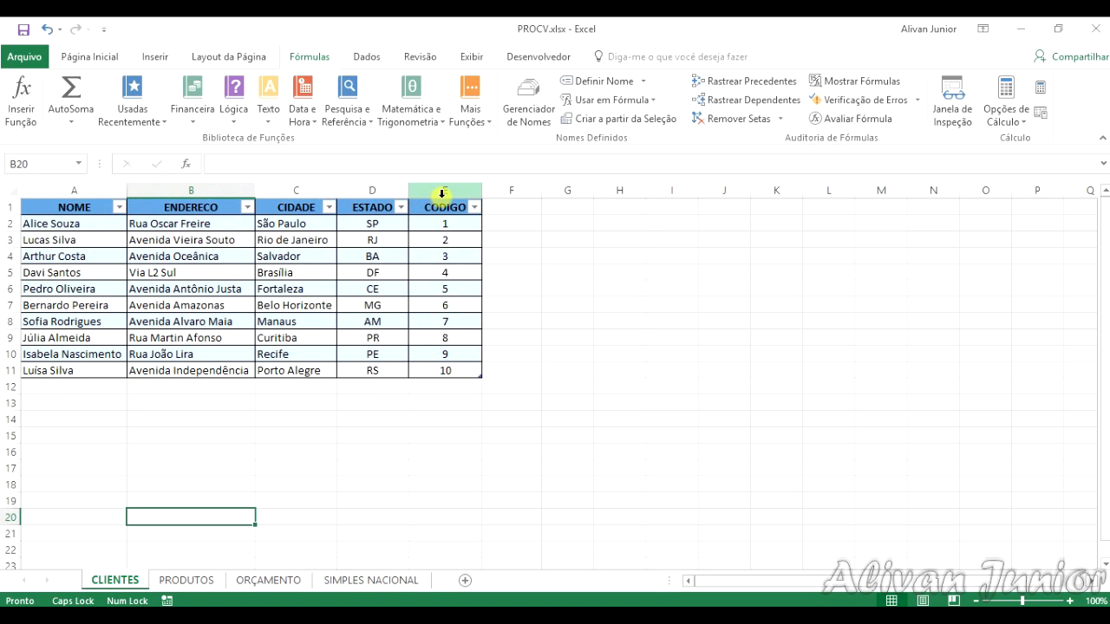
left_click(187, 581)
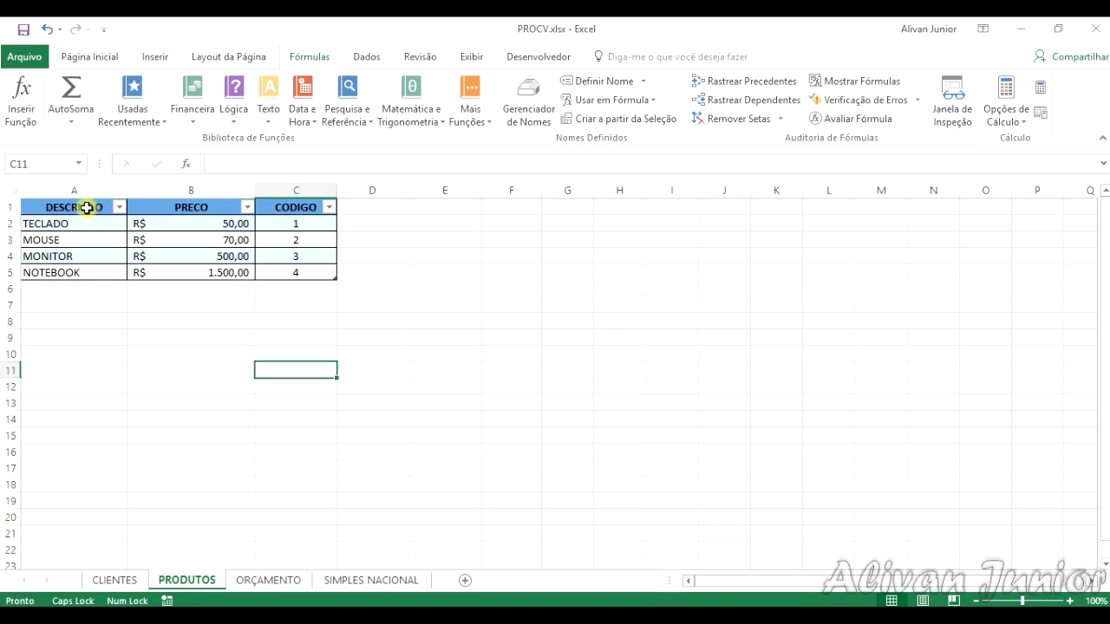
left_click(269, 581)
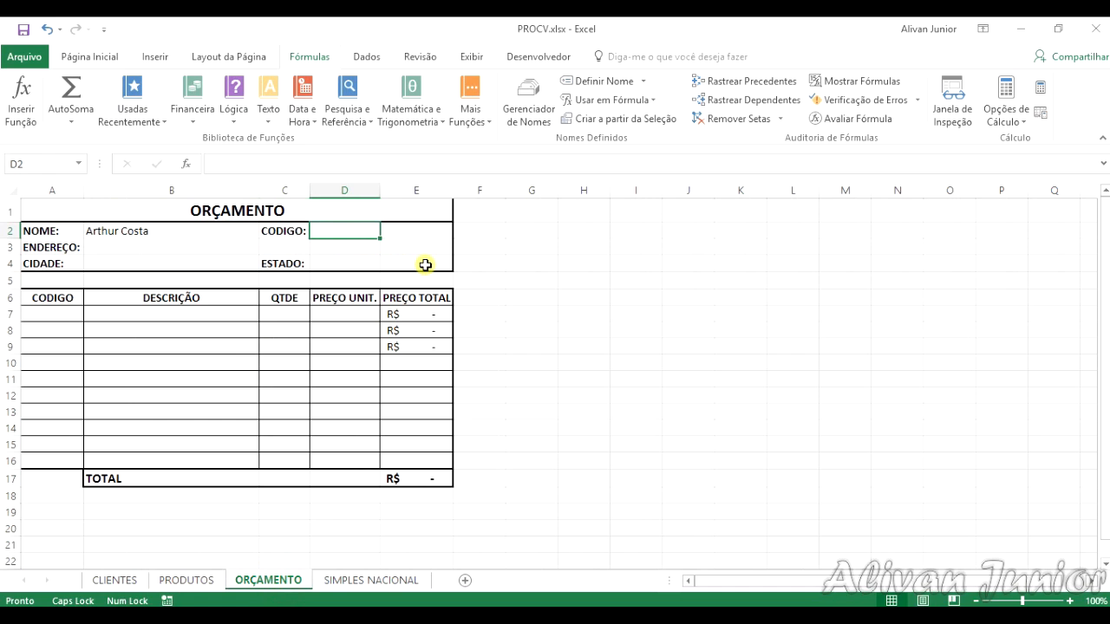
type("=")
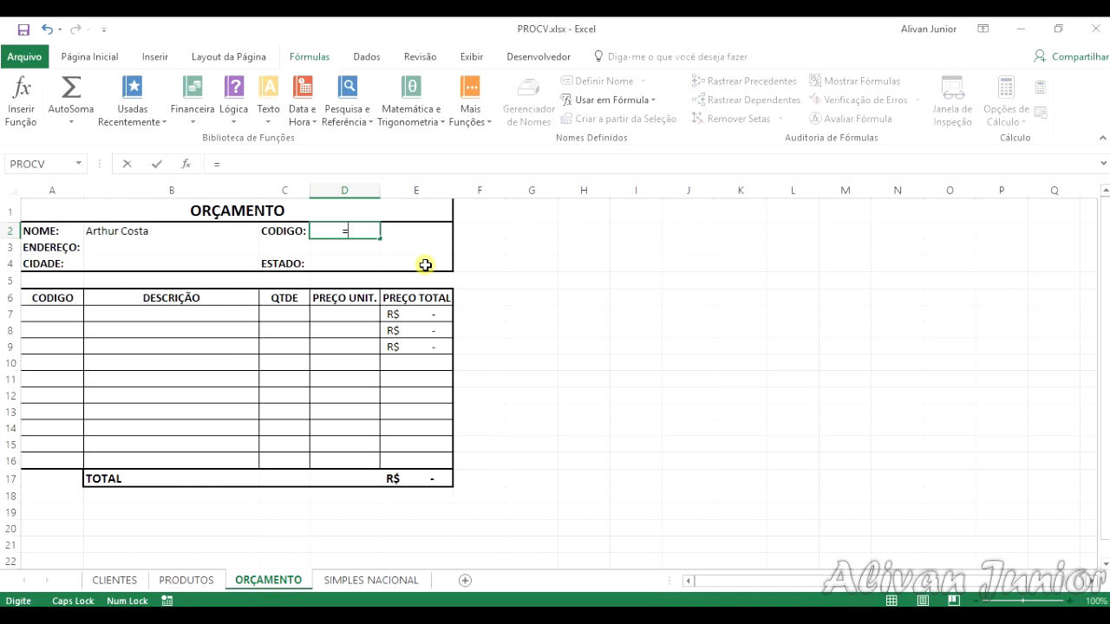
type("PROCV")
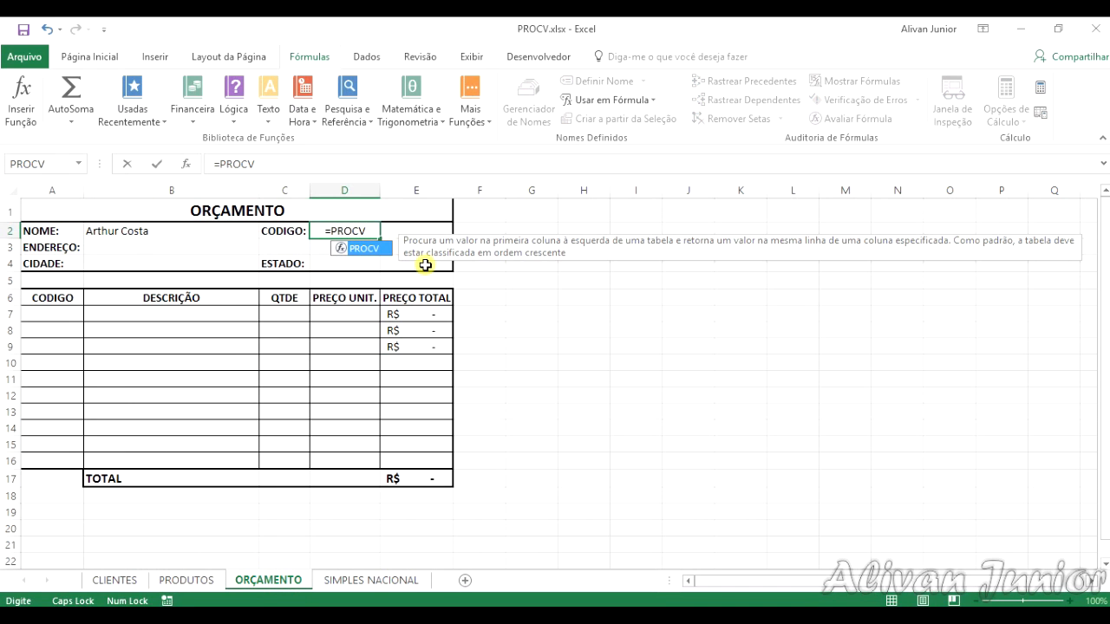
type("(")
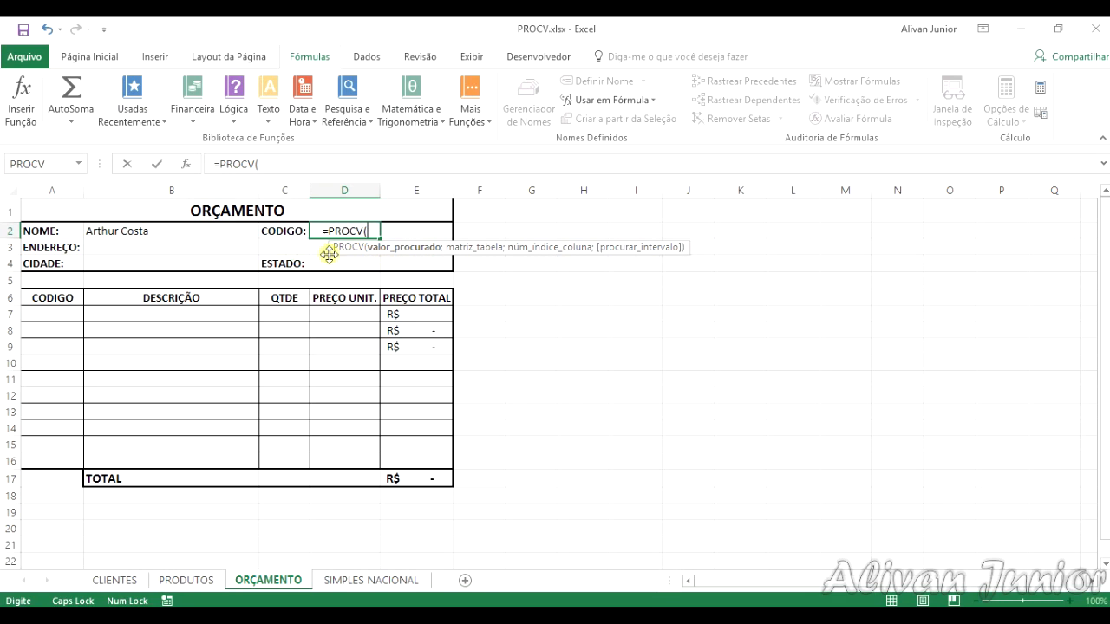
left_click(220, 232)
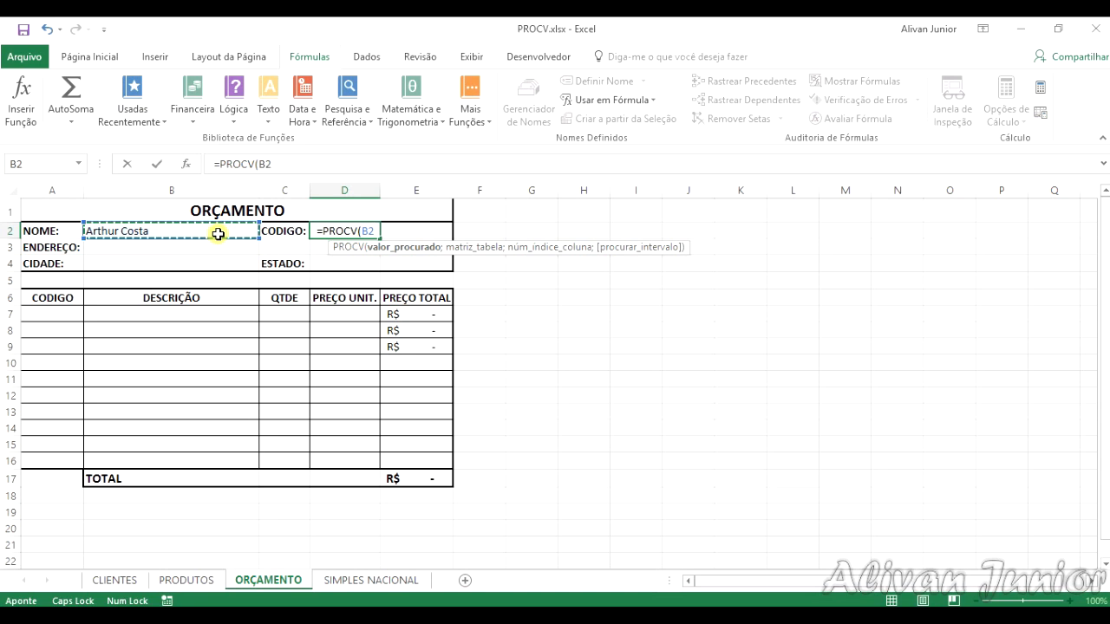
Step: Give the PROCV formula in D2 the CLIENTES table as its lookup table
type(";CLIEN")
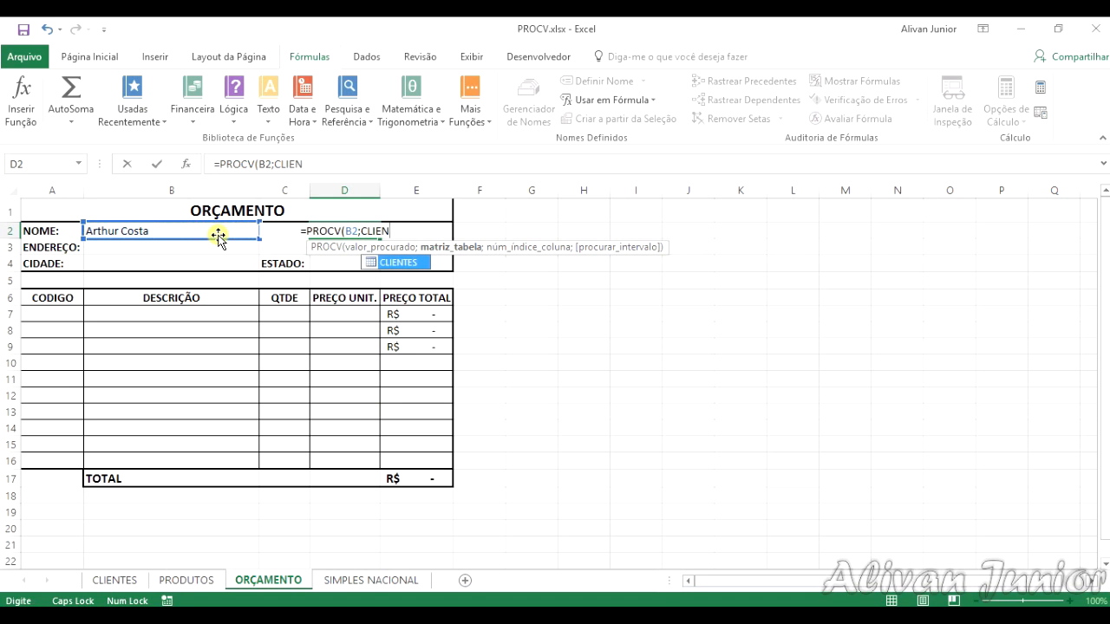
key("Caps_Lock")
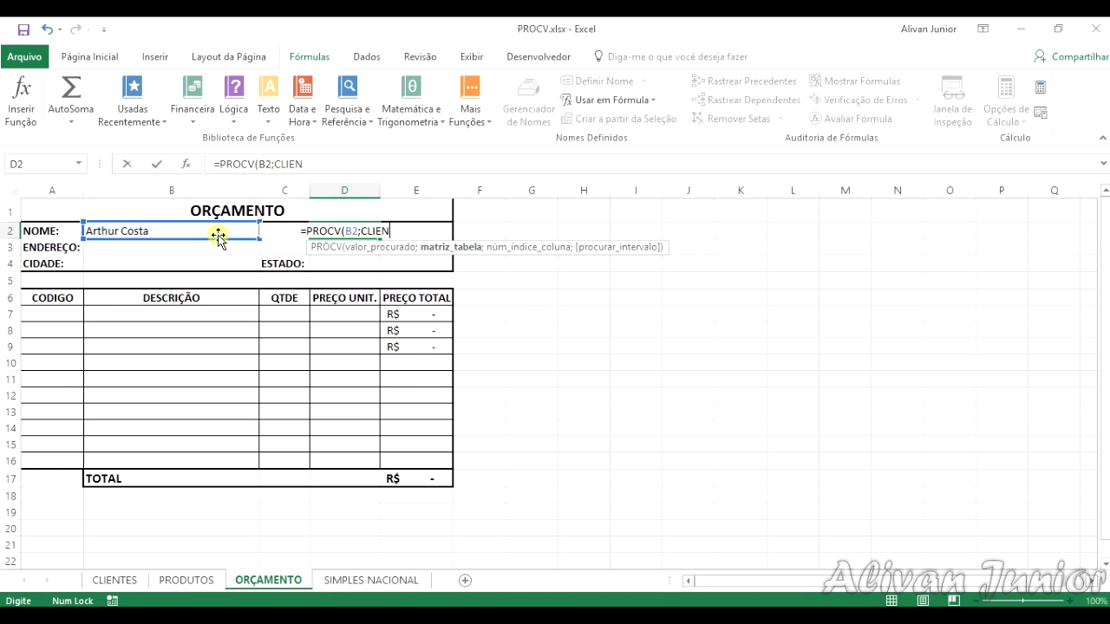
type("tes")
key("BackSpace")
key("BackSpace")
key("BackSpace")
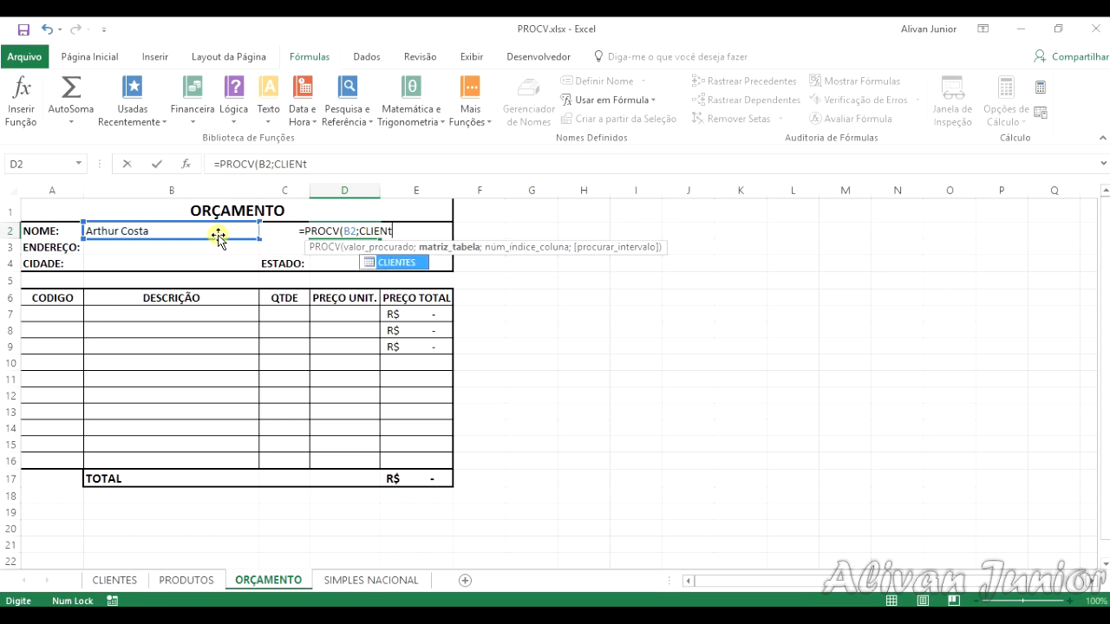
key("Caps_Lock")
type("TES")
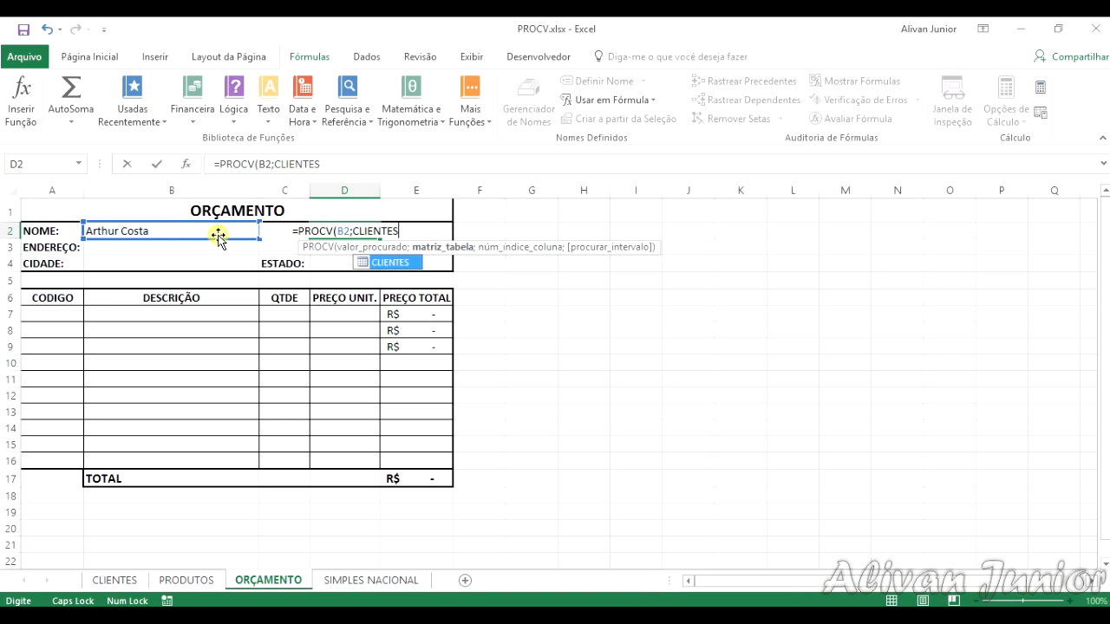
type(";")
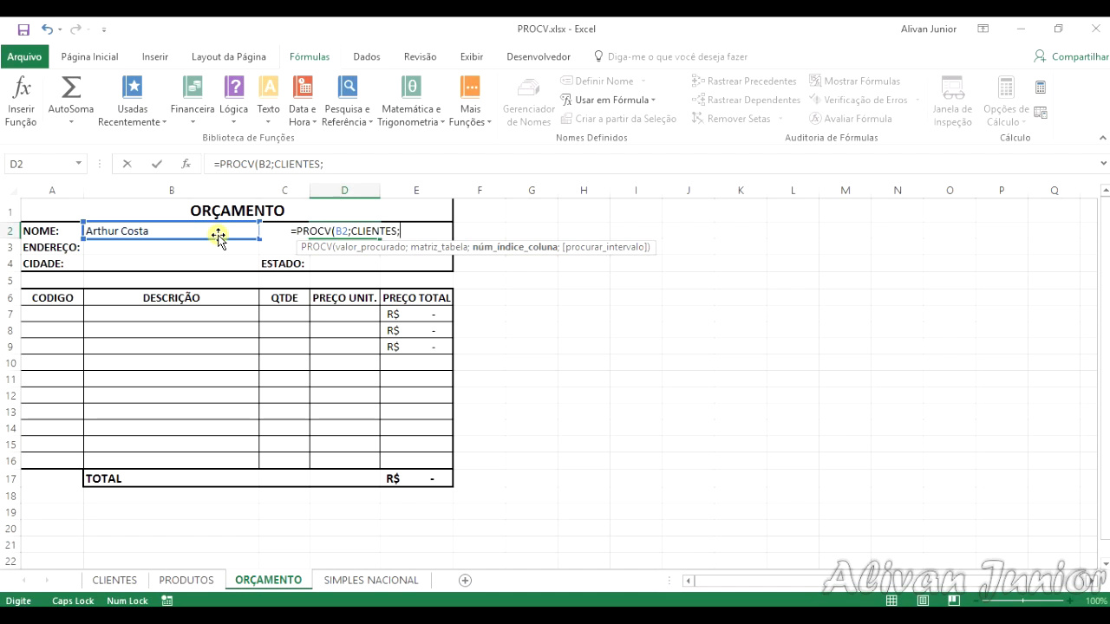
type("5")
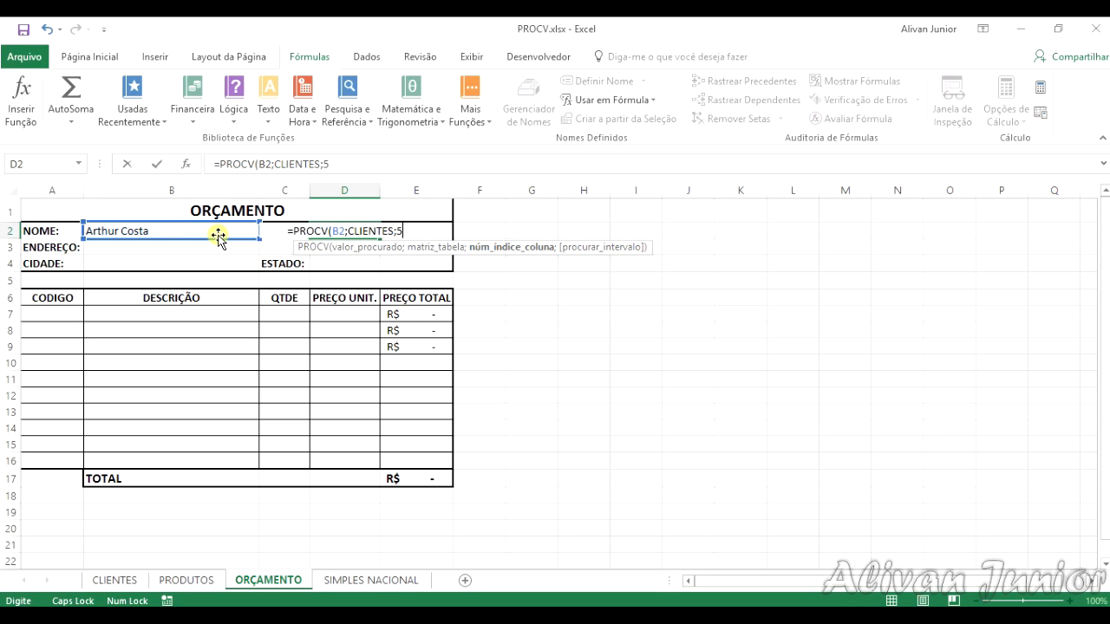
Step: Complete the D2 formula with column index 5 and exact match, as =PROCV(B2;CLIENTES;5;FALSO)
type(";")
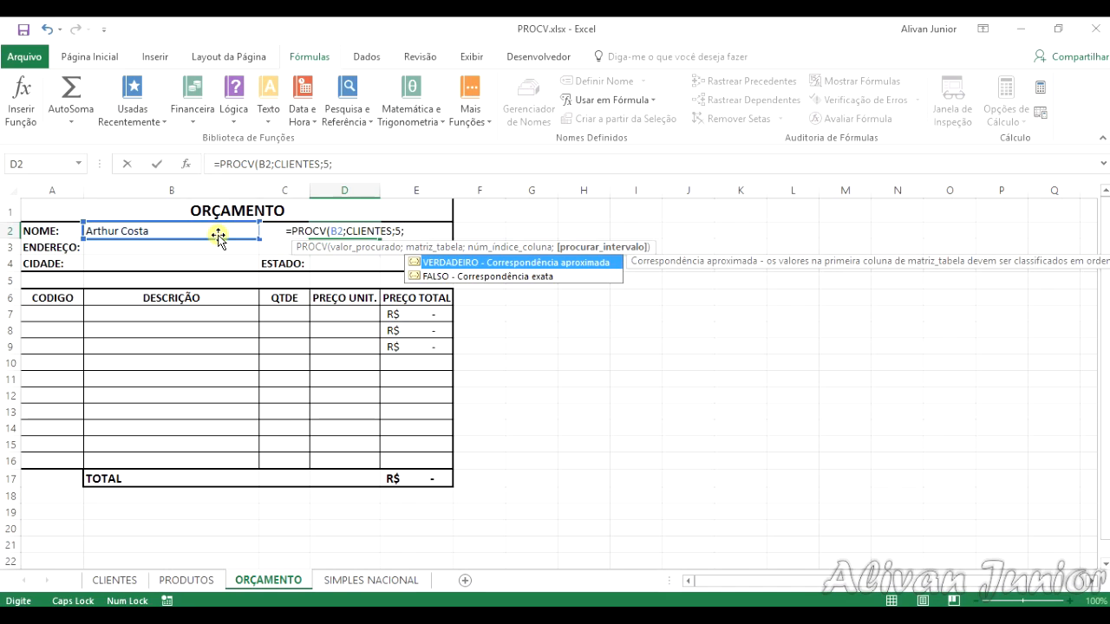
key("Down")
key("Up")
key("Down")
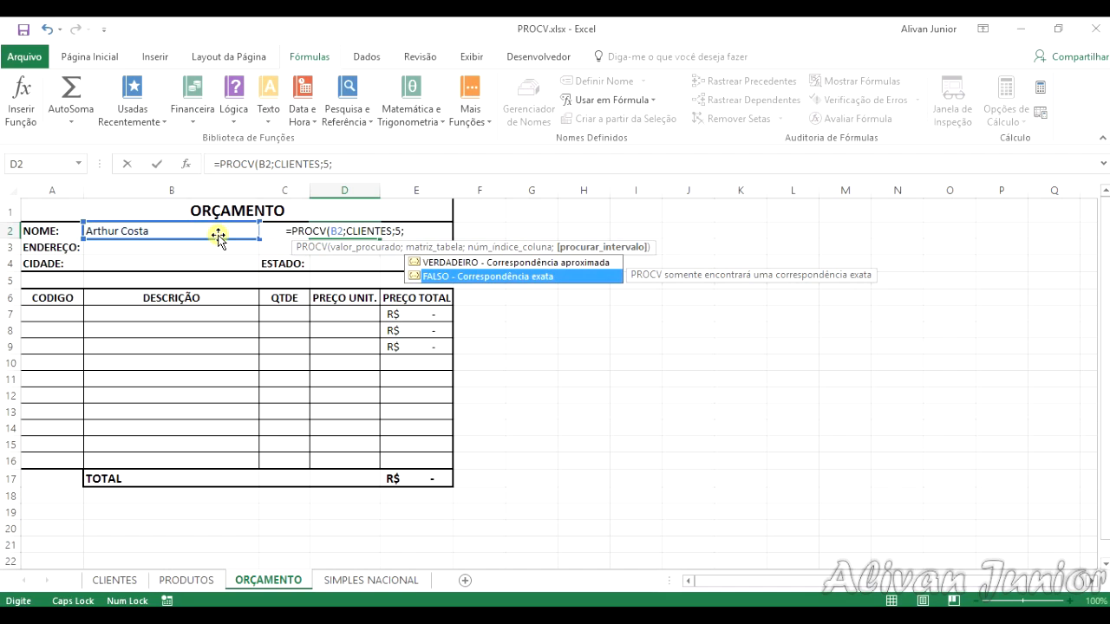
key("Tab")
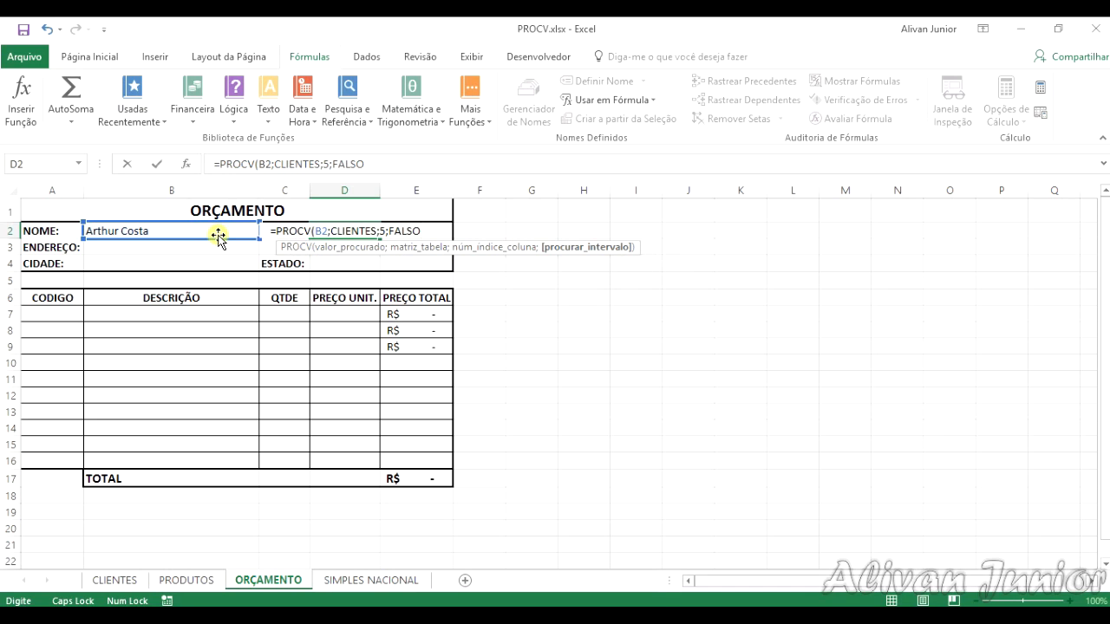
type(")")
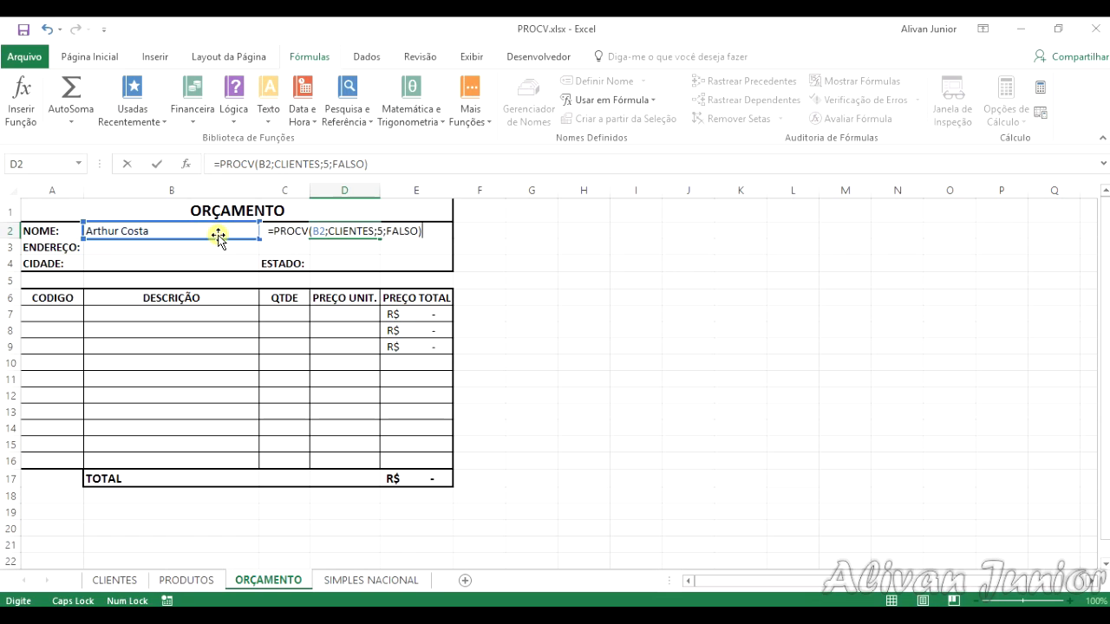
key("Return")
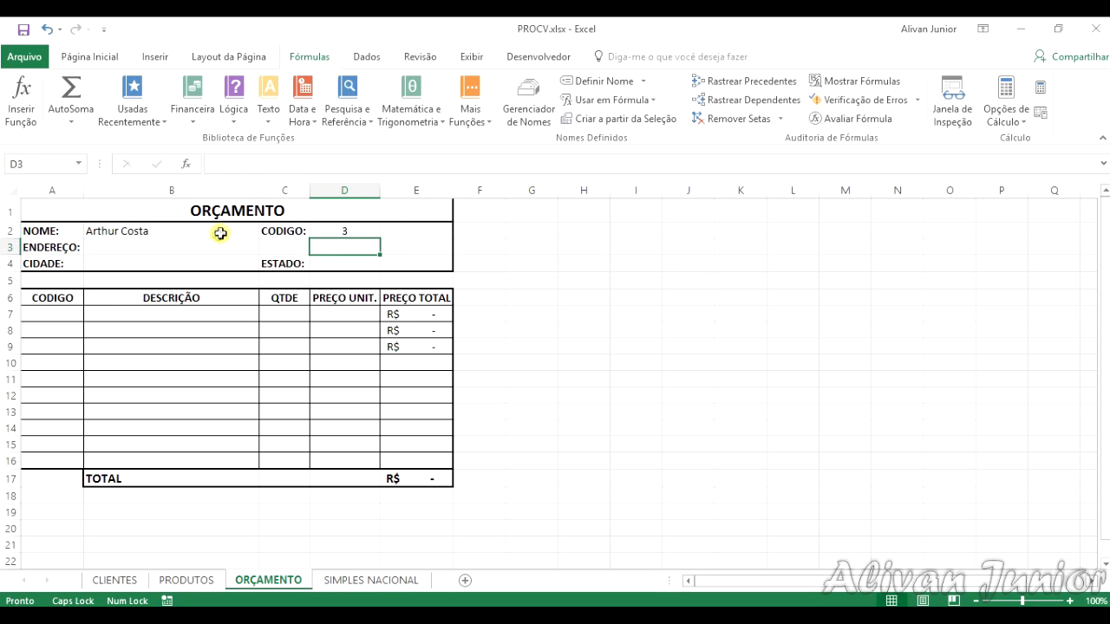
Step: Compare the code returned in ORÇAMENTO cell D2 with the chosen client's name and code in the CLIENTES table
left_click(357, 228)
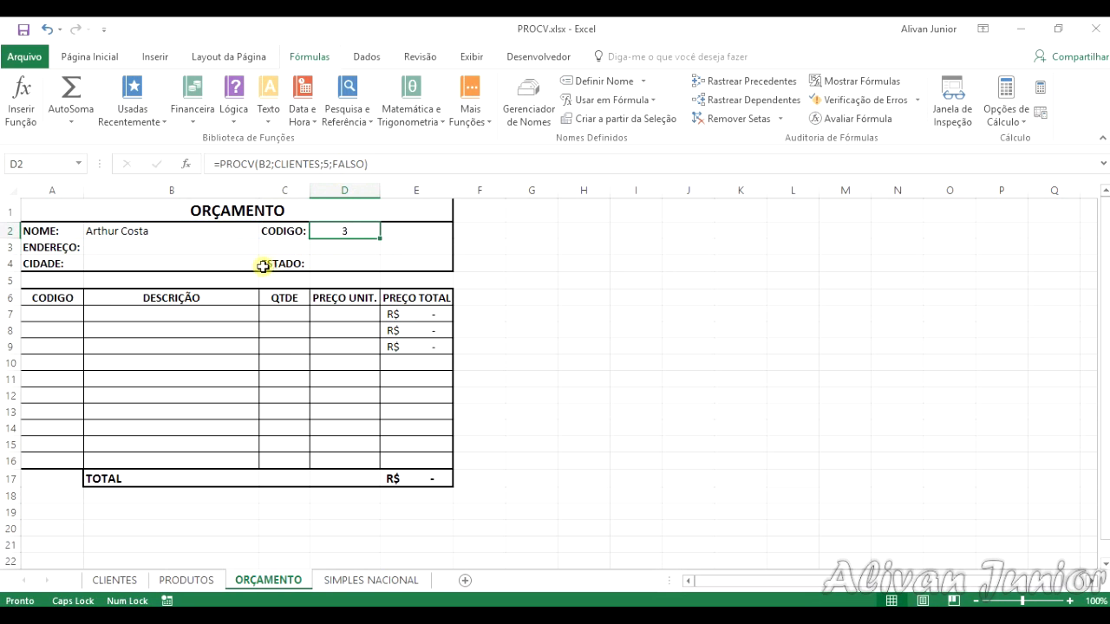
left_click(130, 581)
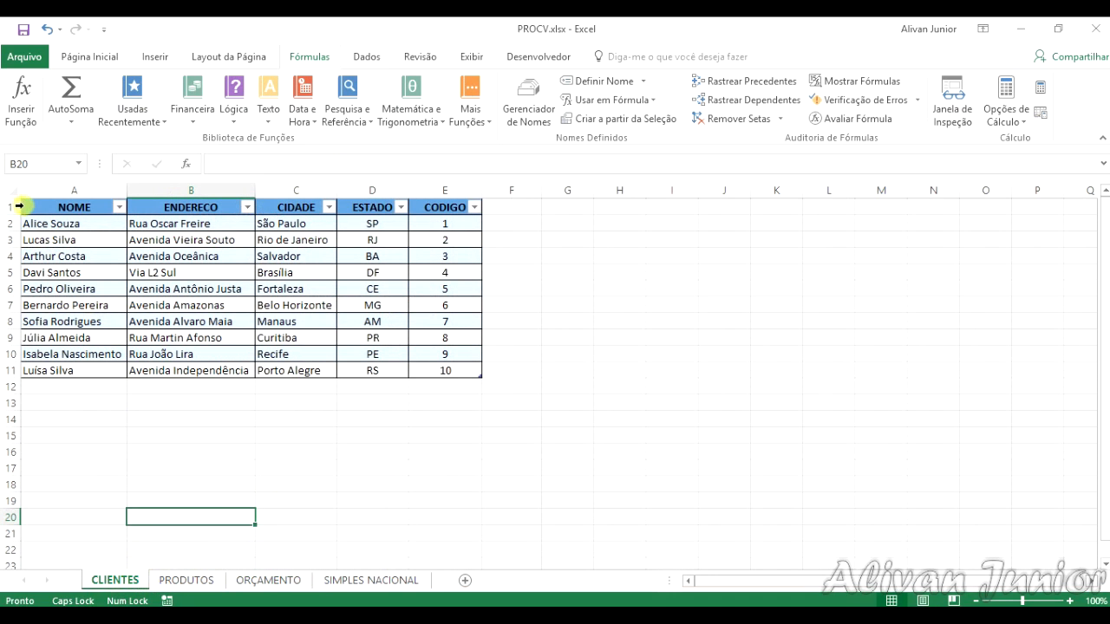
left_click(84, 252)
left_click(442, 254)
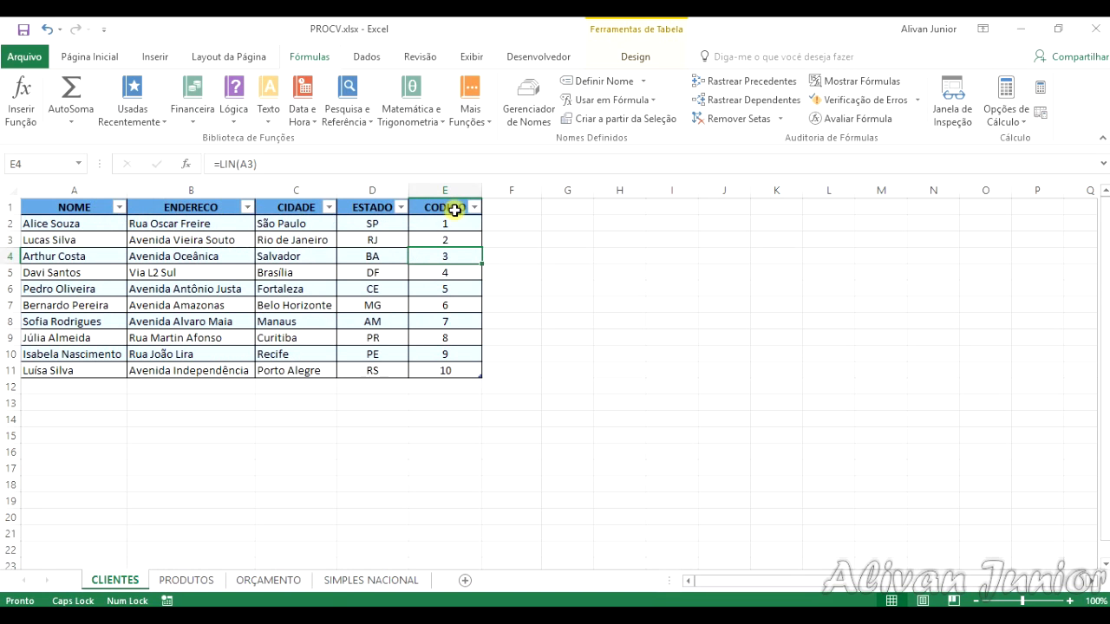
left_click(292, 581)
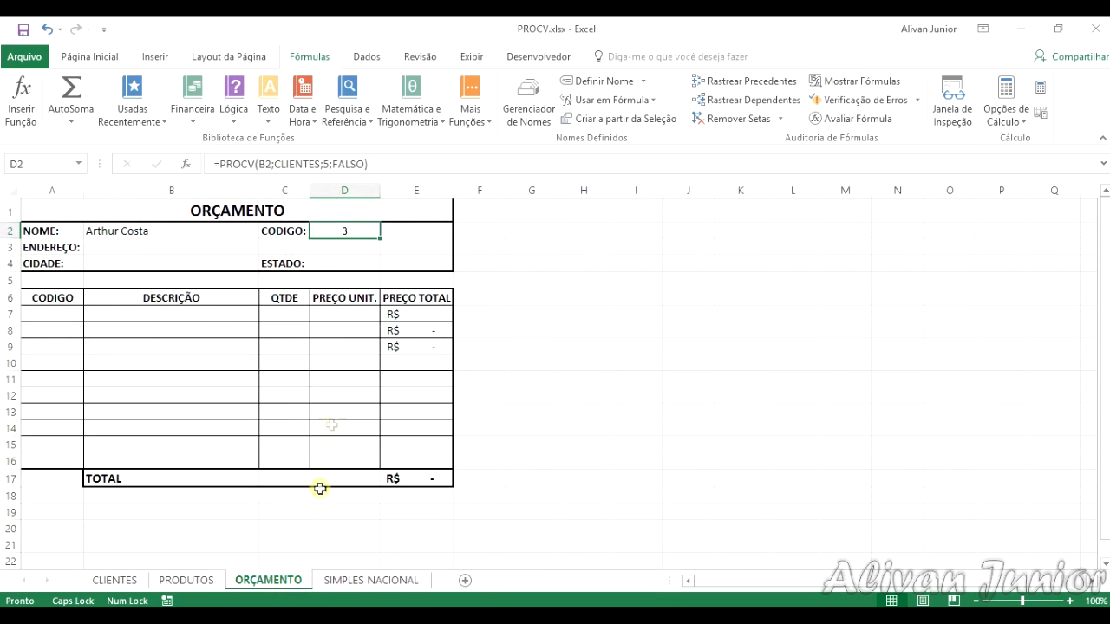
Step: Fill the ENDEREÇO cell B3 with the exact-match lookup formula =PROCV(B2;CLIENTES;2;FALSO)
left_click(149, 249)
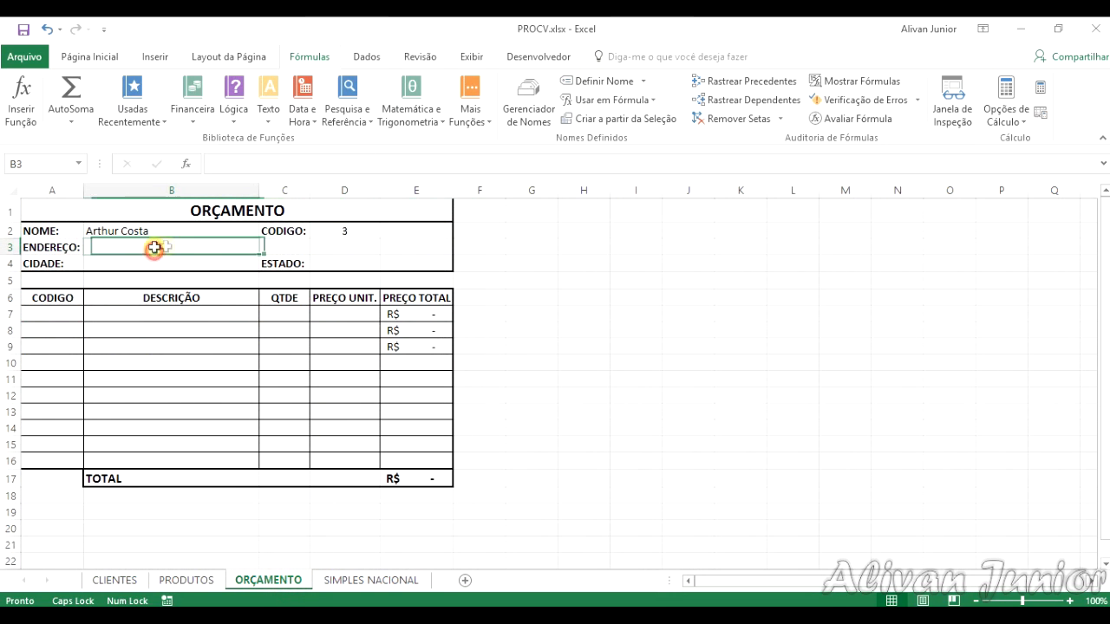
type("=PROCV")
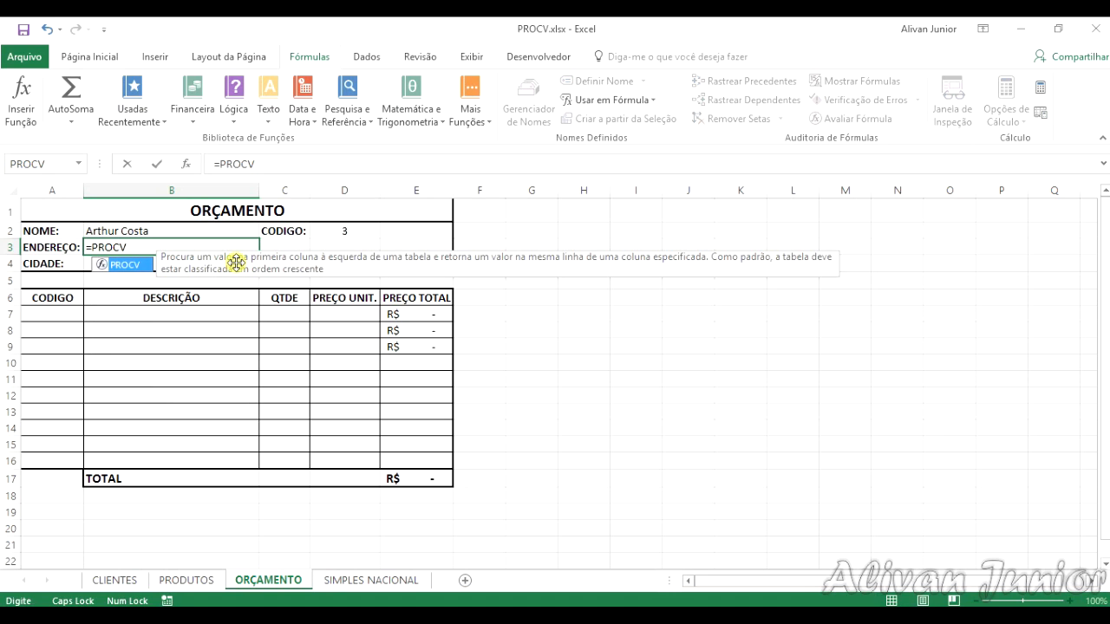
type("(")
left_click(174, 229)
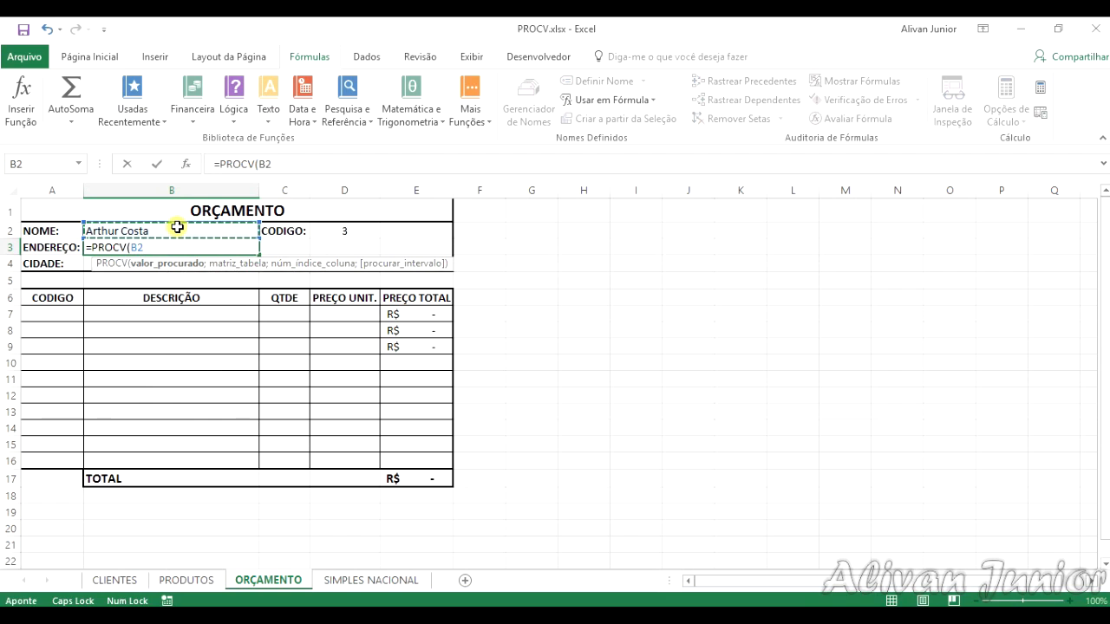
type(";CLIE")
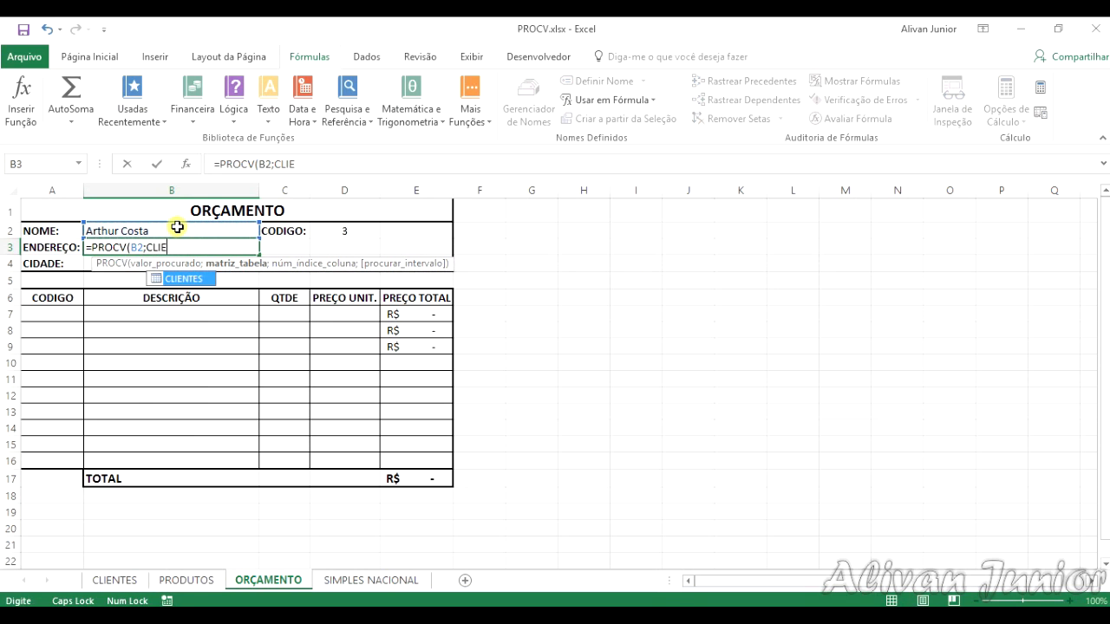
key("Tab")
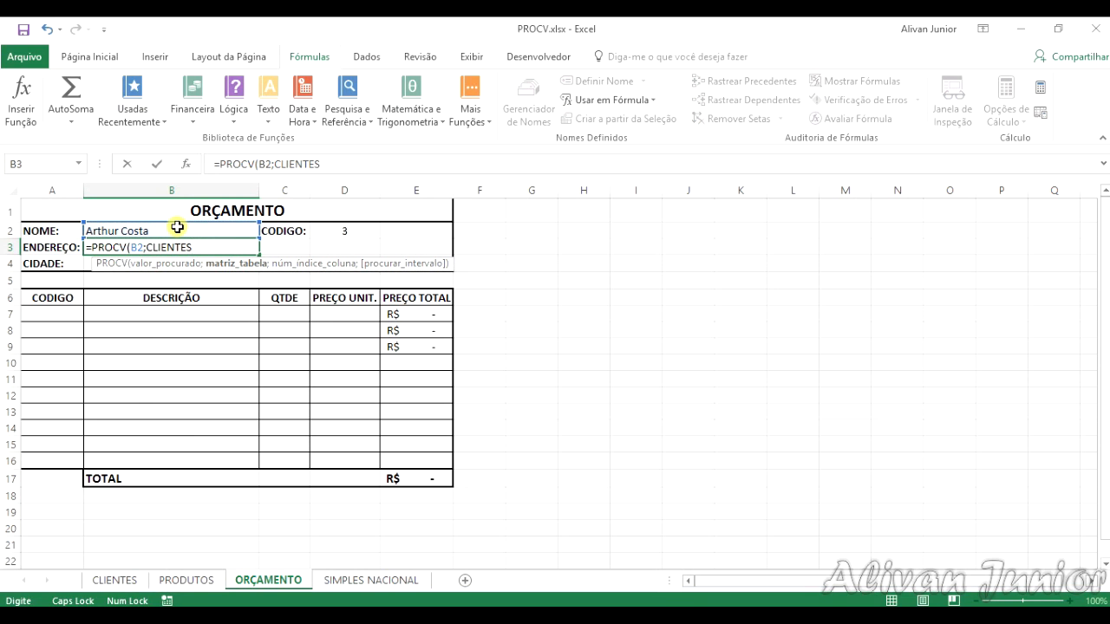
type(";")
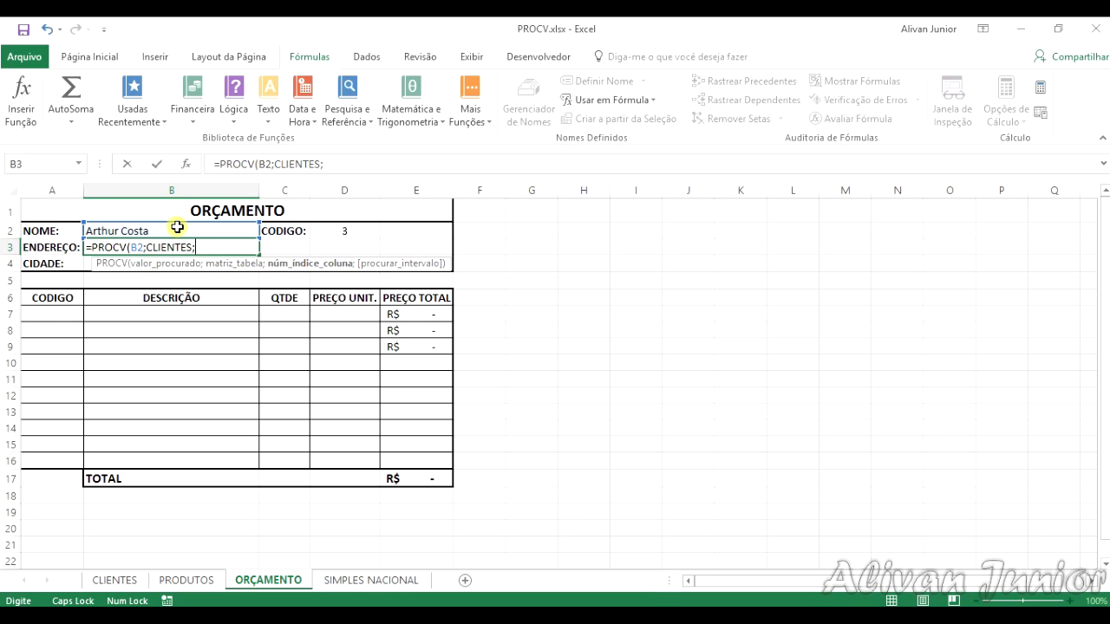
type("2;FALSO)")
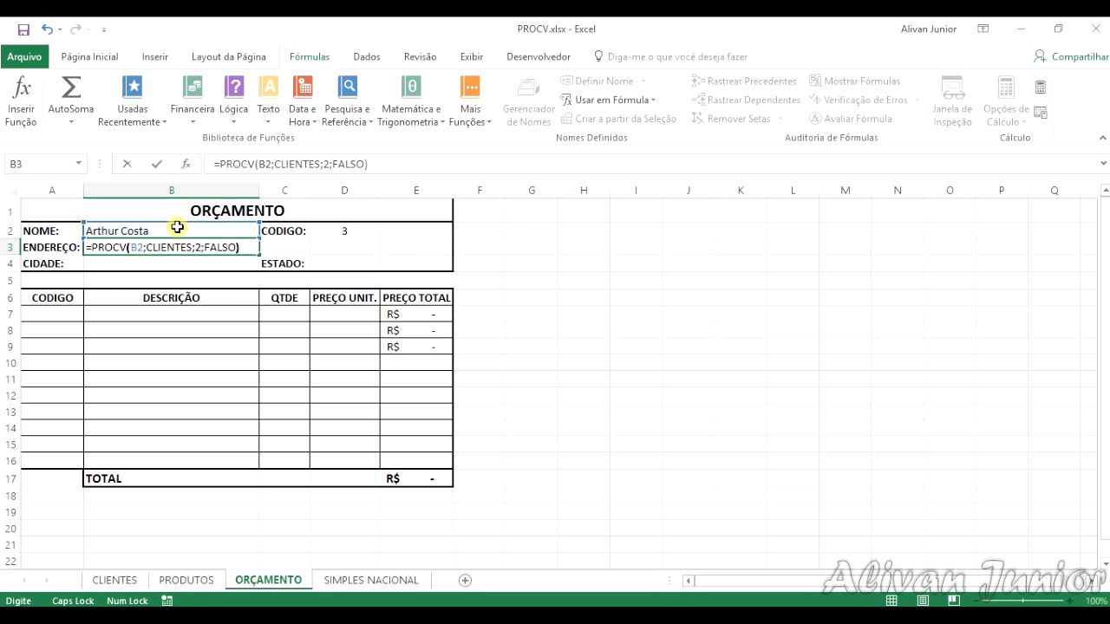
key("Return")
key("Up")
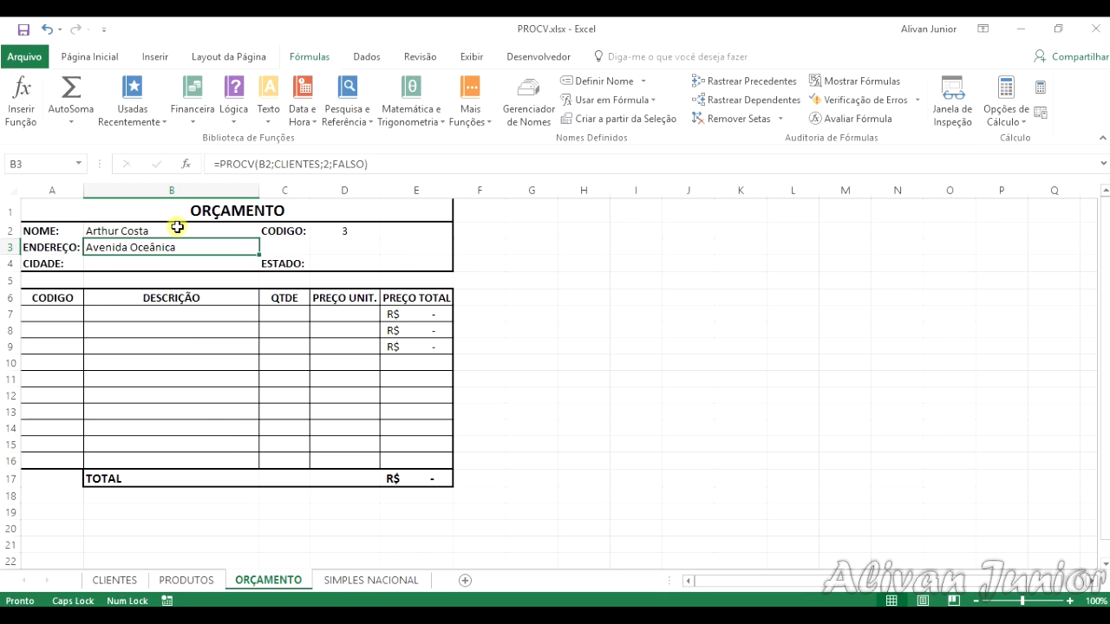
Step: Check the column order on the CLIENTES sheet and enter =PROCV(B2;CLIENTES;3;FALSO) in the CIDADE cell B4 of ORÇAMENTO
left_click(114, 580)
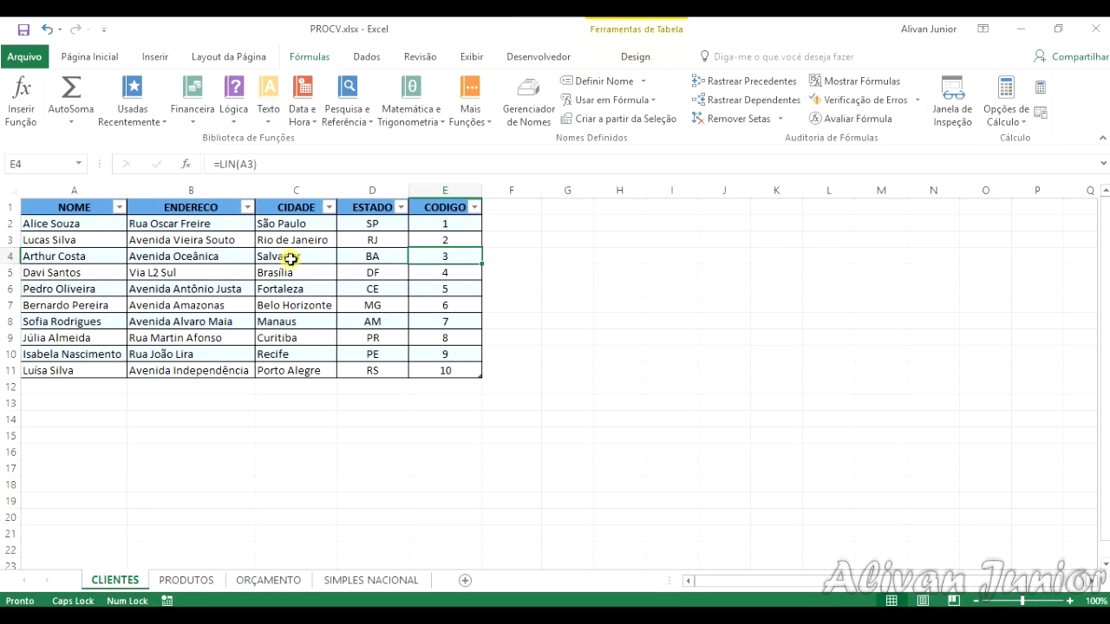
left_click(248, 583)
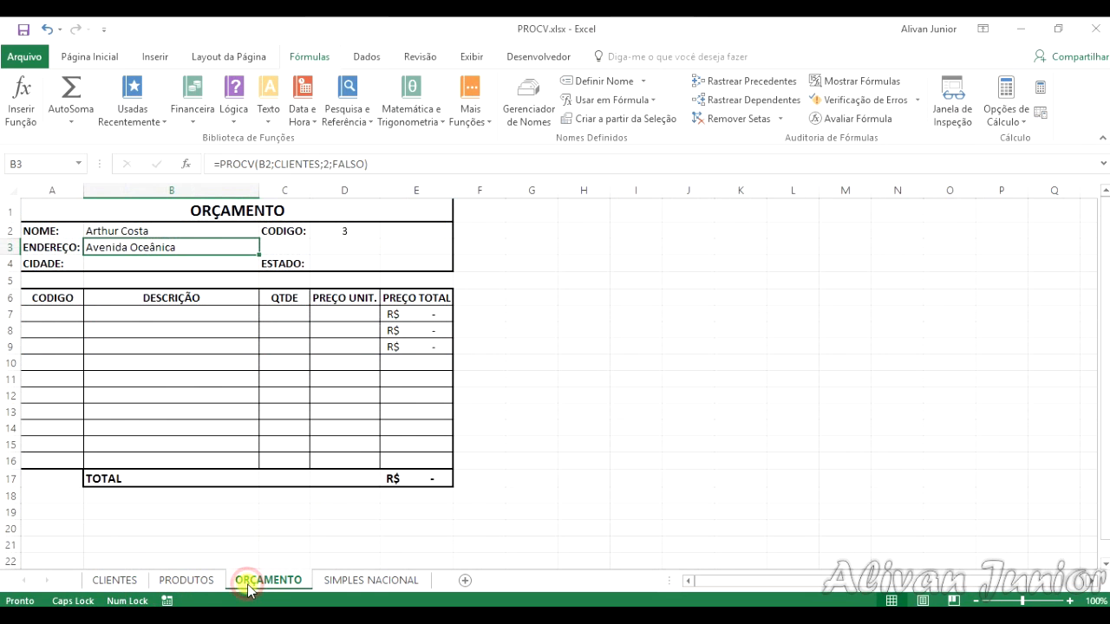
left_click(178, 264)
type("=PROCV")
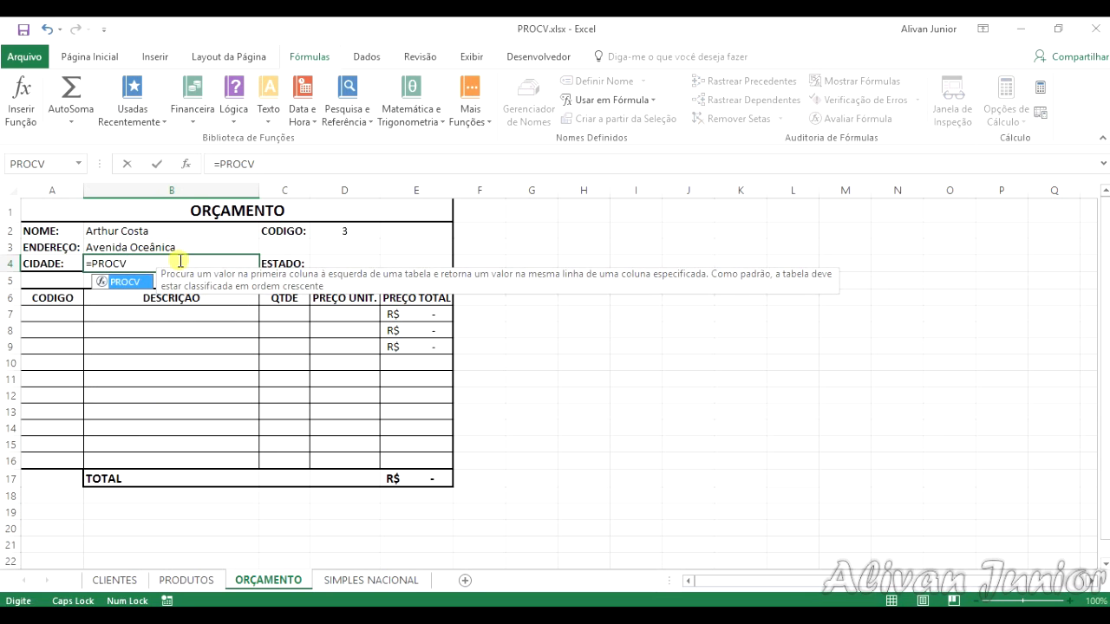
type("(")
left_click(94, 230)
type(";")
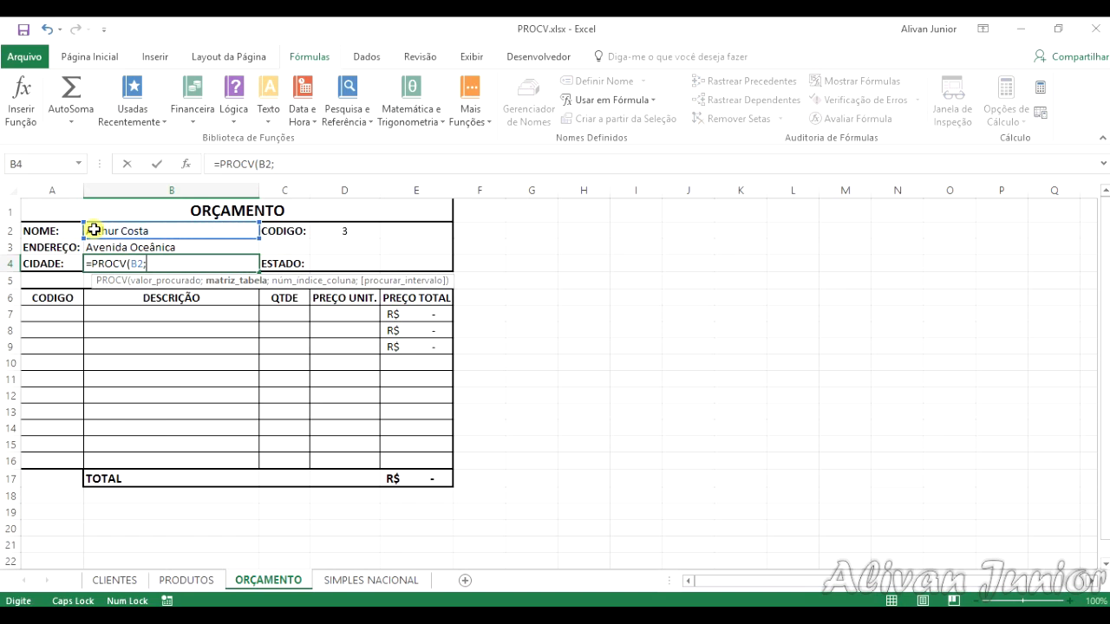
type("CLIENTES")
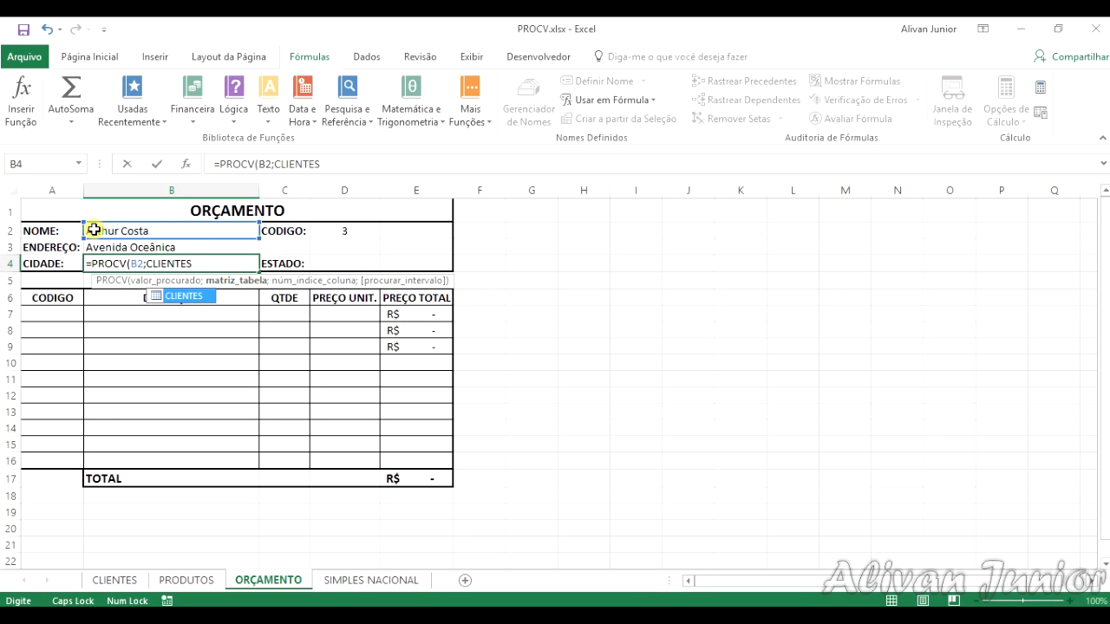
type(";")
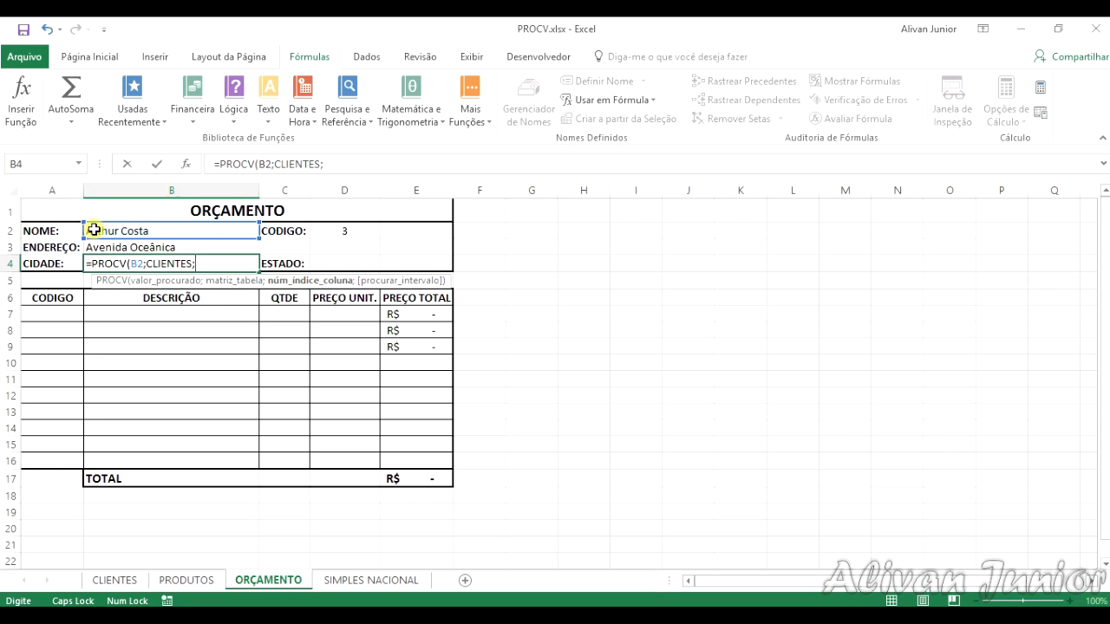
type("3;FALSO)")
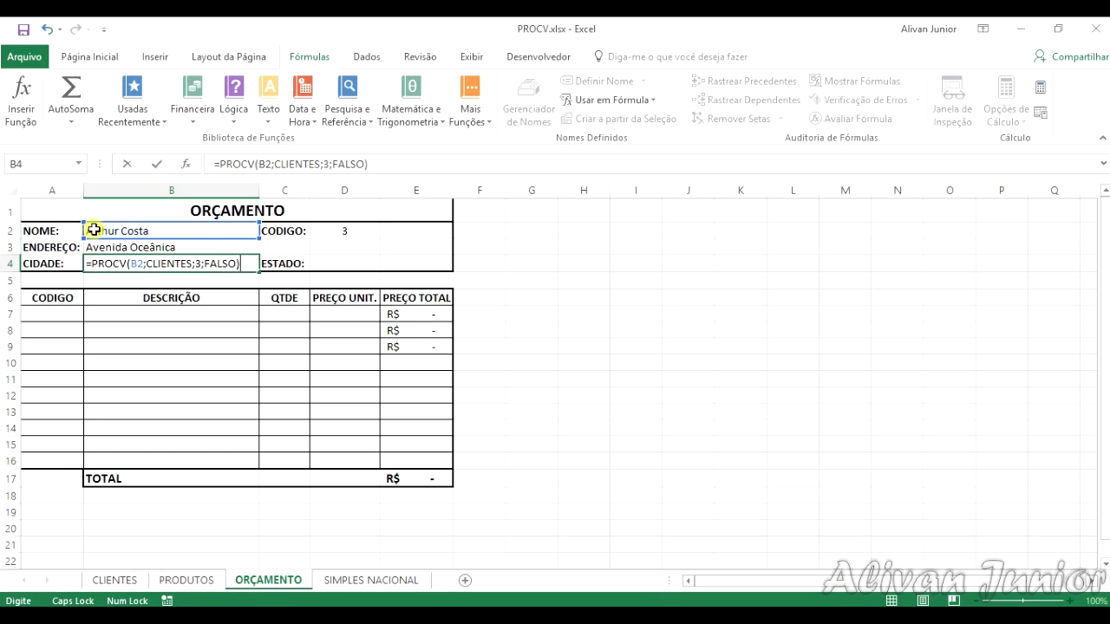
key("Return")
key("Up")
Step: Fill the ESTADO cell D4 with the exact-match lookup formula =PROCV(B2;CLIENTES;4;FALSO)
key("Right")
key("Right")
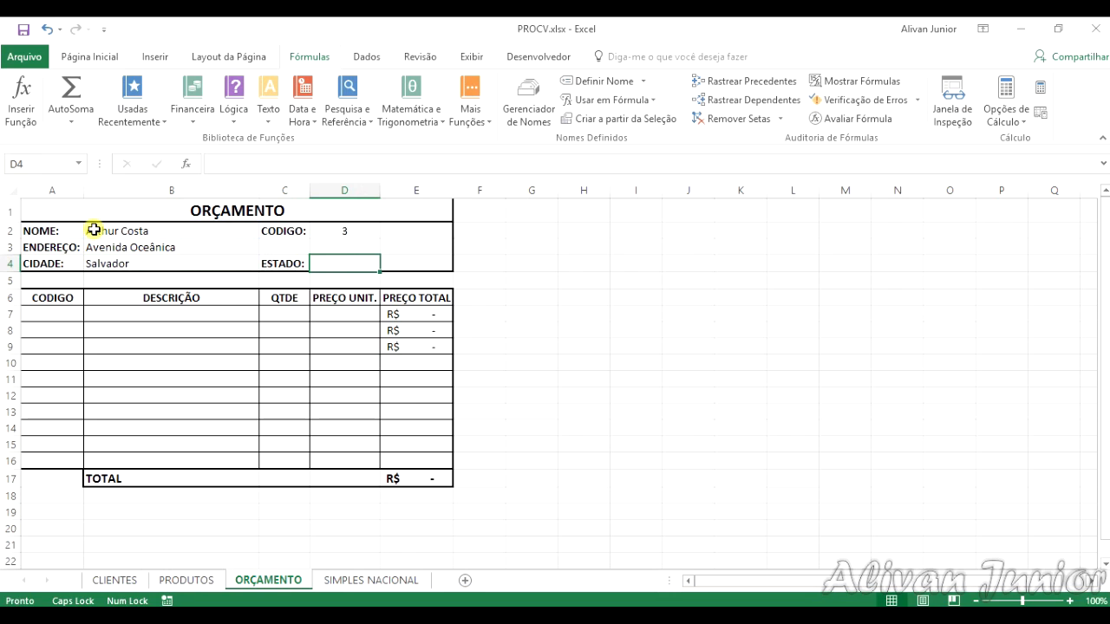
type("=PROCV")
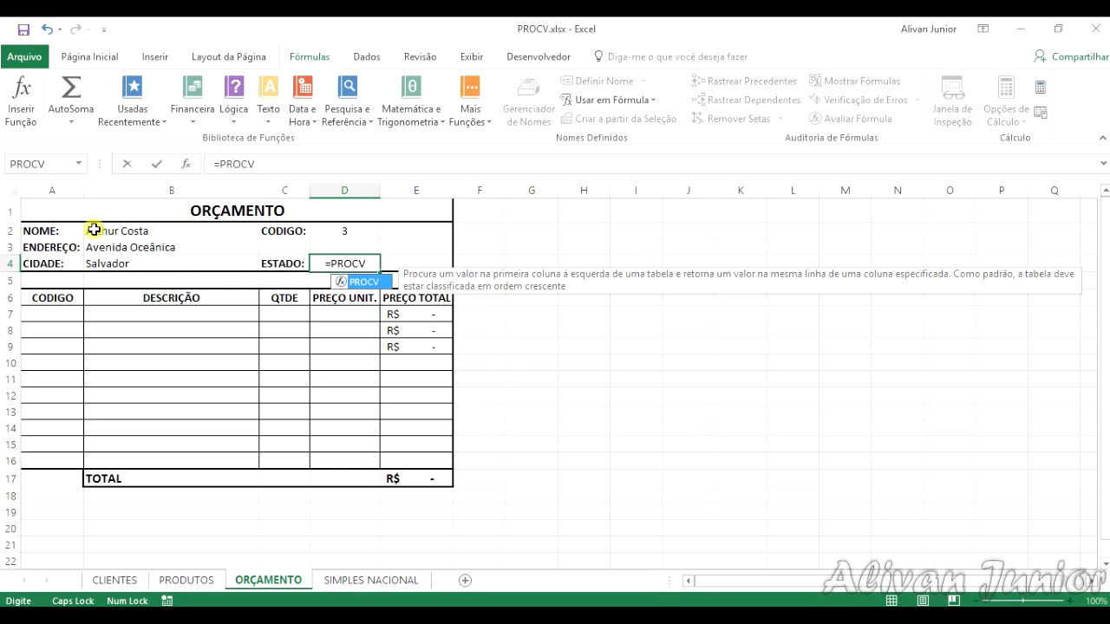
type("(")
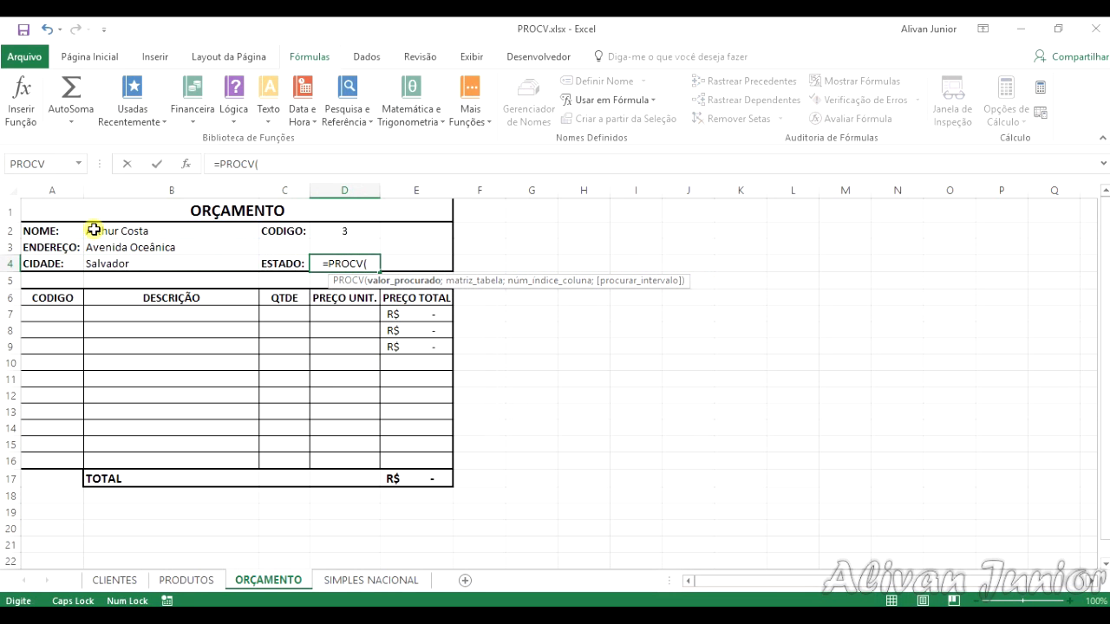
left_click(94, 230)
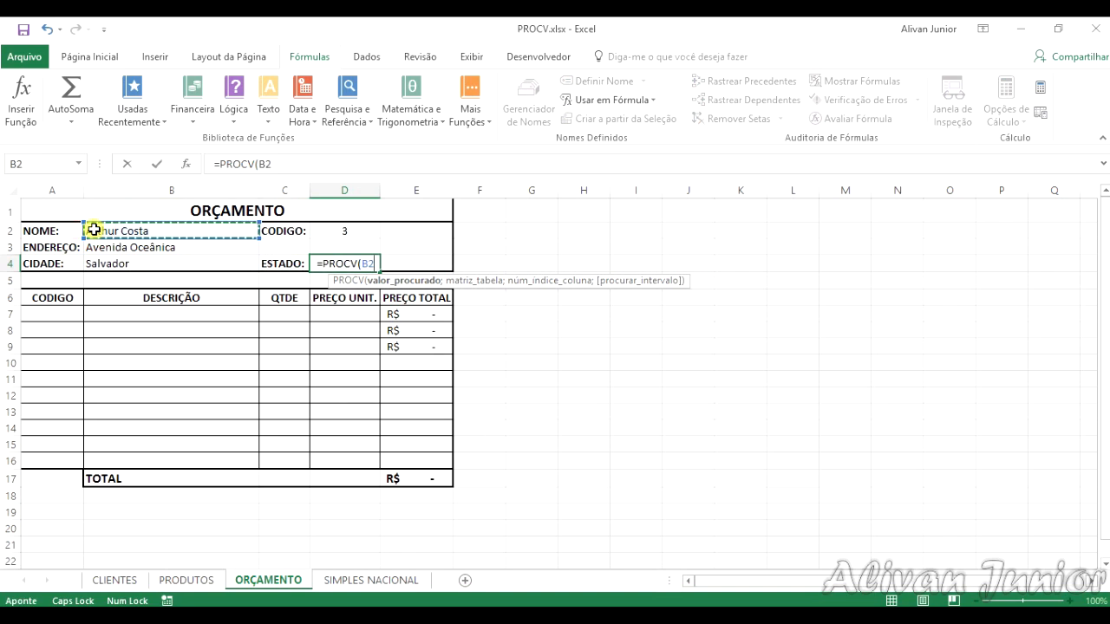
type(";CLIE")
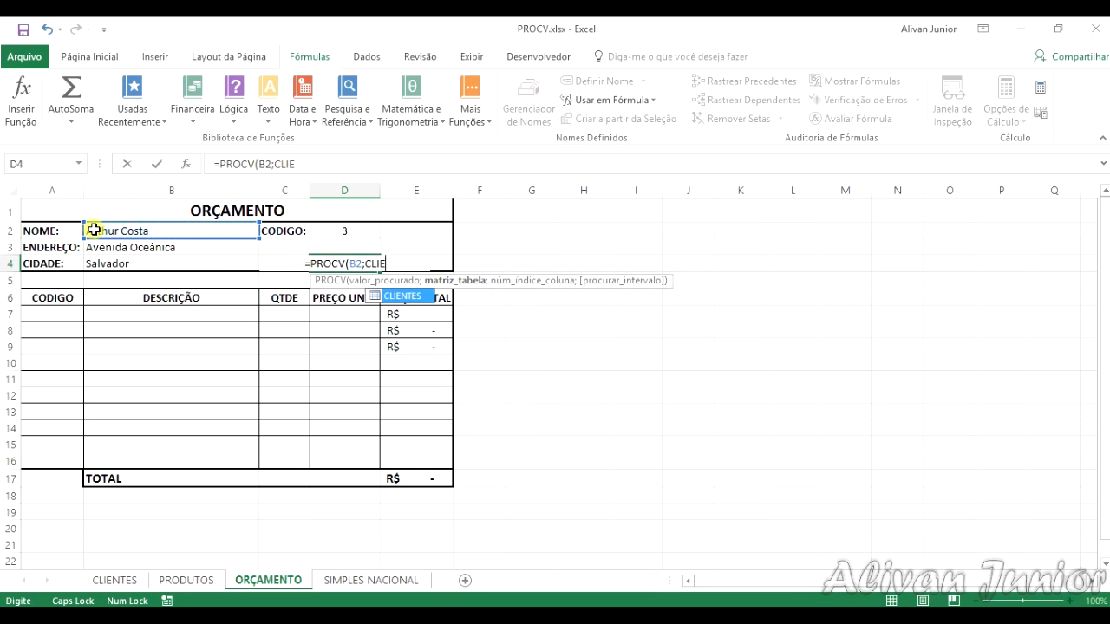
type("NTES;")
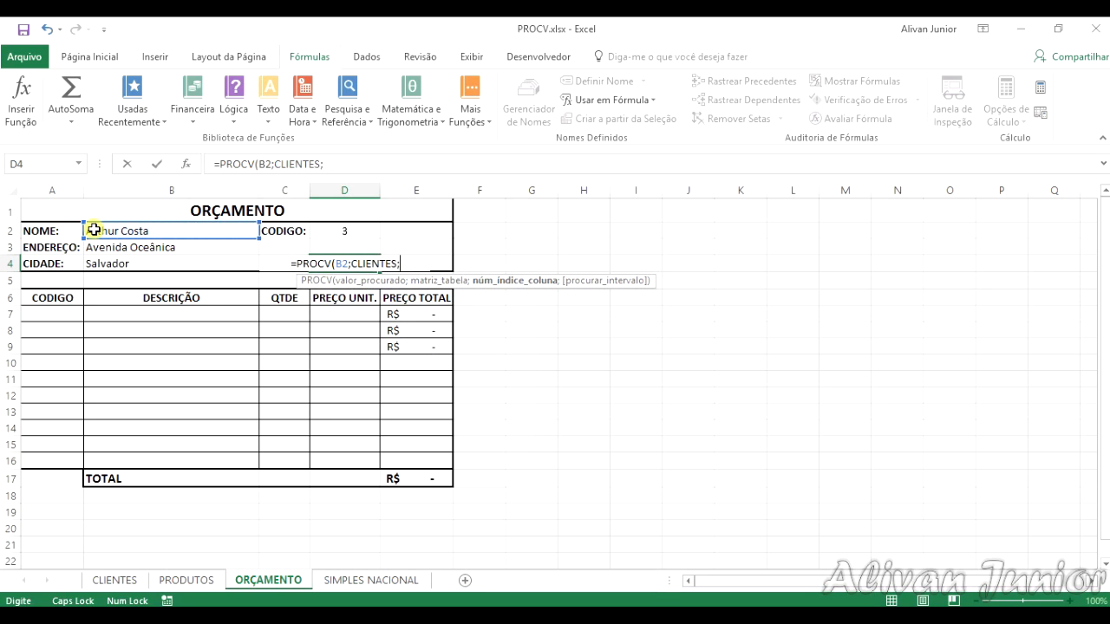
type("3")
key("BackSpace")
type("4")
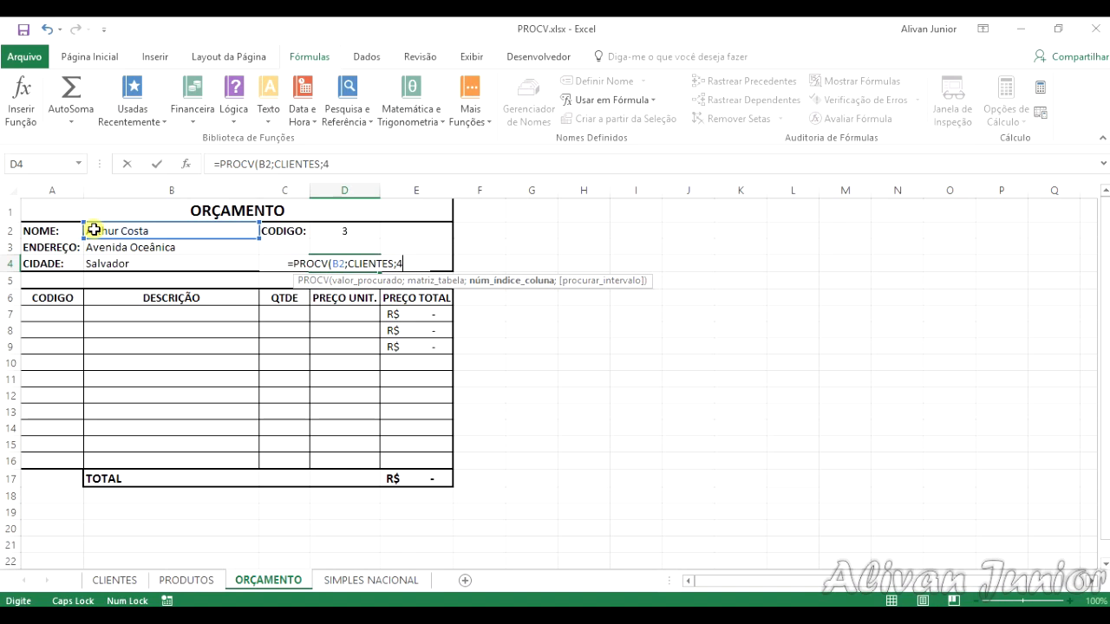
type(";FALSO")
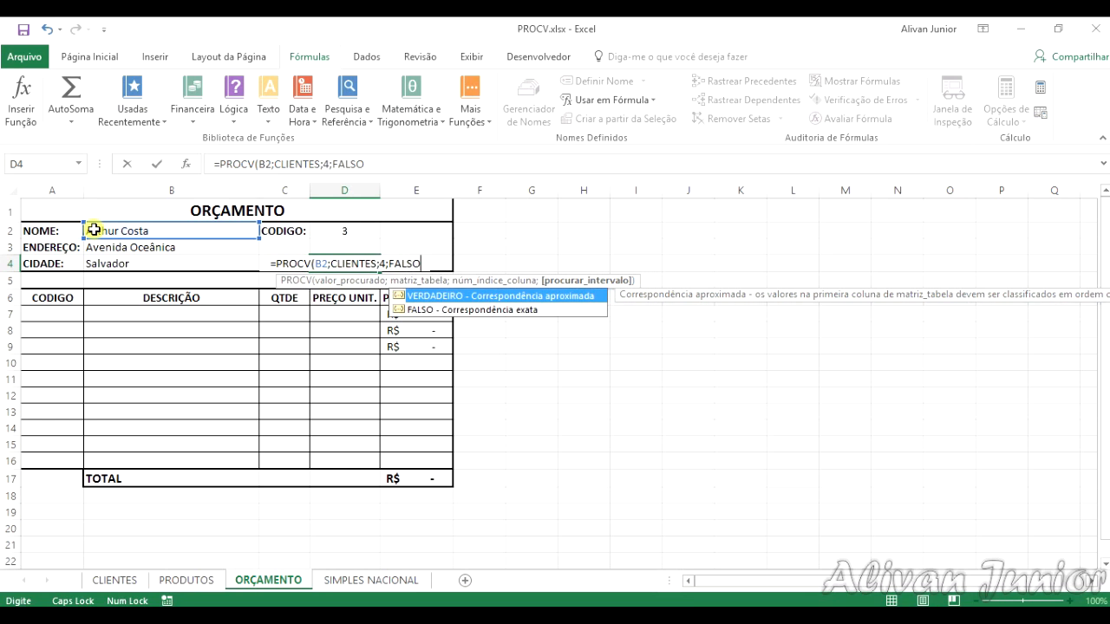
type(")")
key("Return")
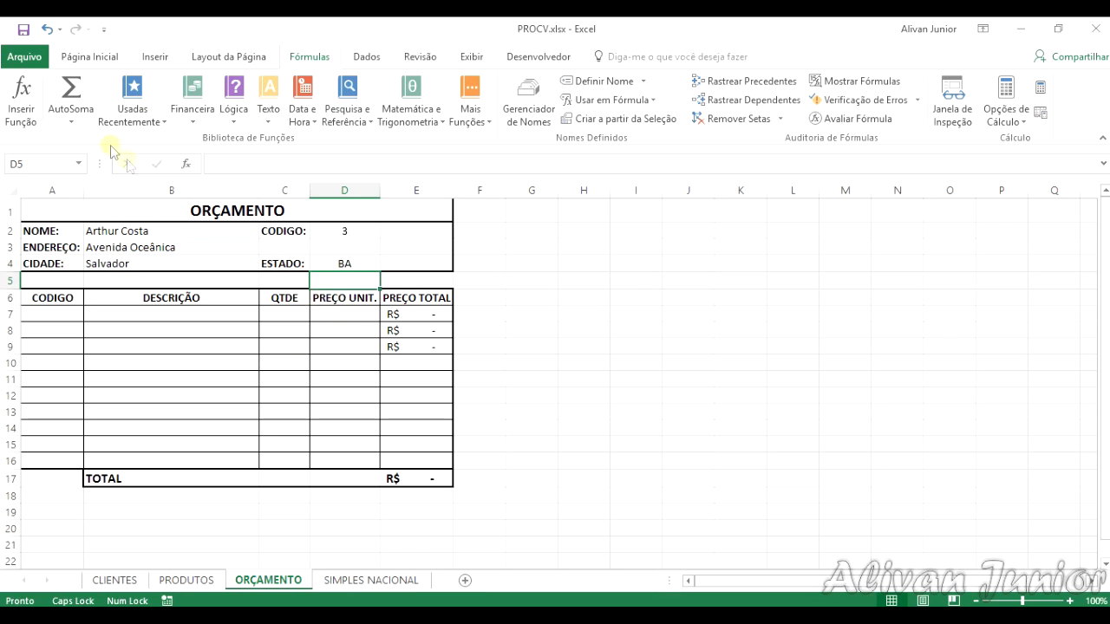
Step: Choose the fourth client of the CLIENTES table from the drop-down list in B2
left_click(181, 229)
left_click(267, 230)
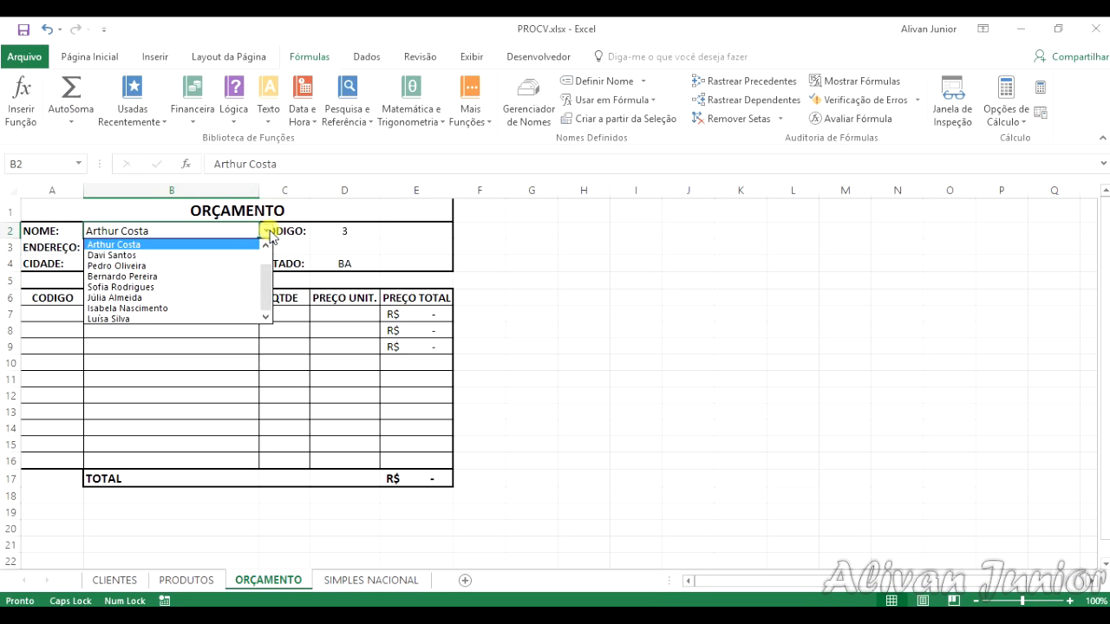
left_click(188, 256)
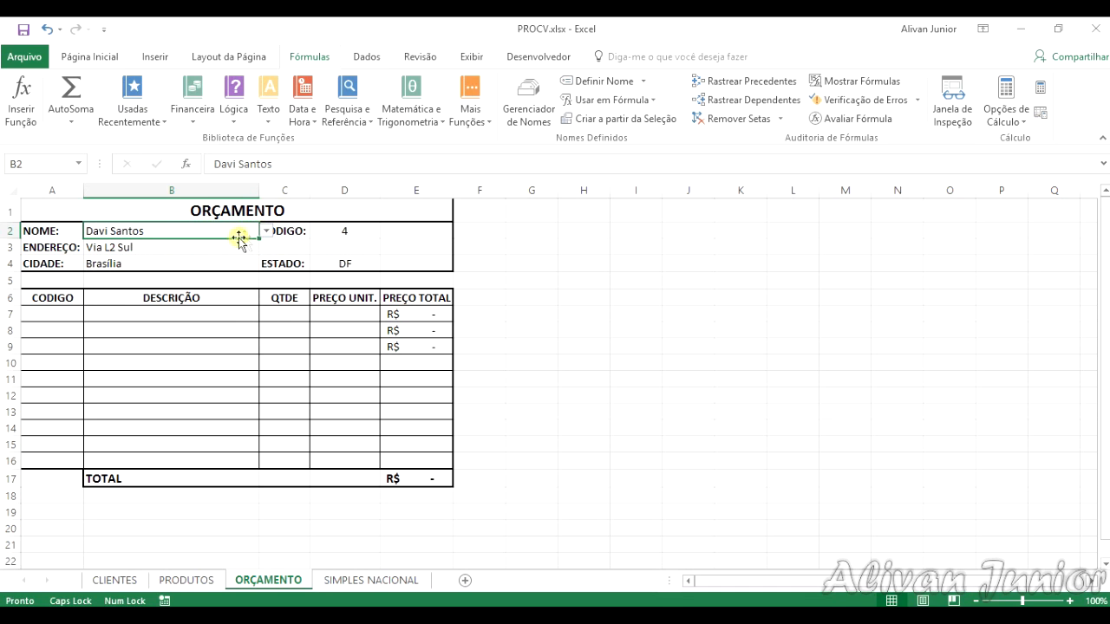
Step: Check the fourth client's code, address, city and state in row 5 of CLIENTES, and return to the ENDEREÇO formula in ORÇAMENTO
left_click(115, 579)
left_click(90, 273)
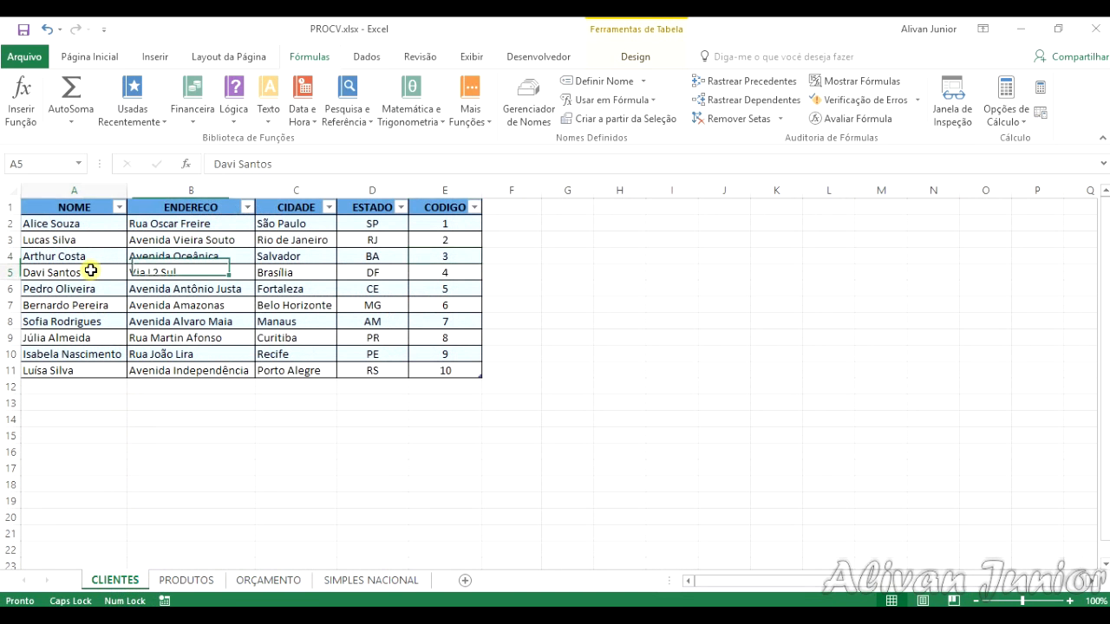
left_click(423, 272)
left_click(197, 272)
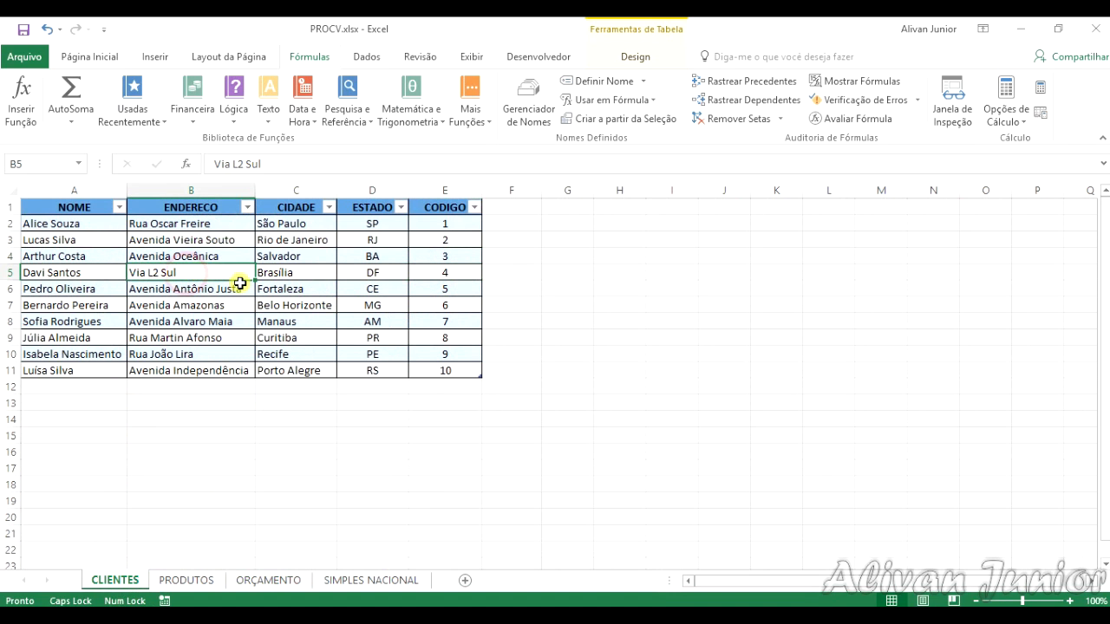
left_click(322, 274)
left_click(370, 268)
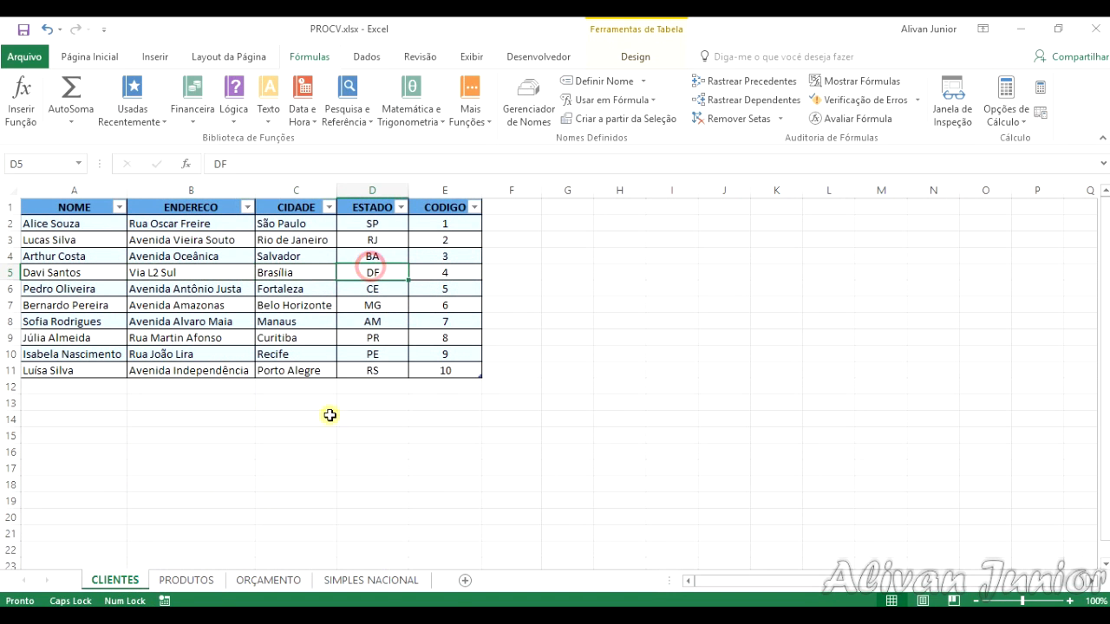
left_click(284, 583)
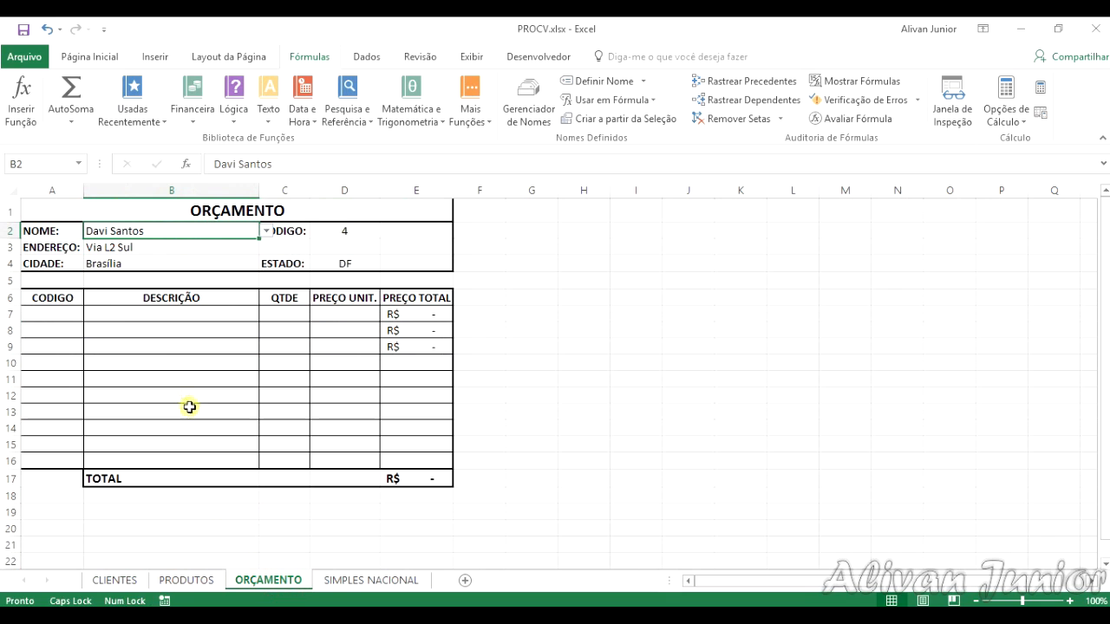
left_click(165, 249)
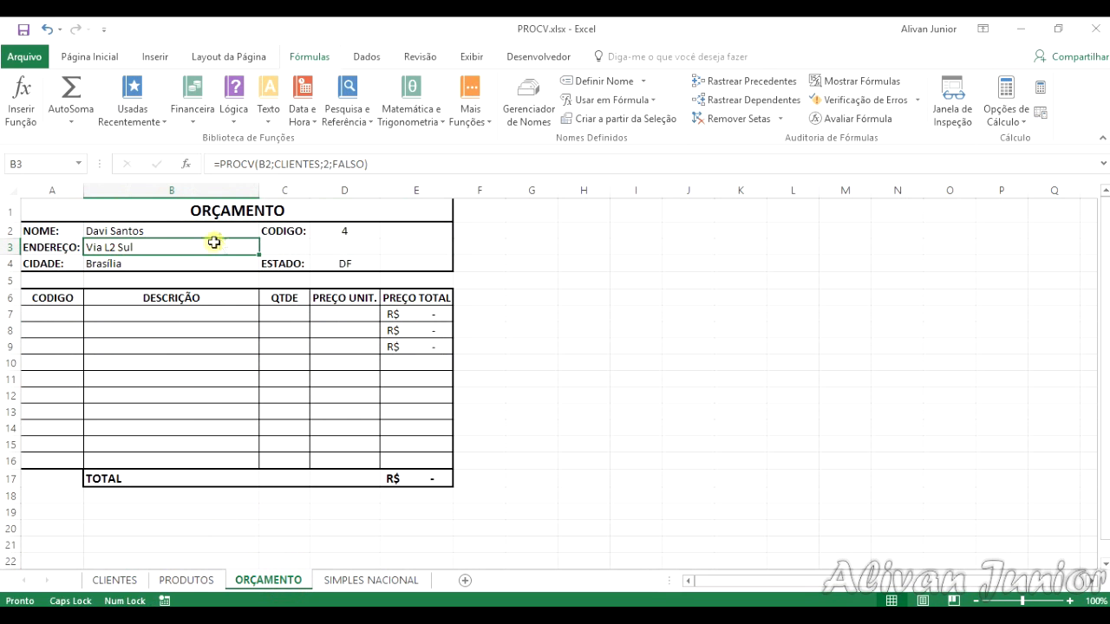
Step: Check the filled-in CIDADE, CODIGO and ESTADO cells against the client chosen in B2 of ORÇAMENTO
left_click(120, 266)
left_click(290, 262)
left_click(344, 232)
left_click(344, 261)
left_click(620, 343)
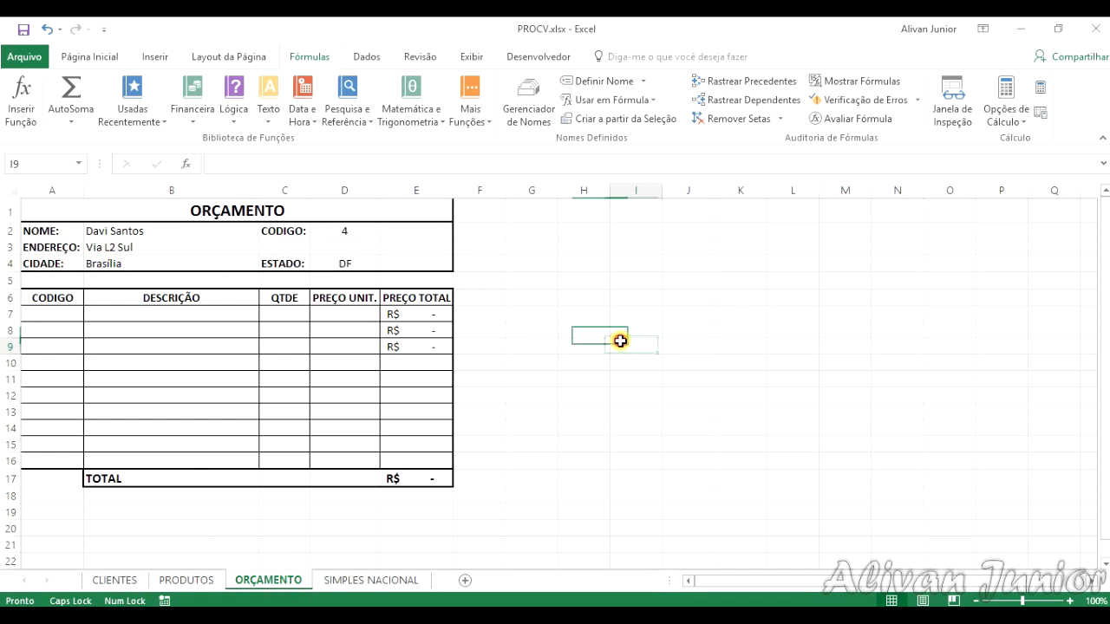
scroll(217, 338, "down", 1)
scroll(205, 339, "up", 1)
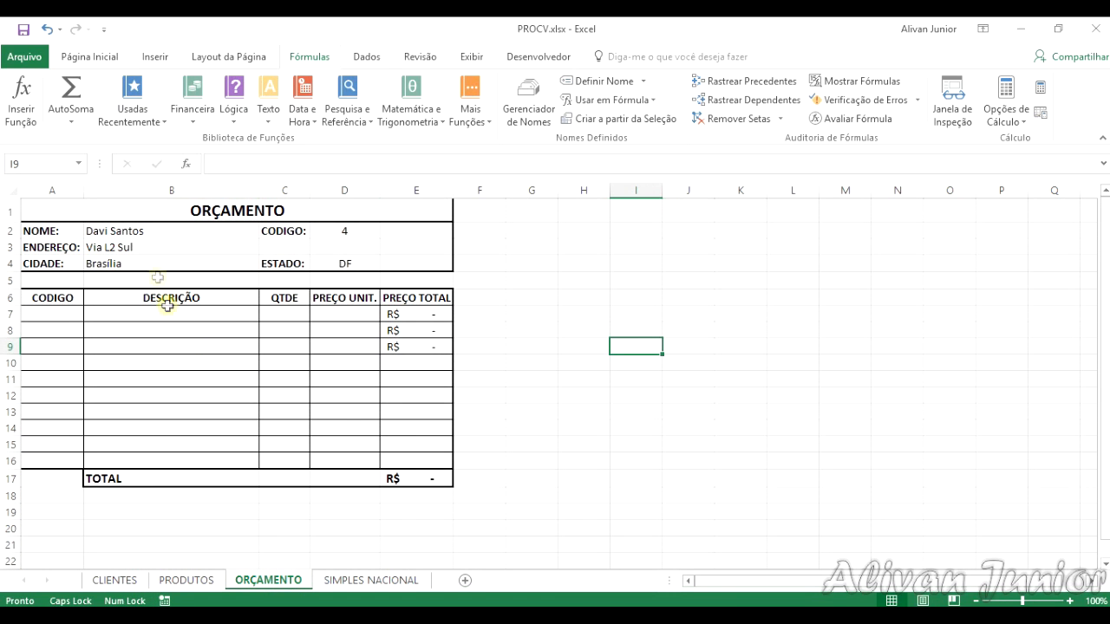
left_click(154, 228)
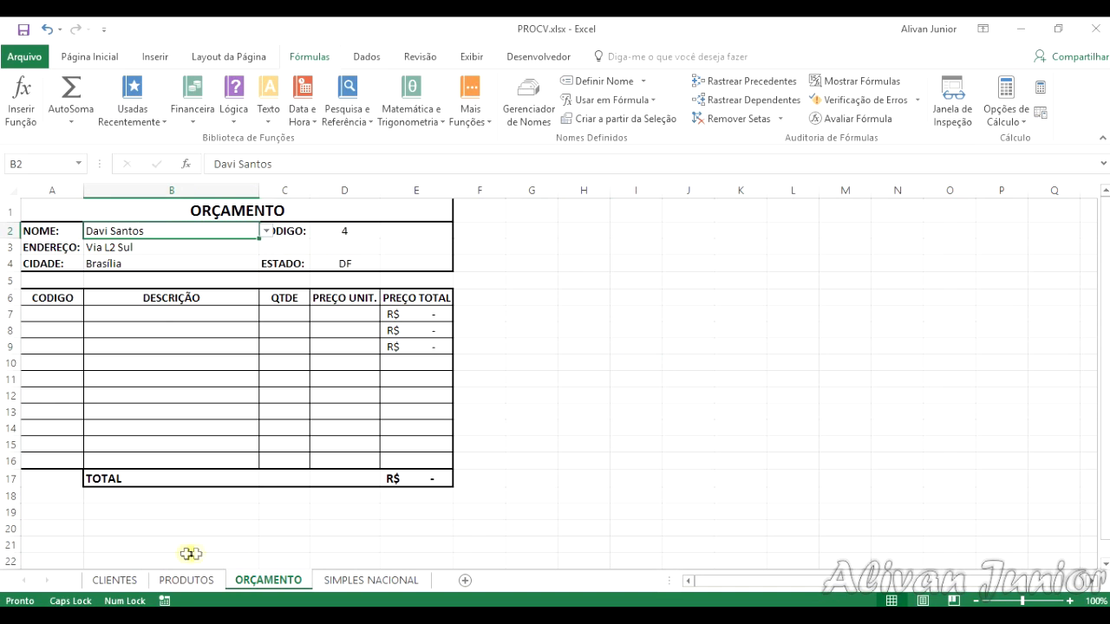
Step: Examine the column layout of the PRODUTOS sheet and return to the first DESCRIÇÃO cell, B7, on ORÇAMENTO
left_click(192, 581)
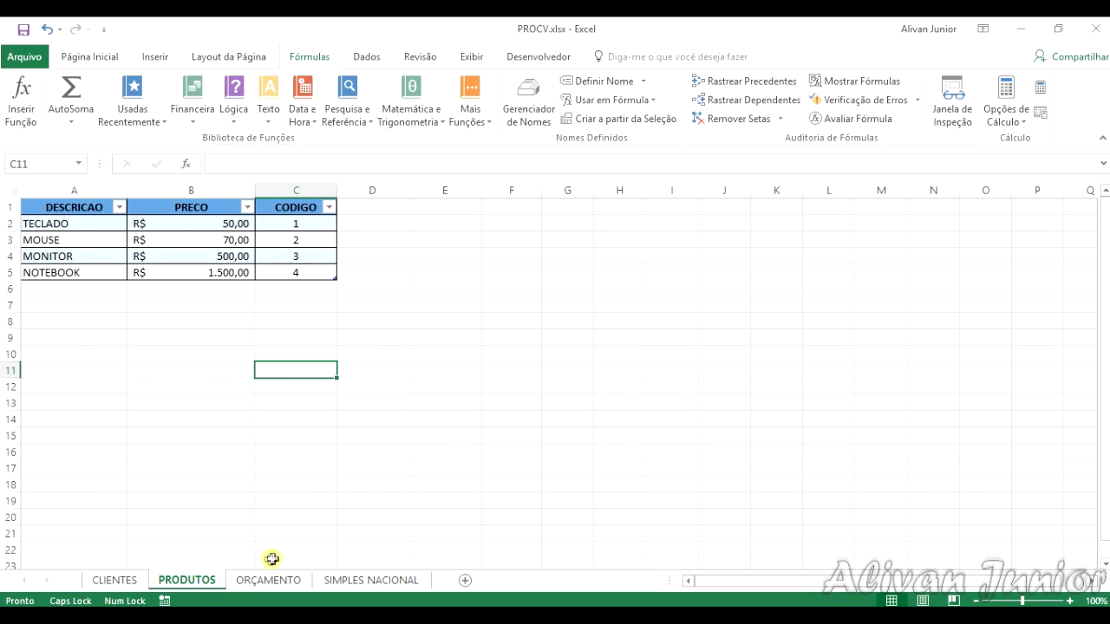
left_click(272, 586)
left_click(198, 583)
left_click(265, 580)
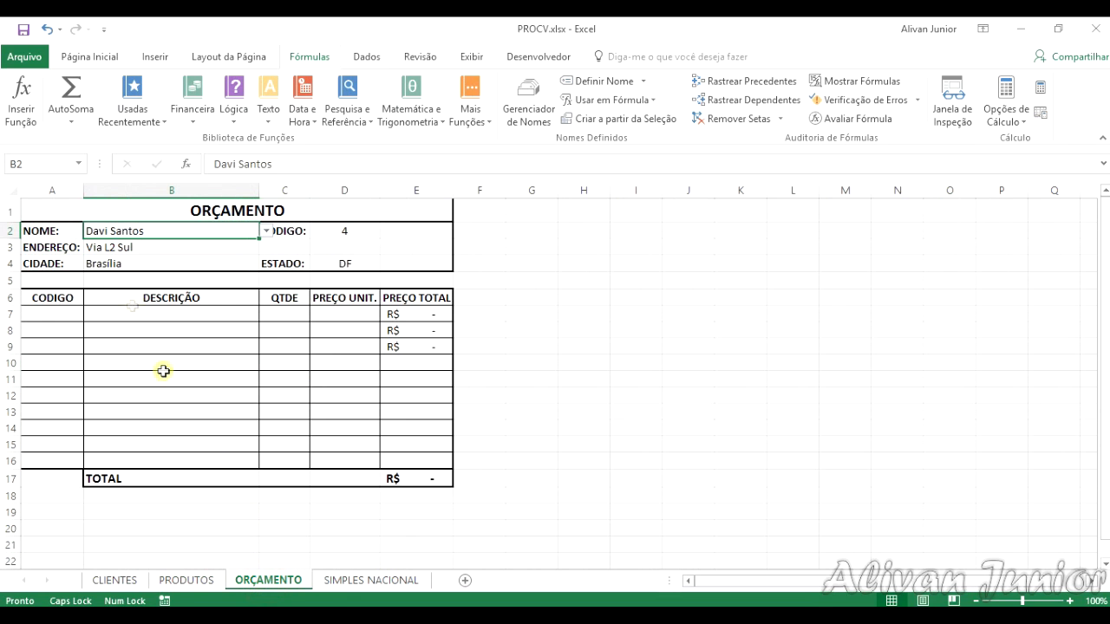
left_click(113, 312)
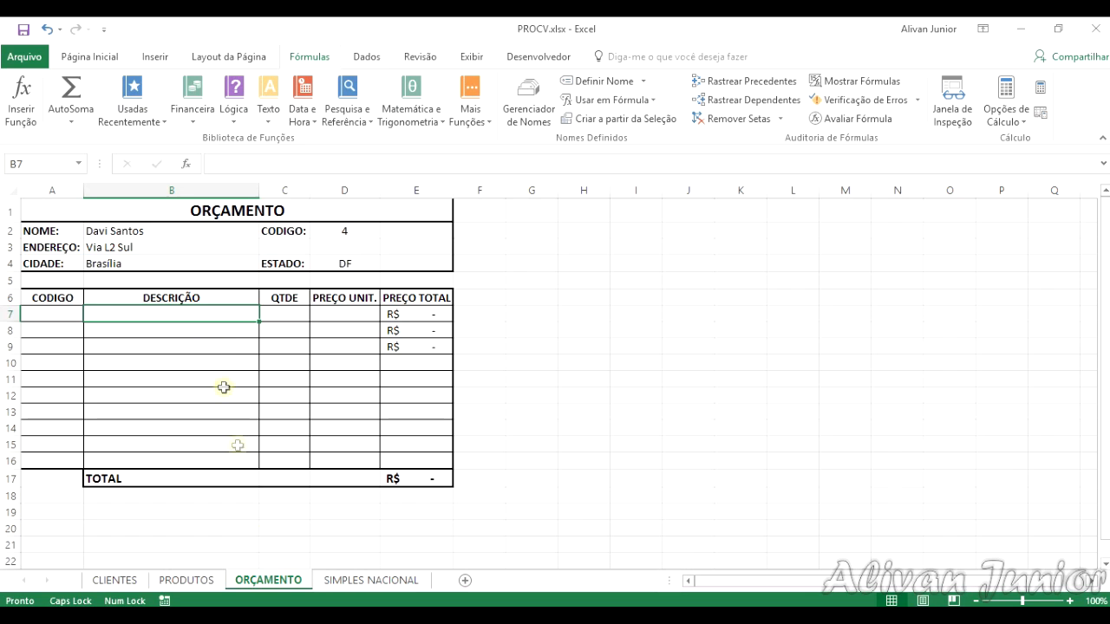
left_click(186, 580)
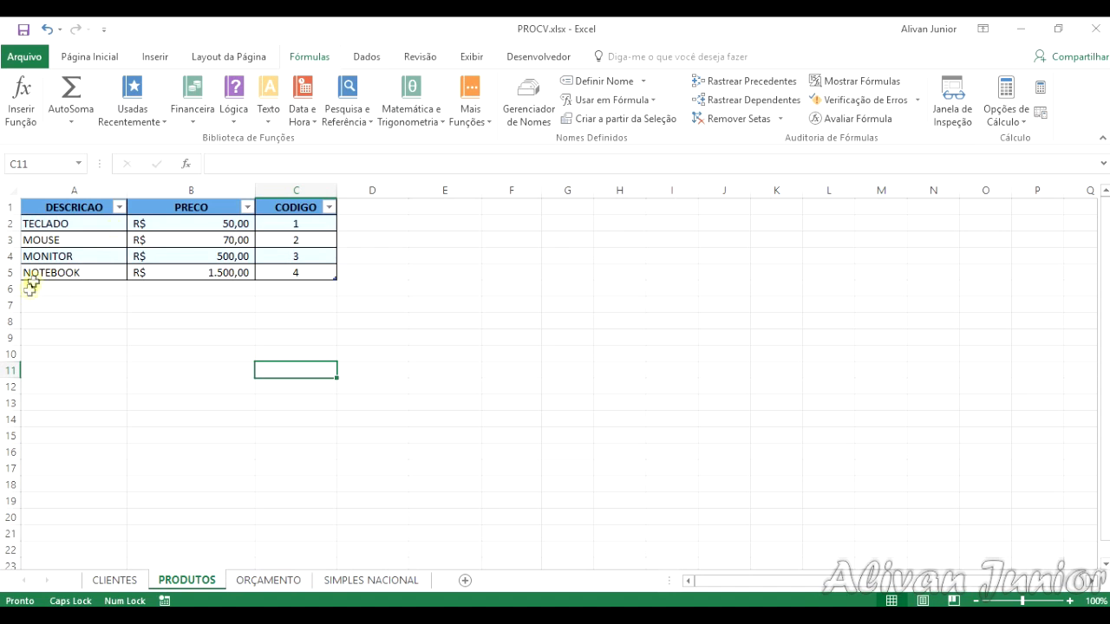
left_click(277, 581)
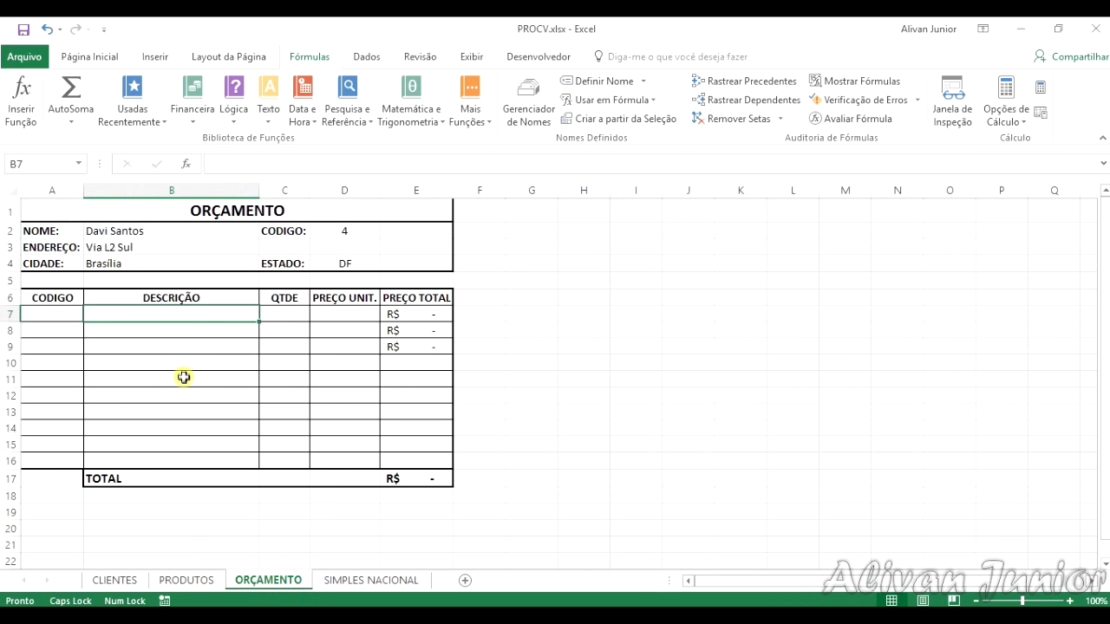
Step: Try to define a workbook name PRODUTOS that refers to the description column of the PRODUTOS table
left_click(531, 110)
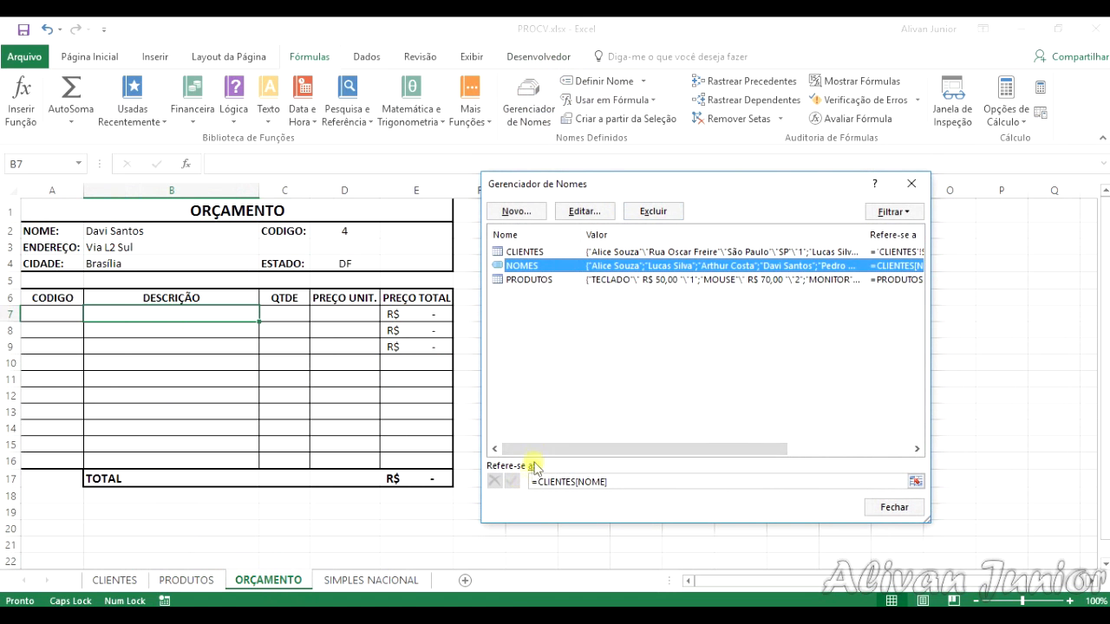
left_click(515, 211)
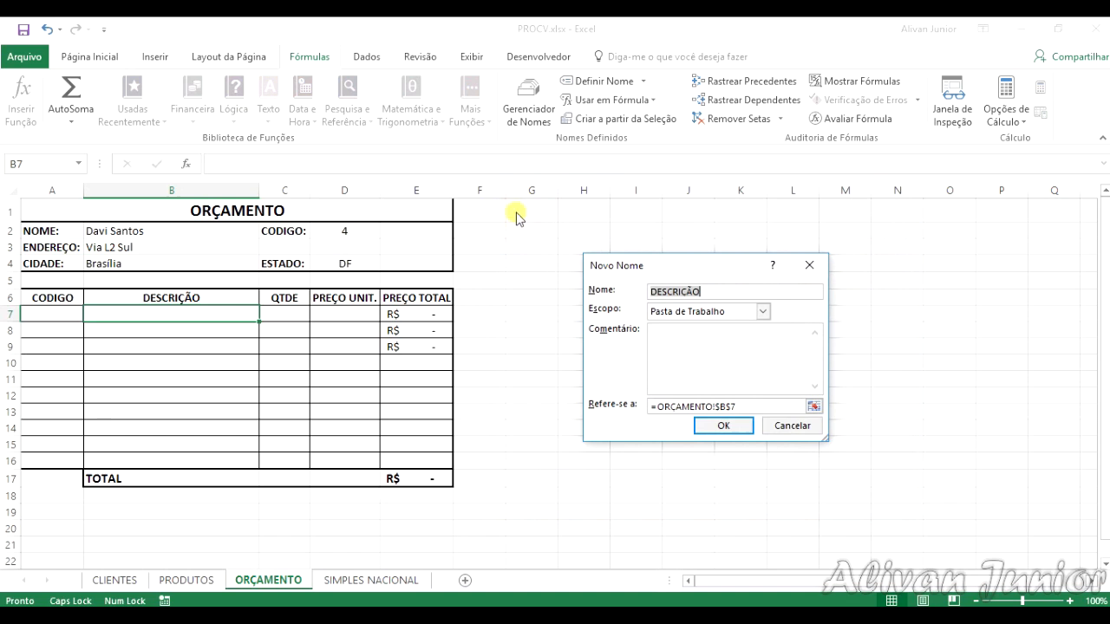
type("PRODUTOS")
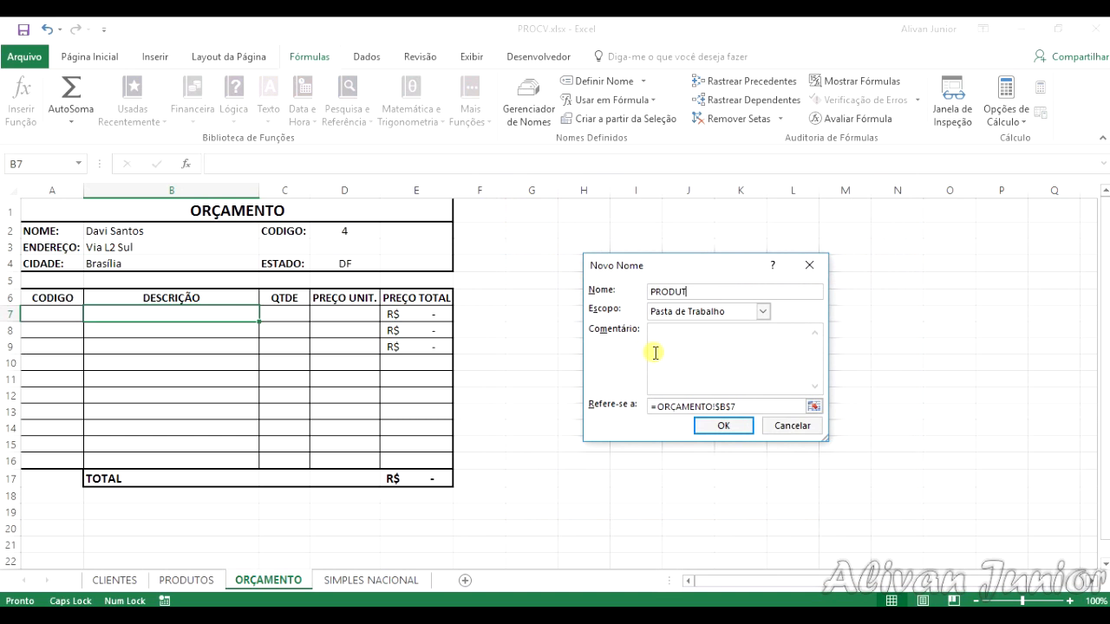
left_click(785, 404)
type("=PRODUTOS[DESCRICAO")
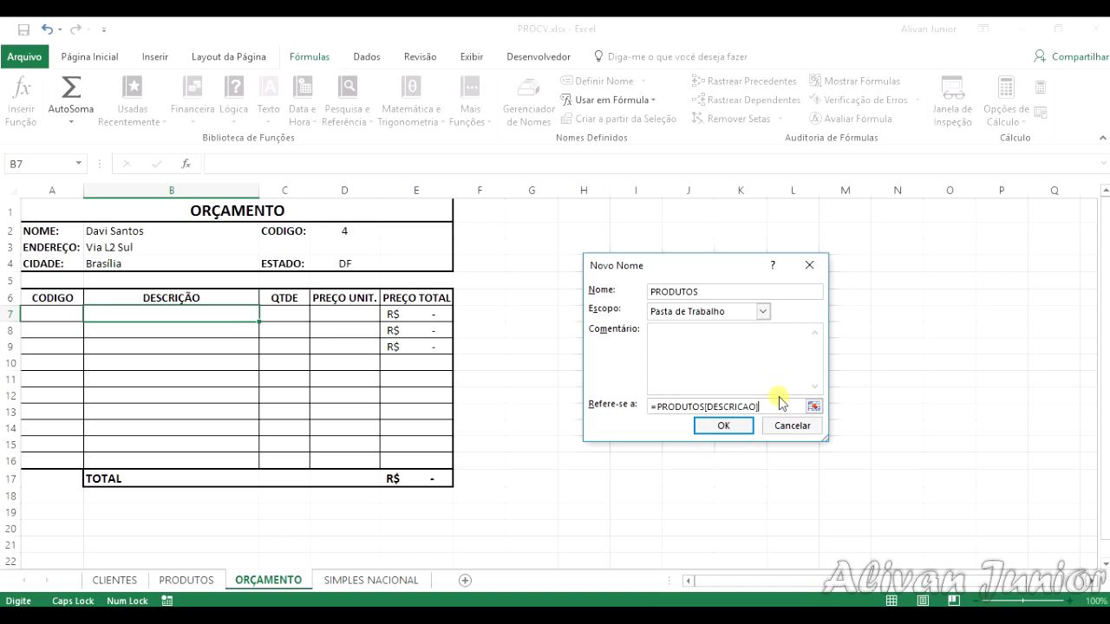
key("Return")
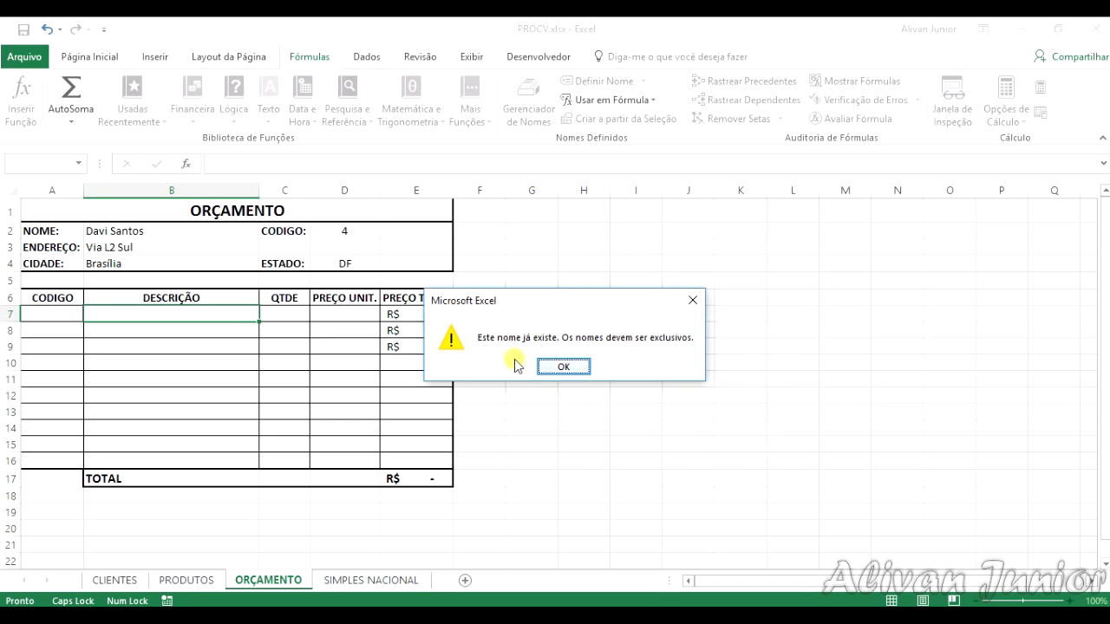
left_click(564, 368)
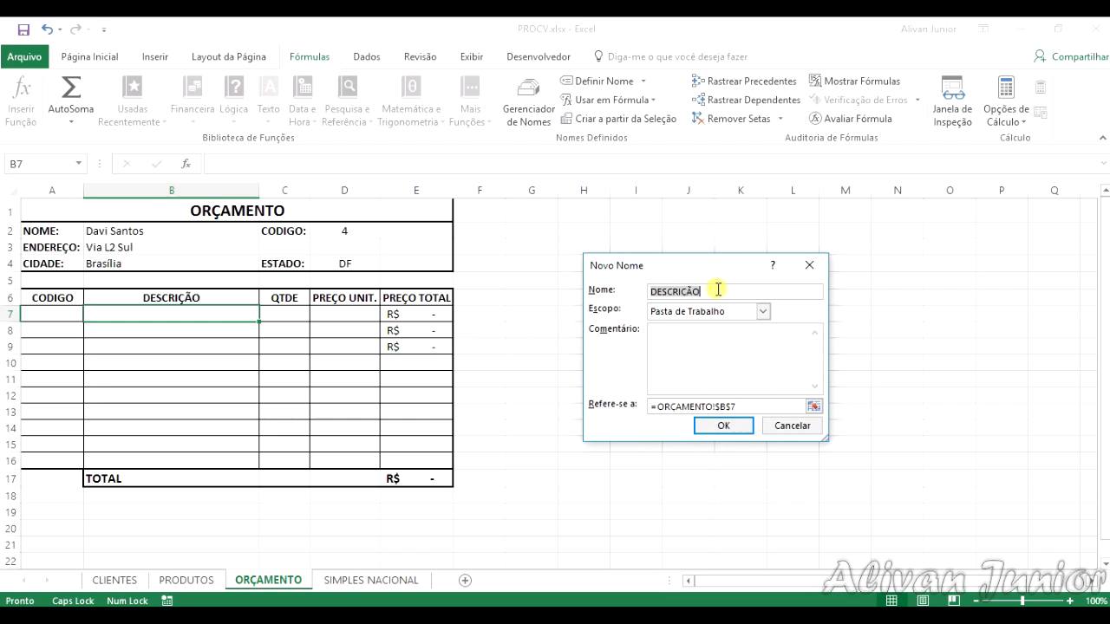
Step: Define a workbook name PRODUTO that refers to =PRODUTOS[DESCRICAO] and close the name manager
type("PRODUTO")
key("Tab")
left_click(767, 404)
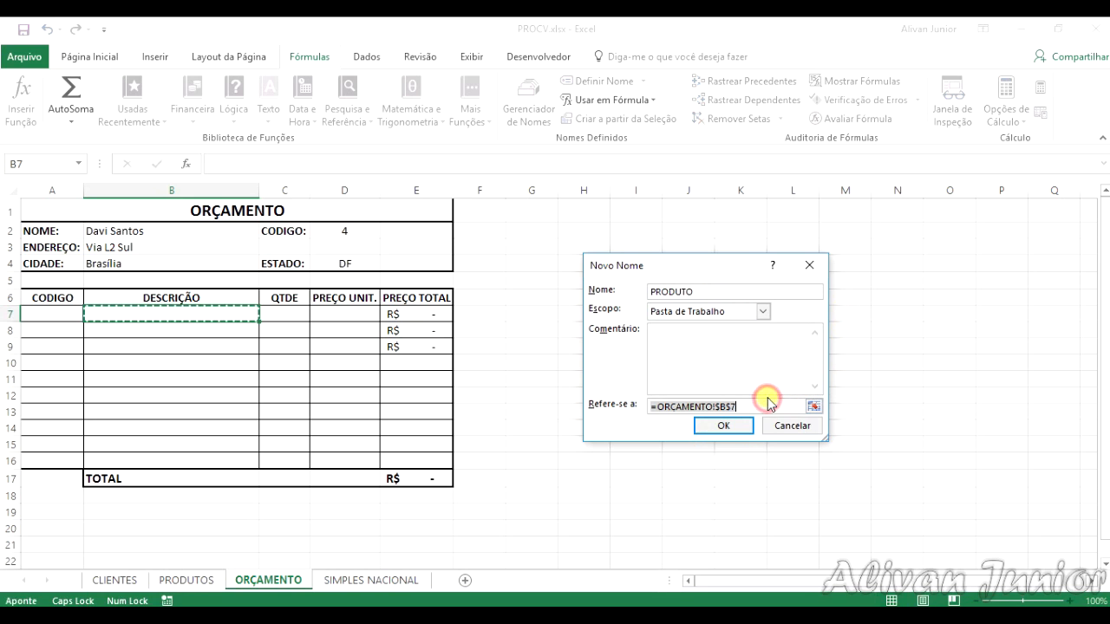
type("=PRODUTOS[DESCRICAO")
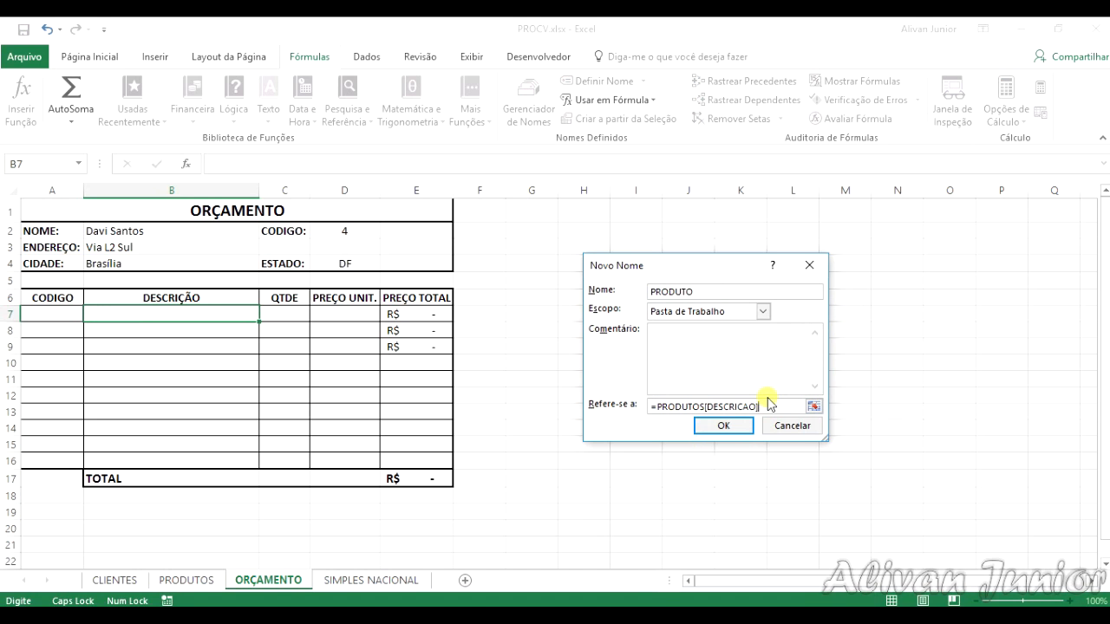
key("Return")
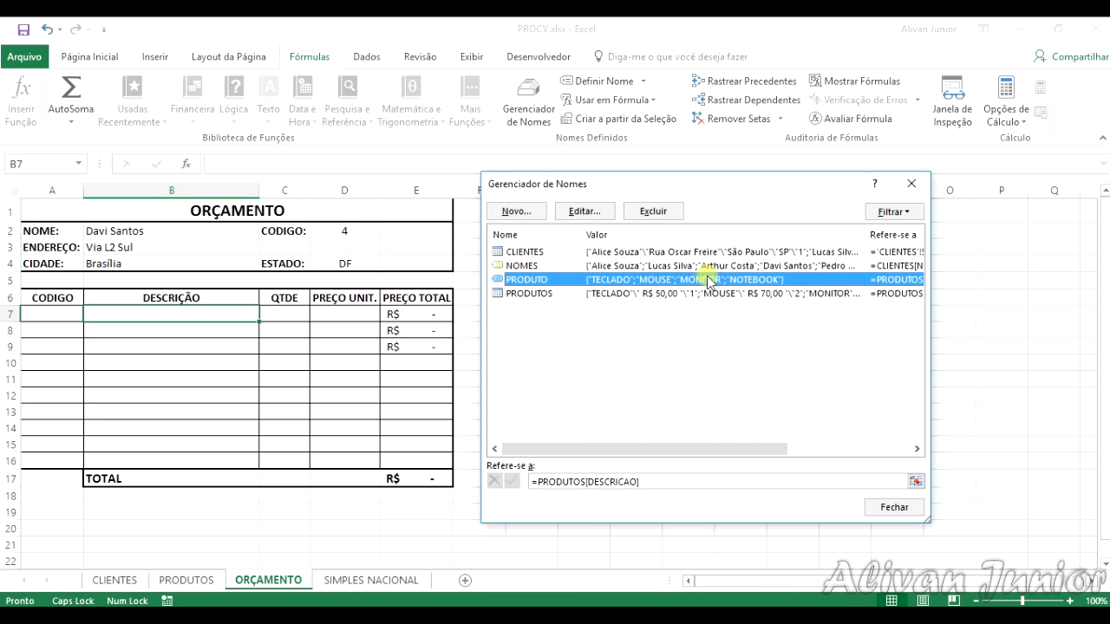
left_click(894, 510)
Step: Add a list data validation with the source =PRODUTO to the DESCRIÇÃO cell B7
left_click(366, 57)
left_click(598, 119)
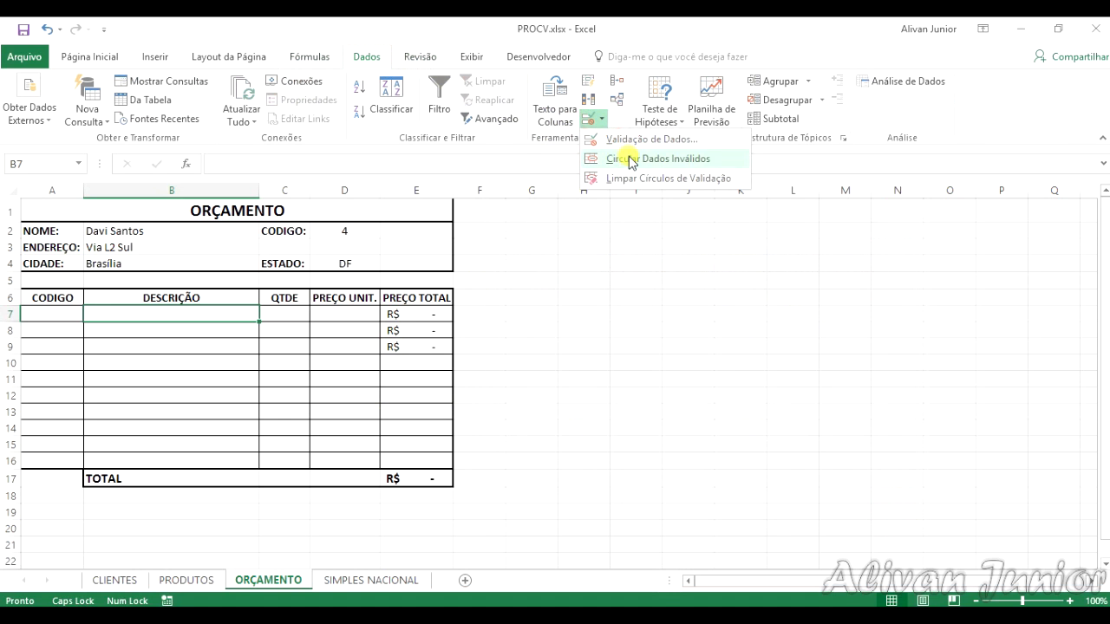
left_click(621, 139)
left_click(662, 316)
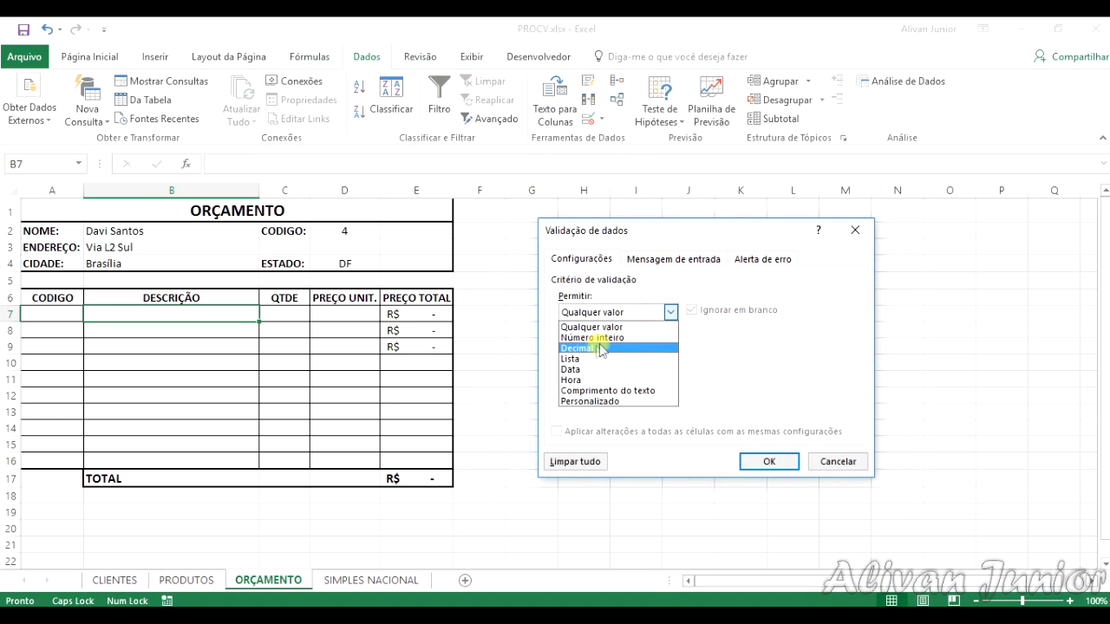
left_click(585, 361)
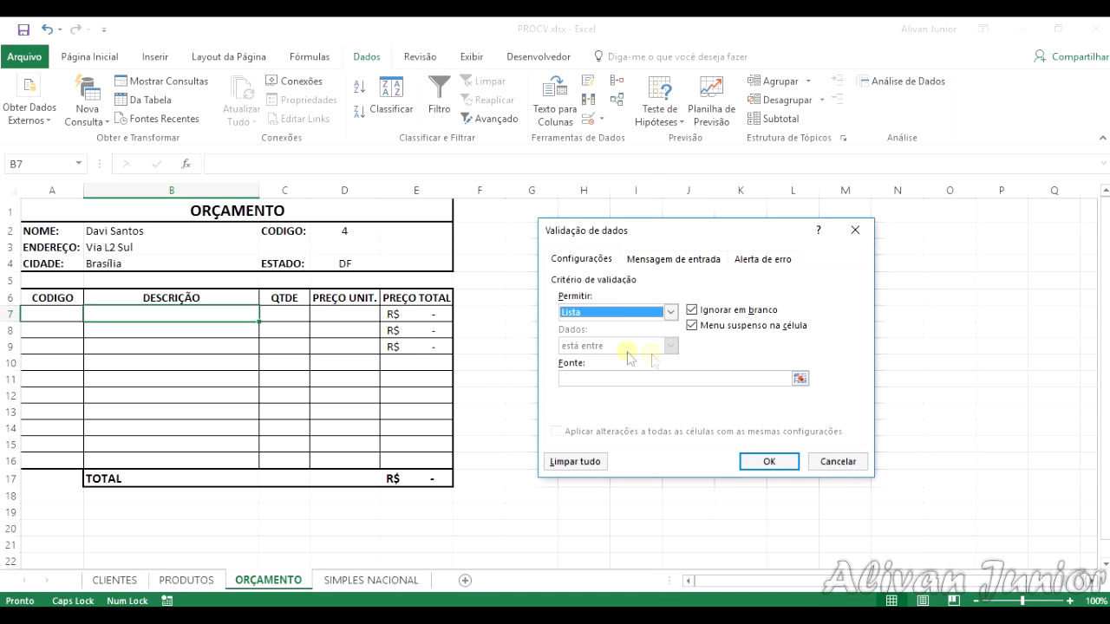
left_click(652, 378)
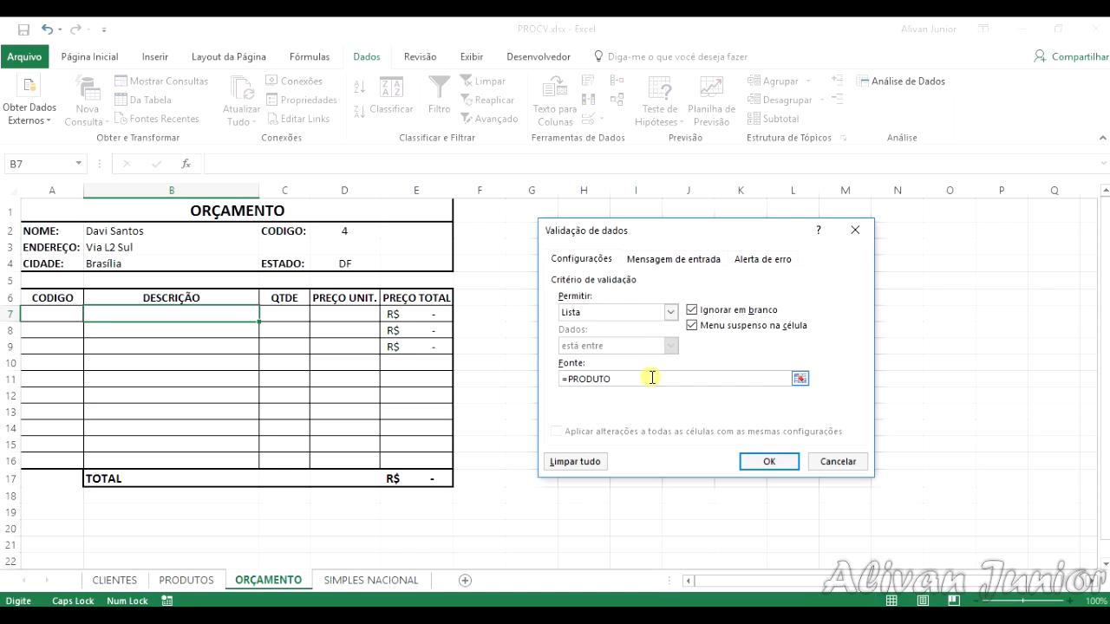
key("Return")
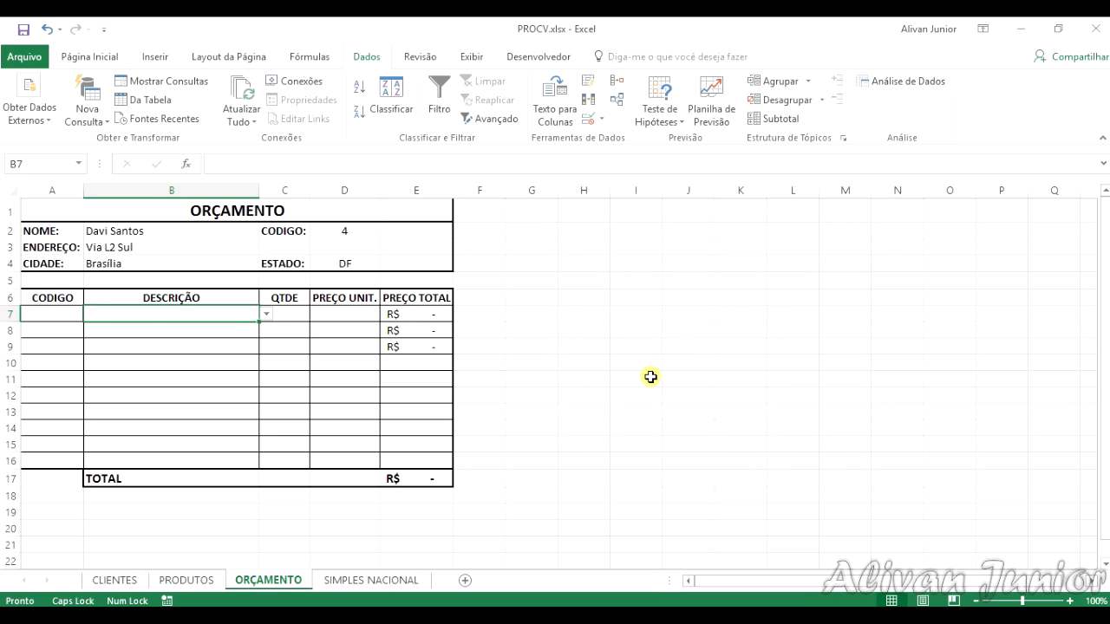
Step: Choose TECLADO from the drop-down list in B7 and fill the cell with its validation down to B16
left_click(267, 316)
left_click(186, 324)
left_click(192, 330)
left_click(287, 317)
left_click(198, 317)
left_click(190, 332)
left_click(241, 319)
left_click_drag(258, 322, 246, 463)
left_click(208, 404)
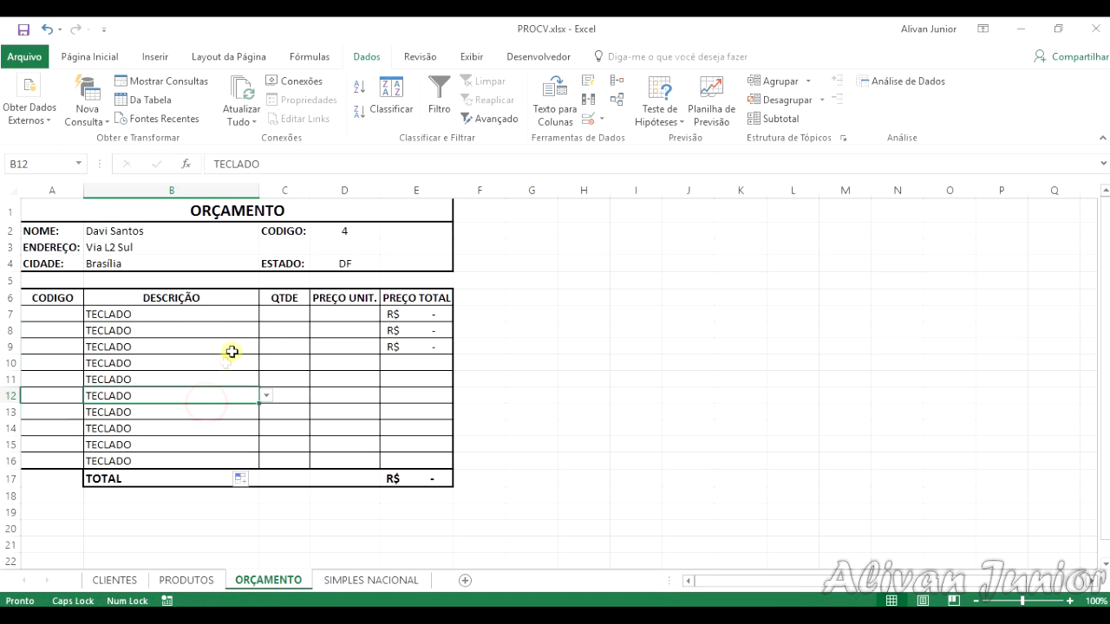
Step: Clear the copied TECLADO entries from B8 to B16, keeping the one in B7
left_click(220, 328)
key("Delete")
key("Down")
key("Delete")
key("Down")
key("Delete")
key("Down")
key("Delete")
key("Down")
key("Delete")
key("Down")
key("Delete")
key("Down")
key("Delete")
key("Down")
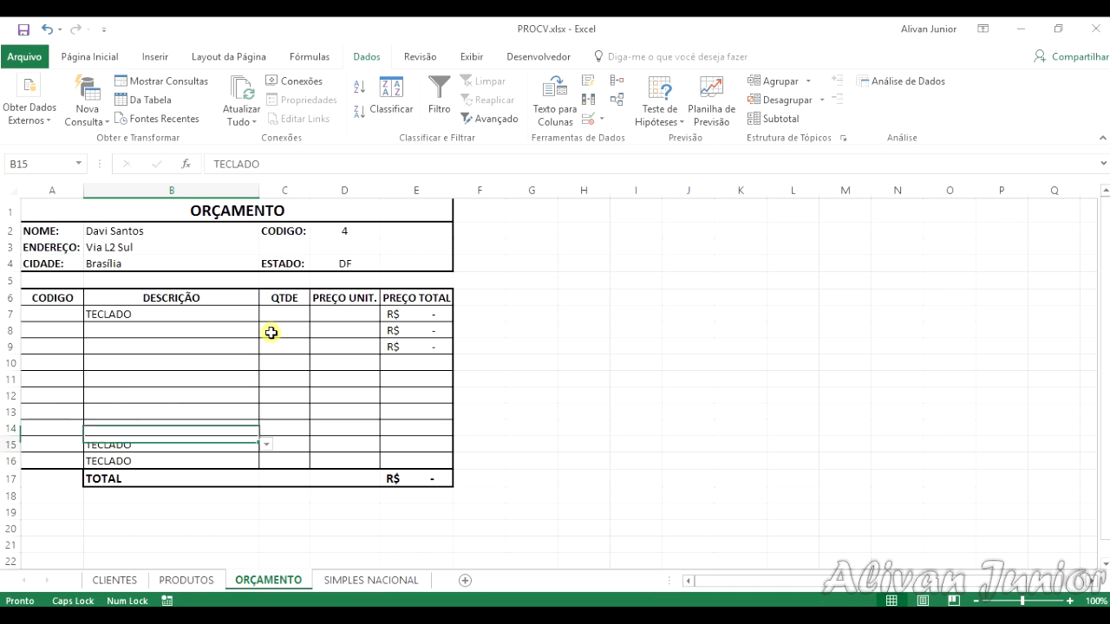
key("Delete")
key("Down")
key("Delete")
key("ctrl+Up")
Step: Check the drop-down list in B8 and the PREÇO TOTAL formulas in E7 to E9
left_click(251, 330)
left_click(266, 330)
left_click(245, 329)
left_click(246, 347)
left_click(292, 315)
left_click(418, 314)
left_click(431, 334)
left_click(433, 347)
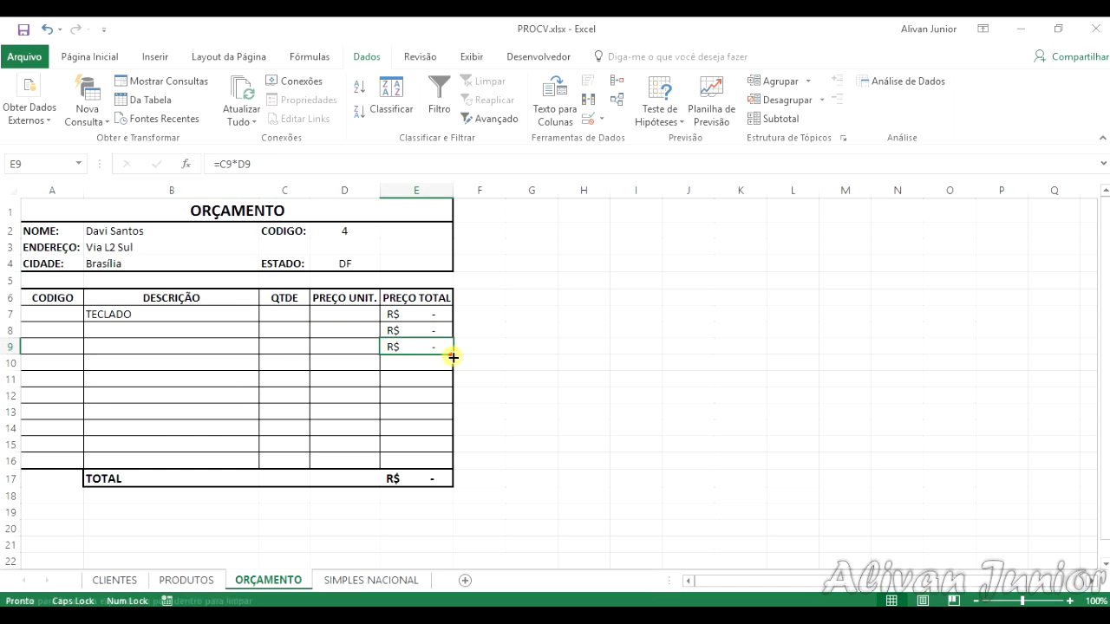
Step: Fill the PREÇO TOTAL formula =C7*D7 from E7 down to E15
left_click(436, 315)
double_click(451, 323)
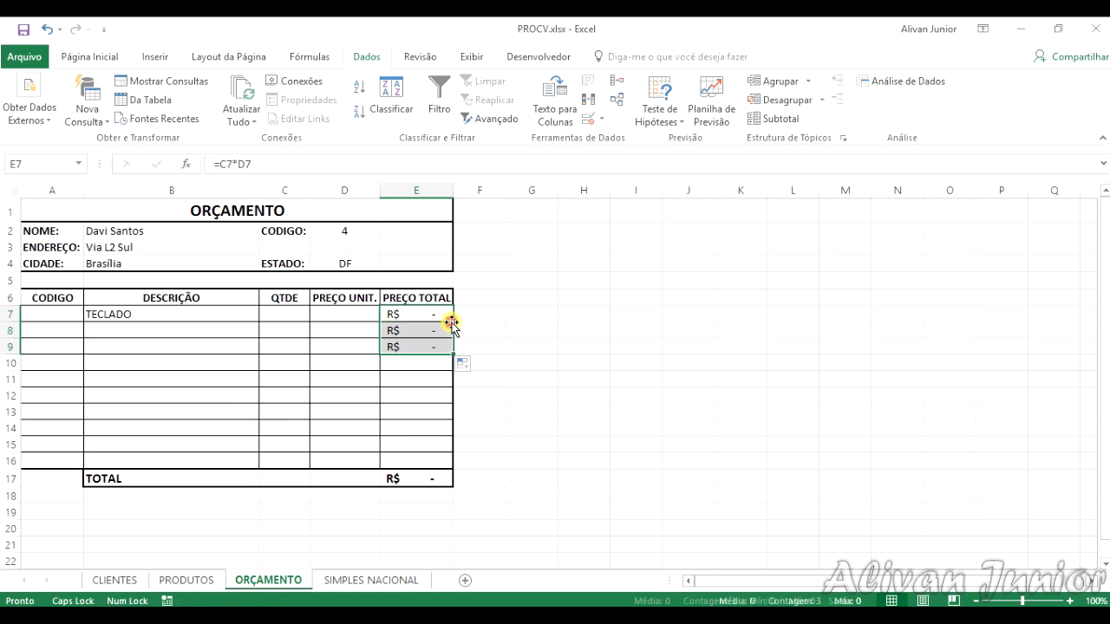
left_click_drag(451, 351, 451, 445)
Step: Copy the formula of E15 and paste only the formula into E16
left_click(421, 446)
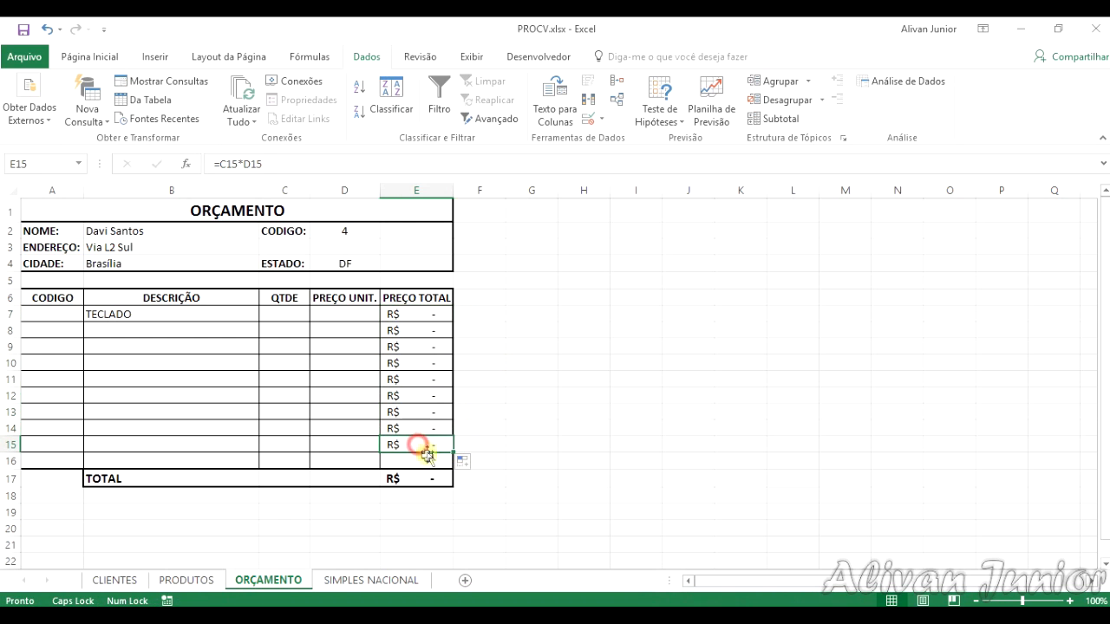
key("ctrl+c")
right_click(422, 461)
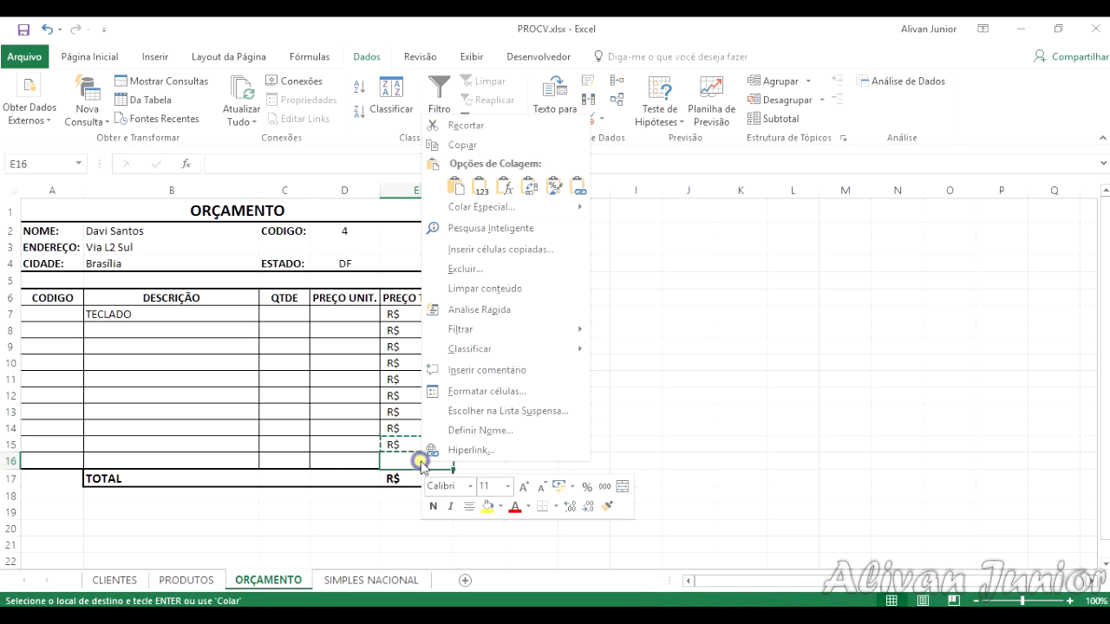
left_click(504, 194)
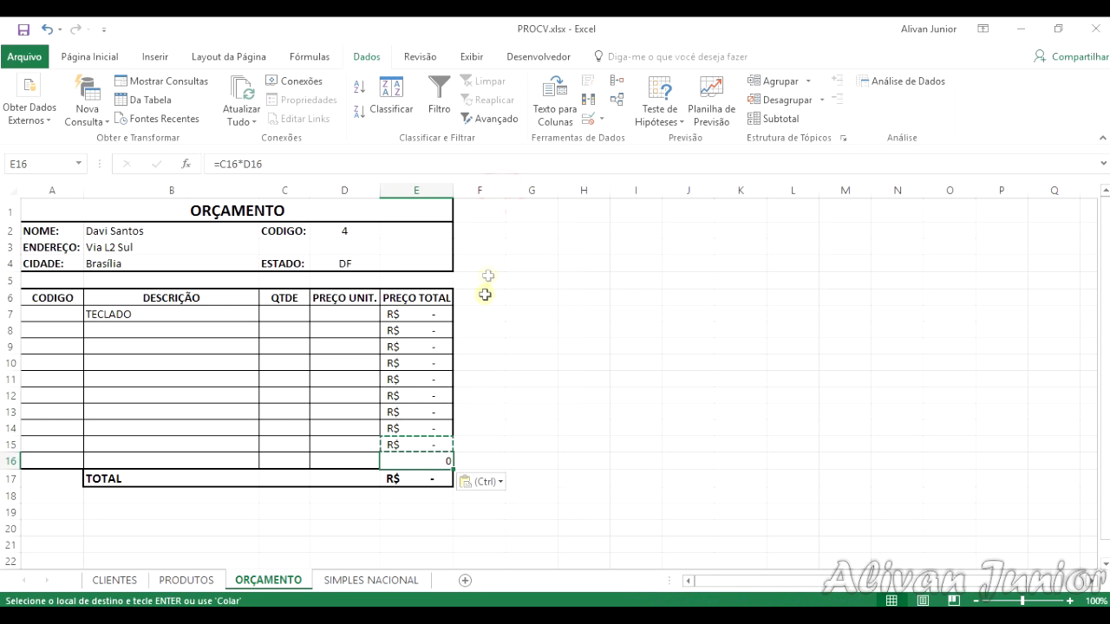
left_click(438, 459)
Step: Copy the formatting of E15 onto E16 with the format painter and check the PREÇO TOTAL column
left_click(448, 440)
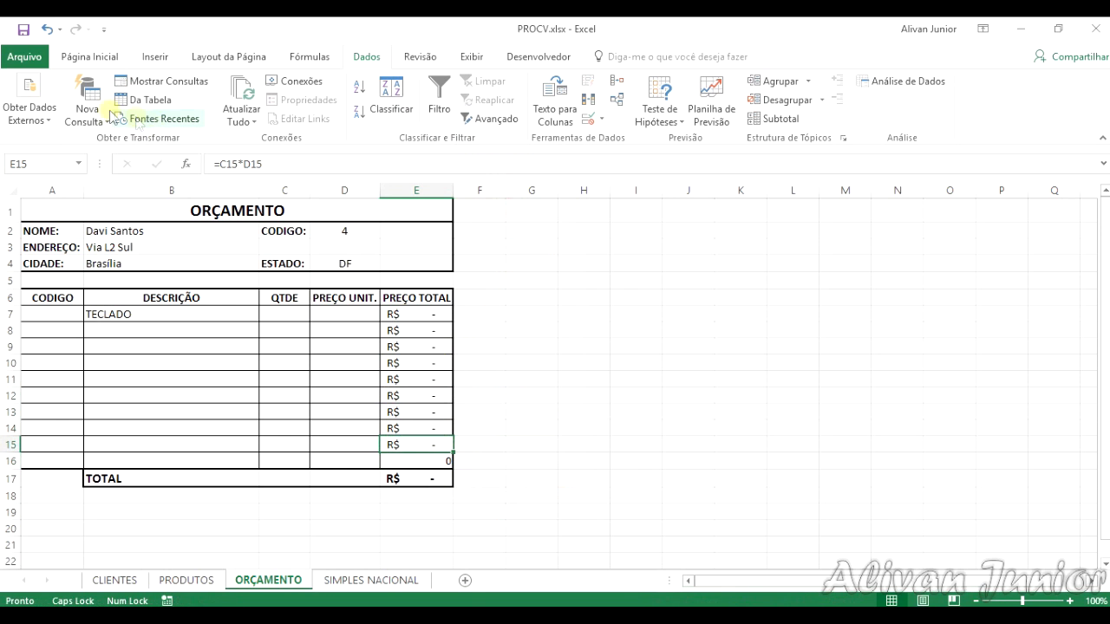
left_click(76, 55)
left_click(56, 116)
mouse_move(409, 444)
left_mouse_down()
mouse_move(451, 453)
mouse_move(446, 462)
left_mouse_up()
left_click(424, 478)
left_click(424, 440)
left_click(416, 364)
Step: Enter a quantity of 1 for TECLADO in the QTDE cell C7
left_click(220, 318)
left_click(287, 315)
type("1")
key("Tab")
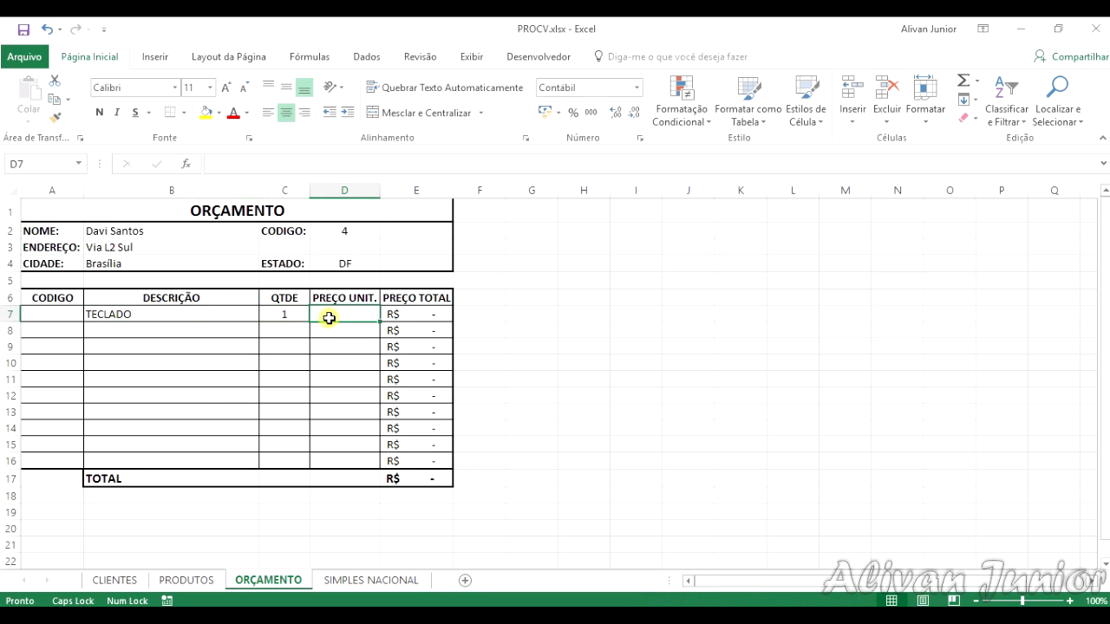
Step: Enter =PROCV(B7;PRODUTOS;3;FALSO) in the CODIGO cell A7 and check the code against the PRODUTOS sheet
left_click(47, 313)
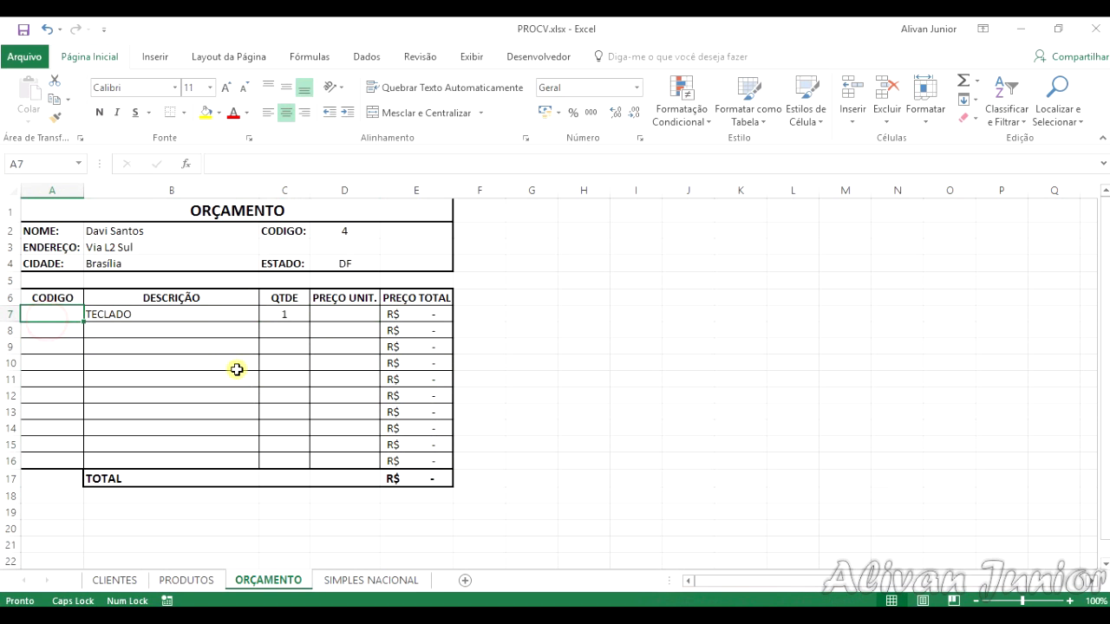
type("=PROV")
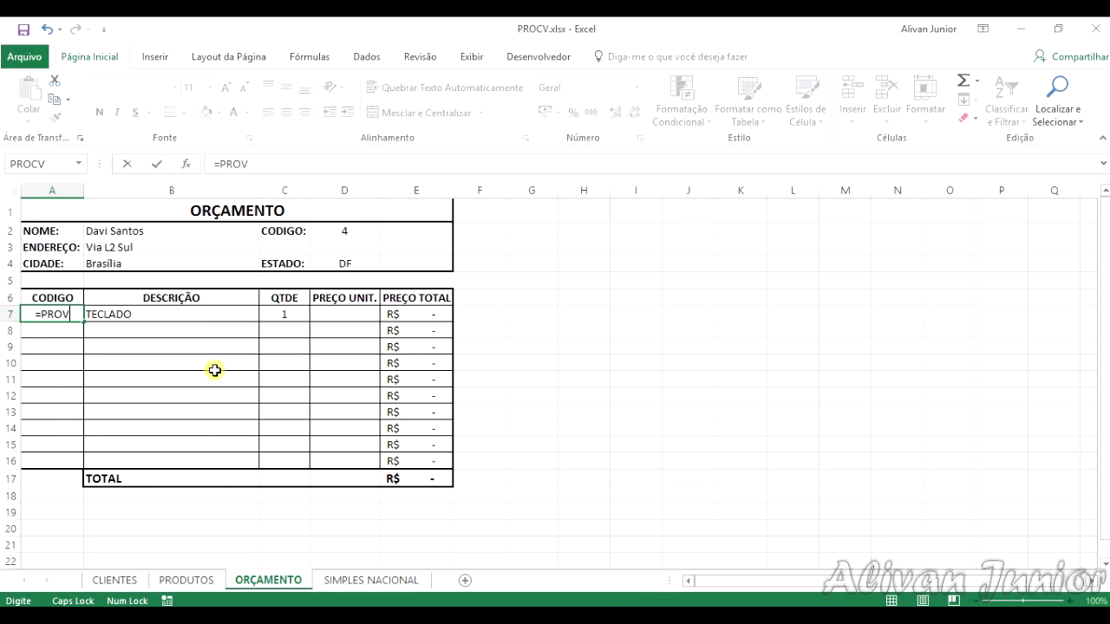
key("BackSpace")
type("CV(")
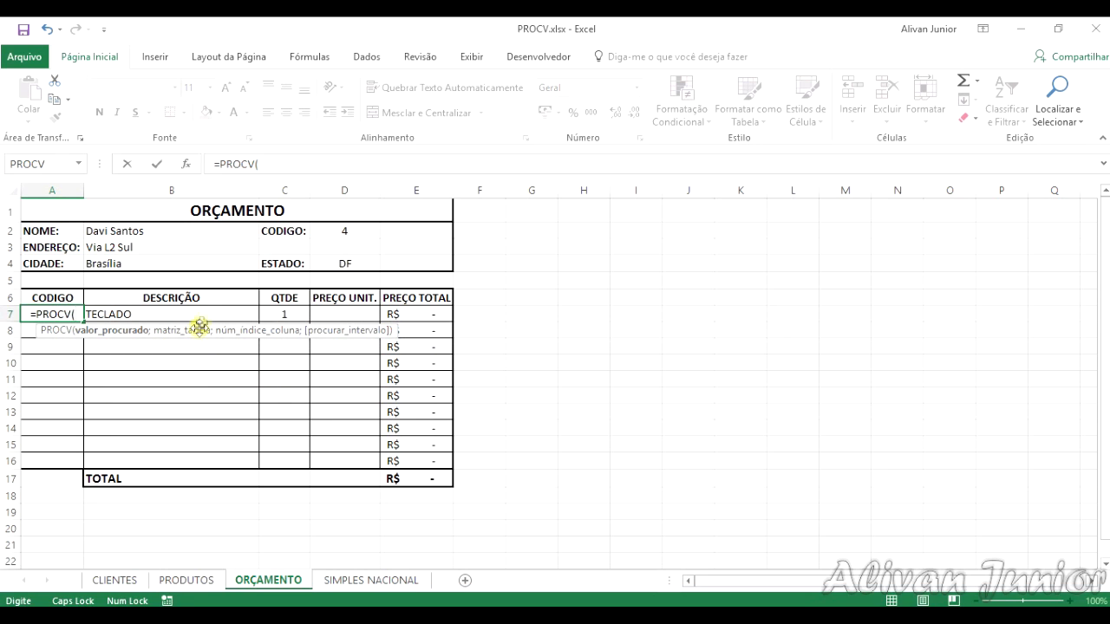
left_click(208, 311)
type(";")
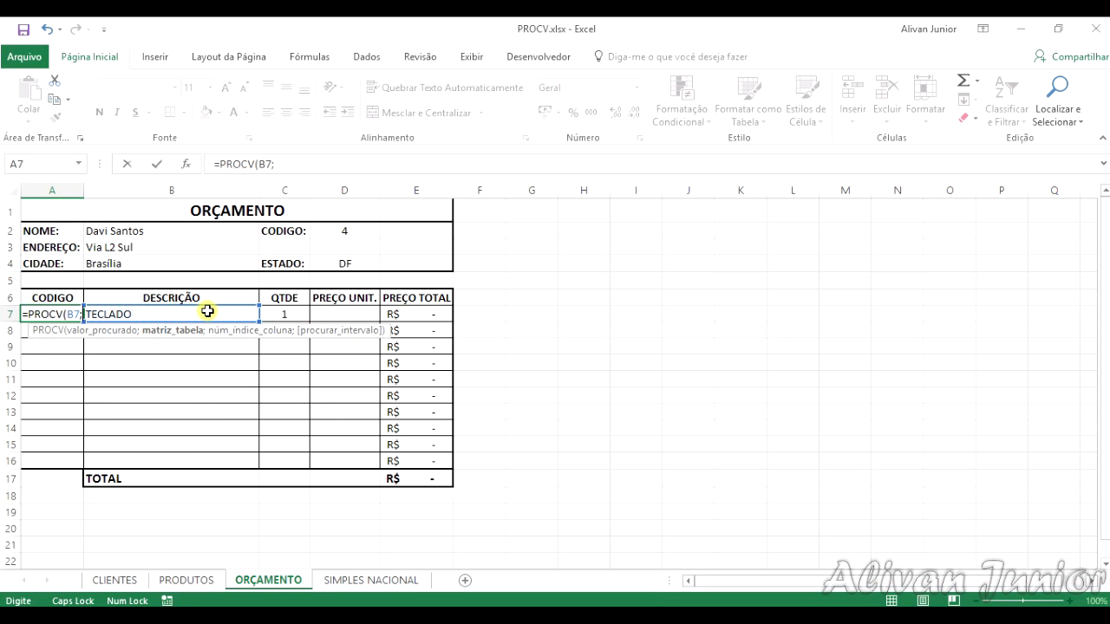
type("PRODU")
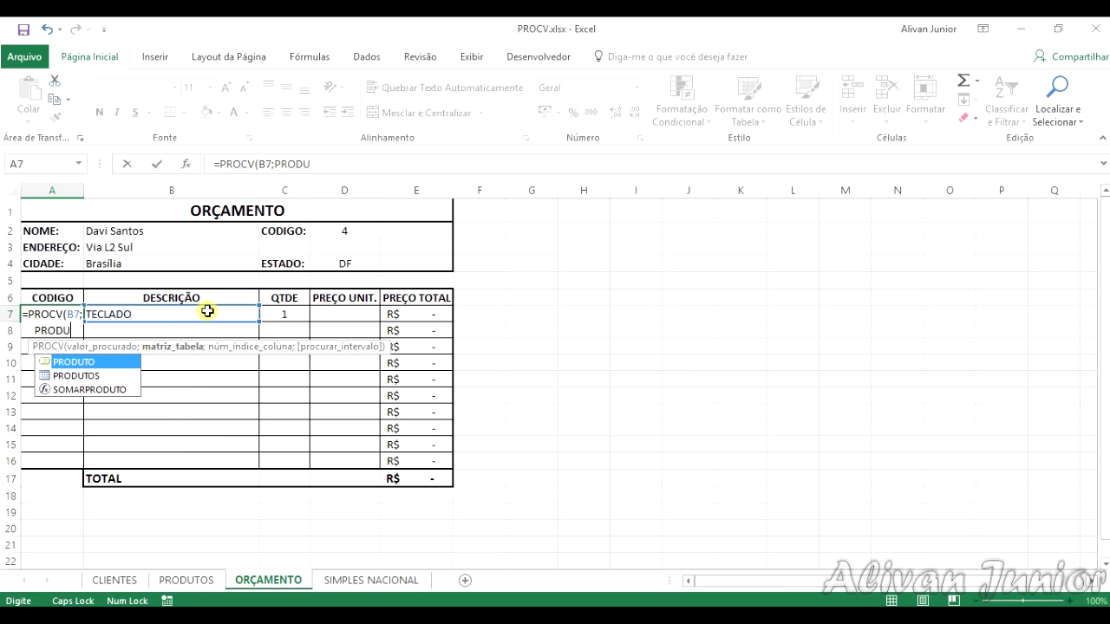
type("TOS")
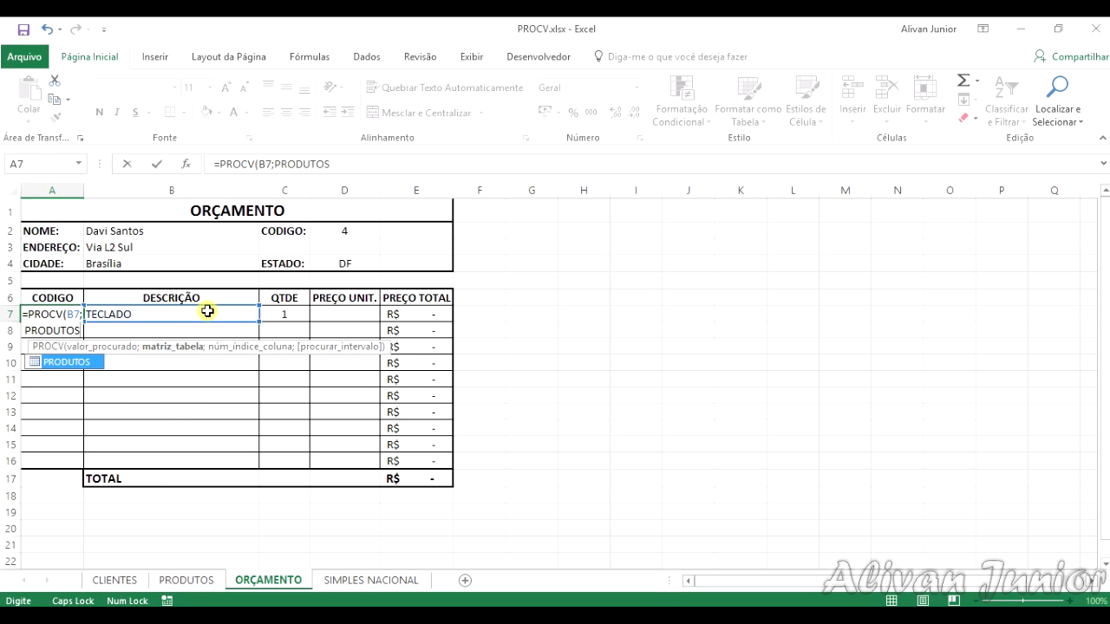
type(";")
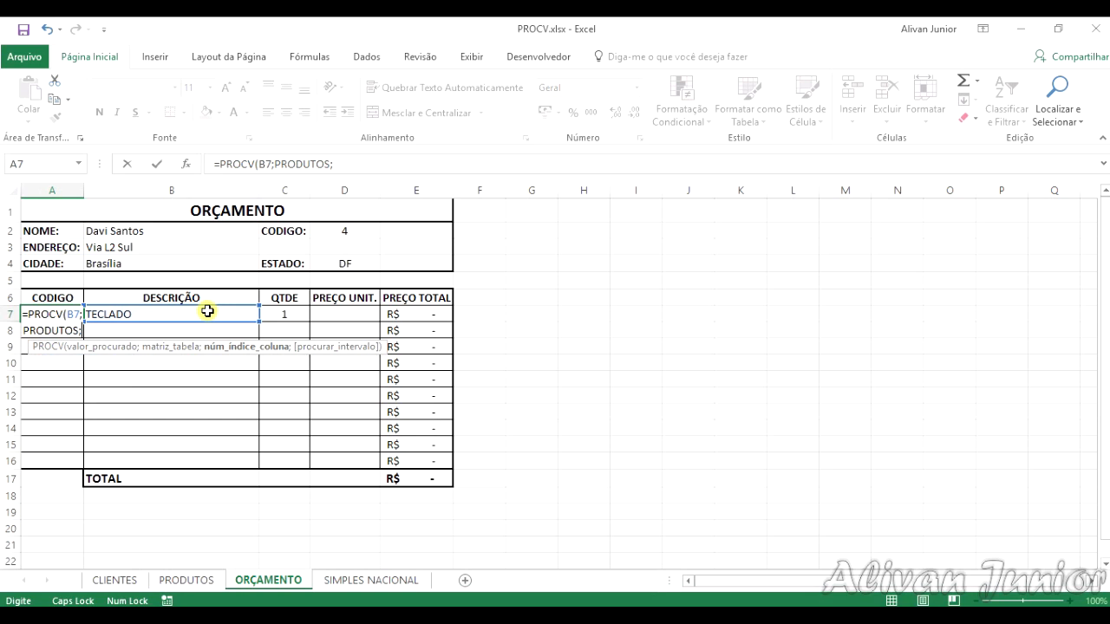
type("3")
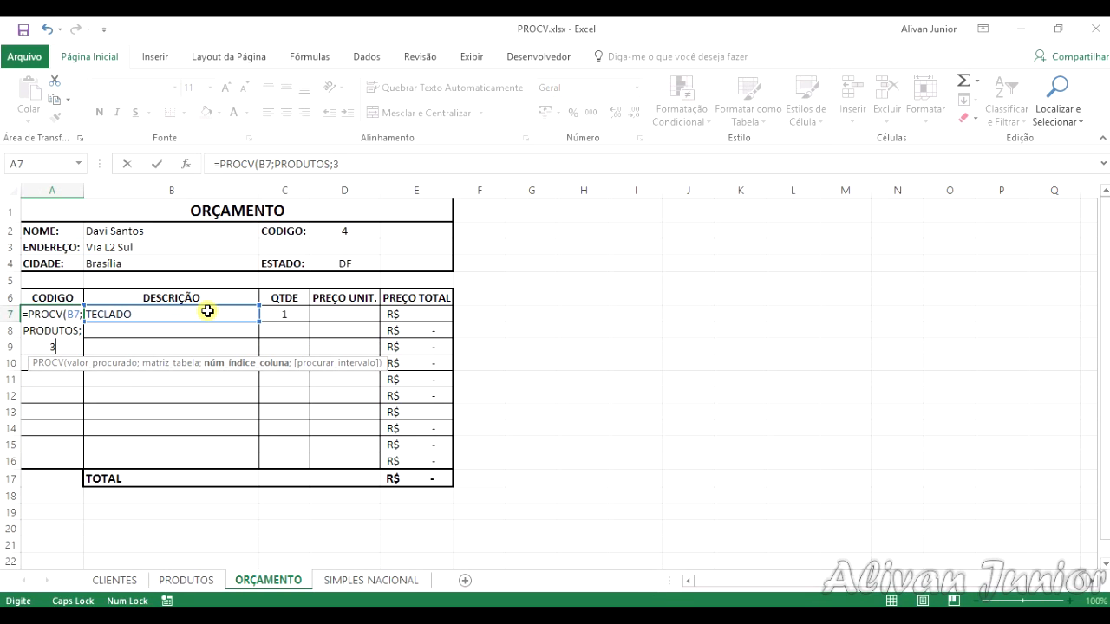
type(";FALSO")
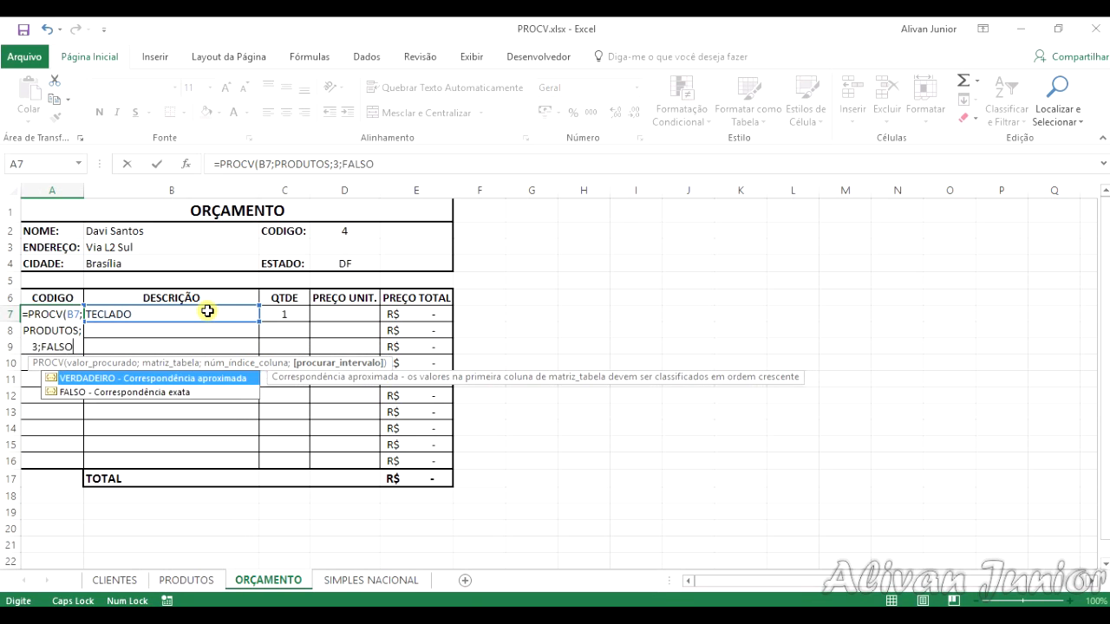
type(")")
key("Return")
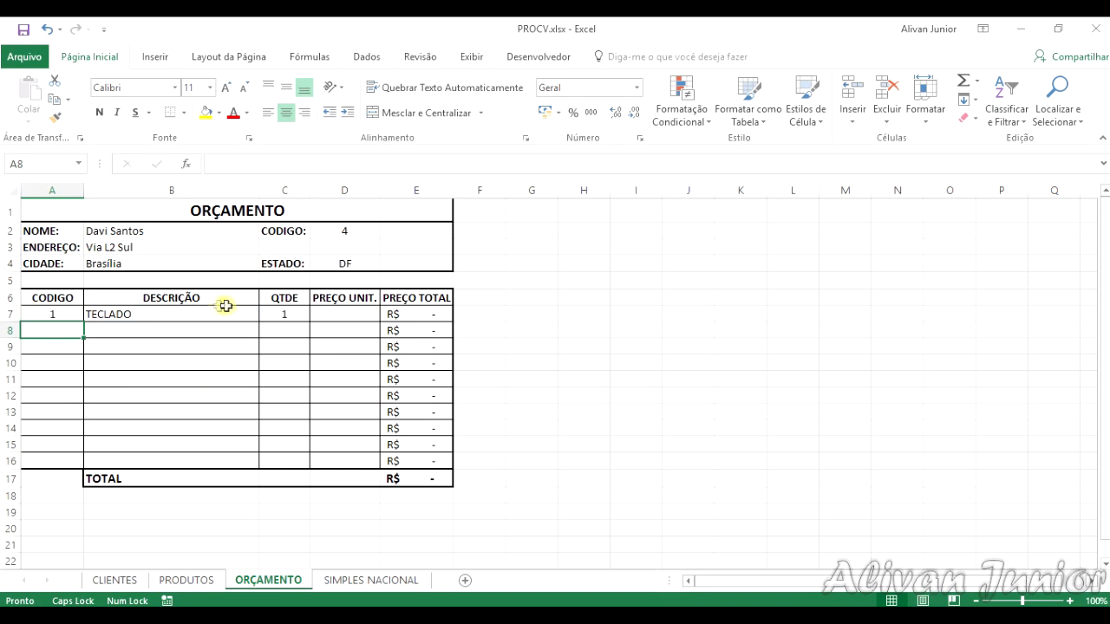
left_click(188, 580)
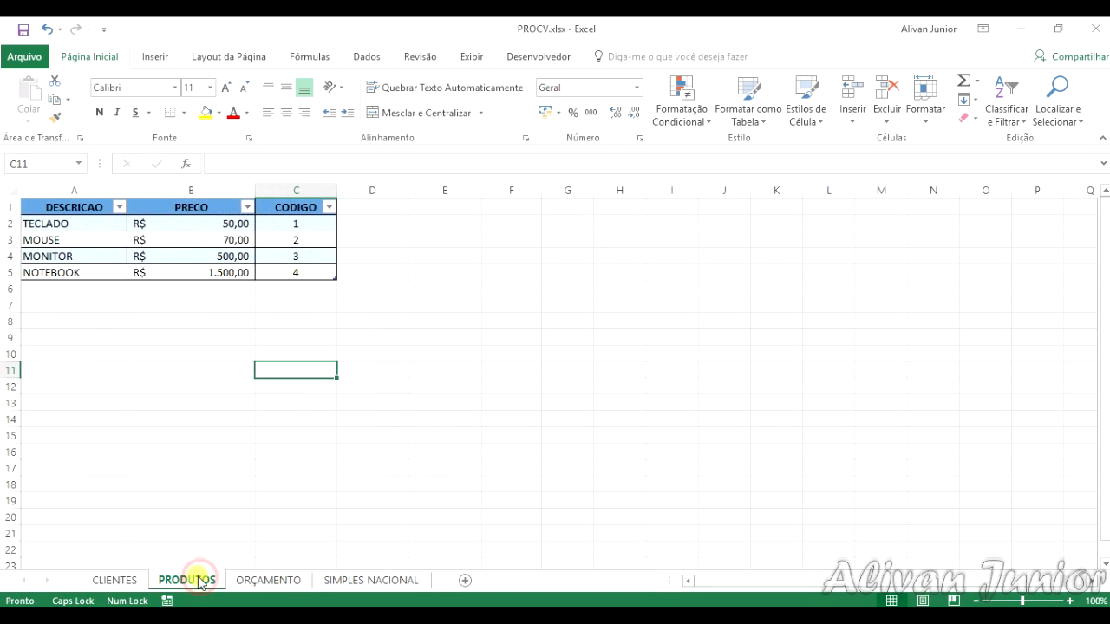
left_click(278, 581)
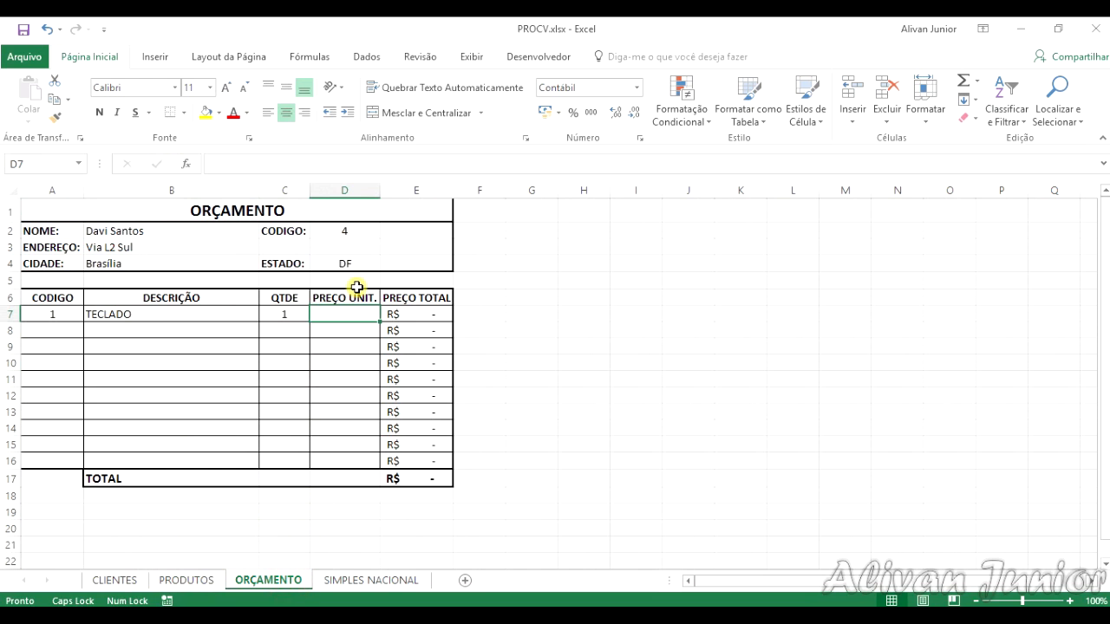
Step: Enter =PROCV(B7;PRODUTOS;2;FALSO) in the PREÇO UNIT. cell D7
type("=PROC")
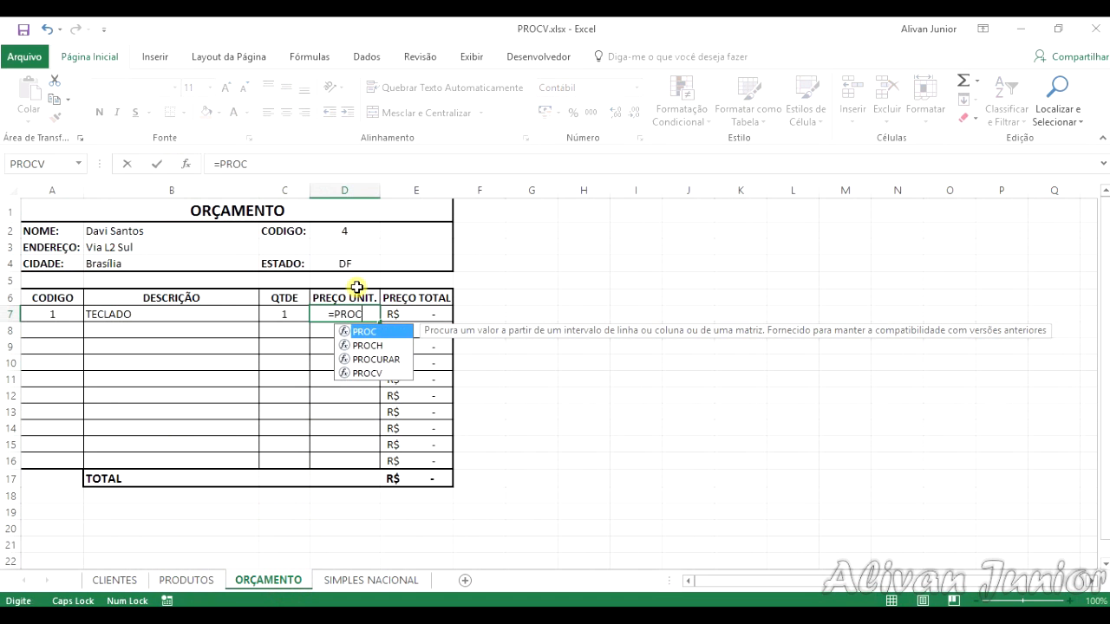
type("V(")
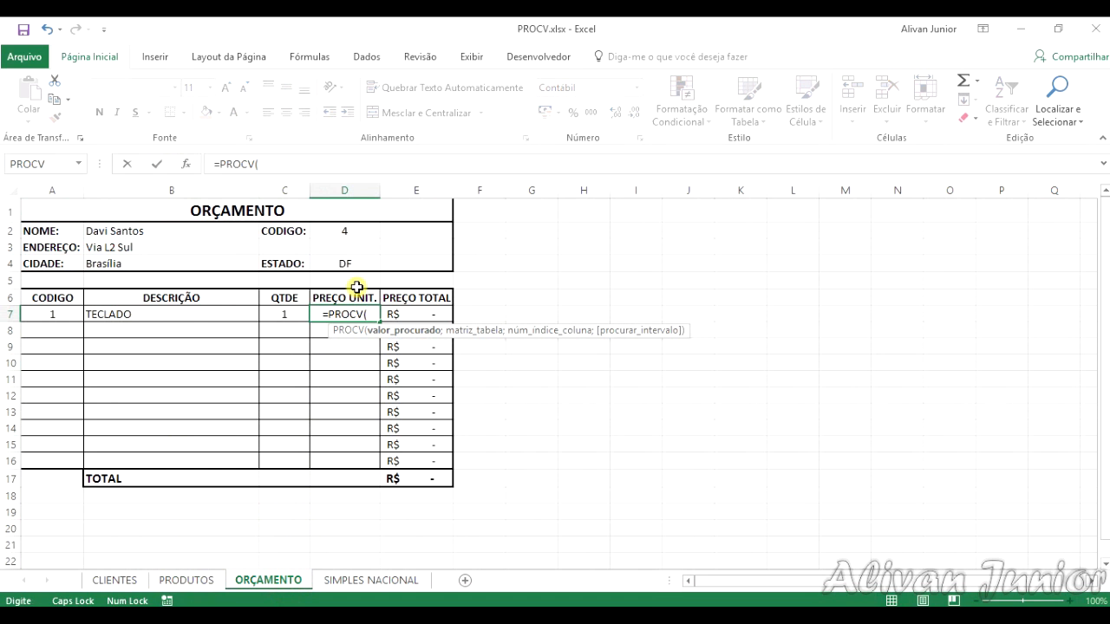
left_click(191, 319)
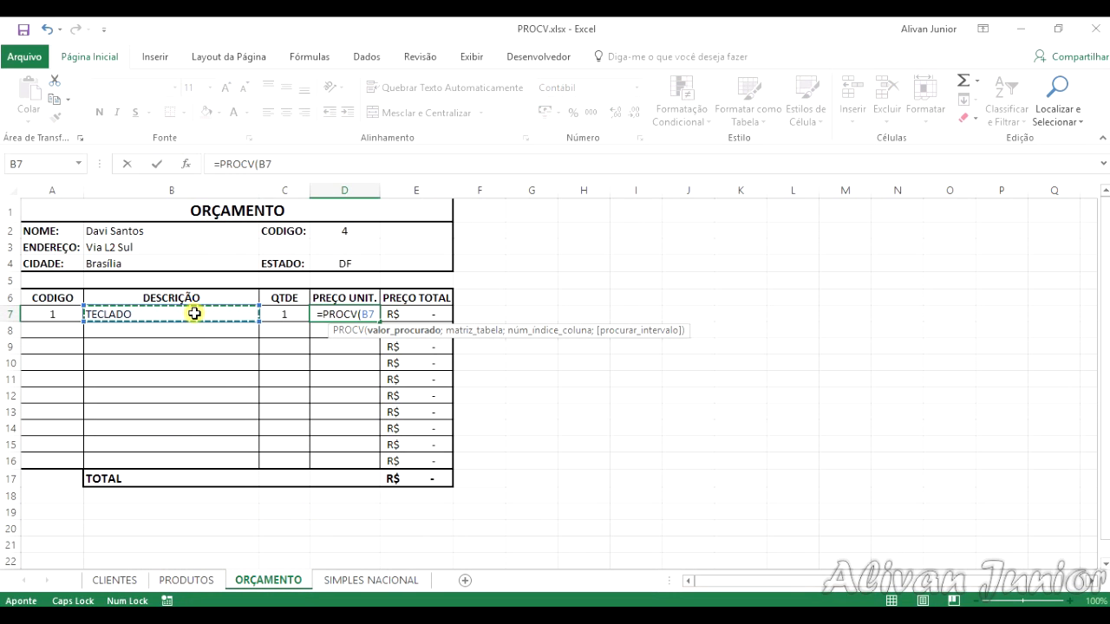
type(";")
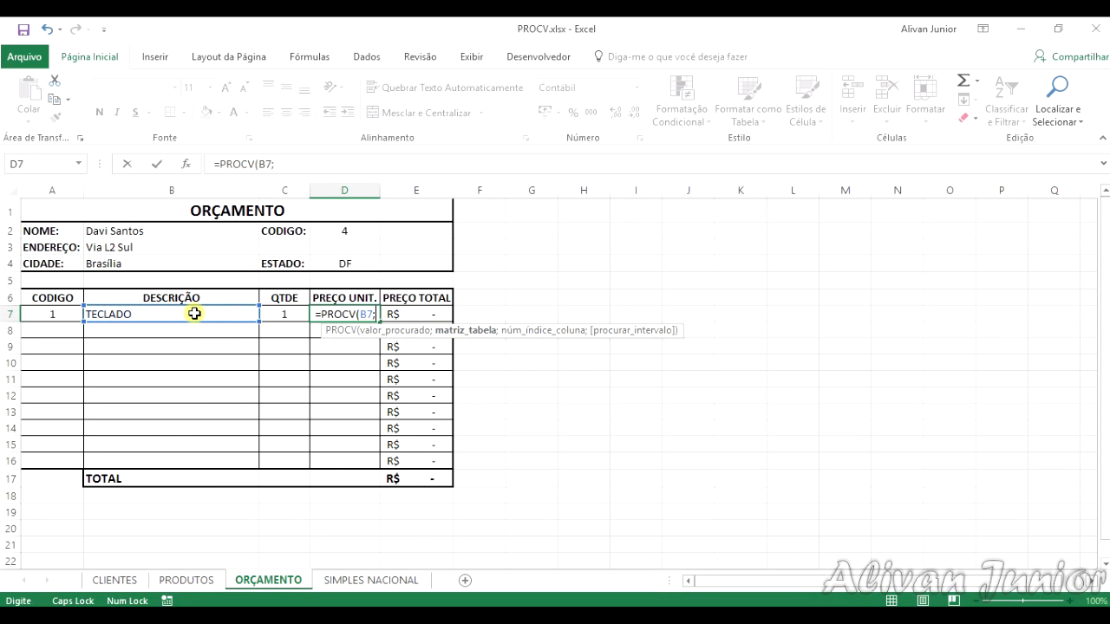
type("P")
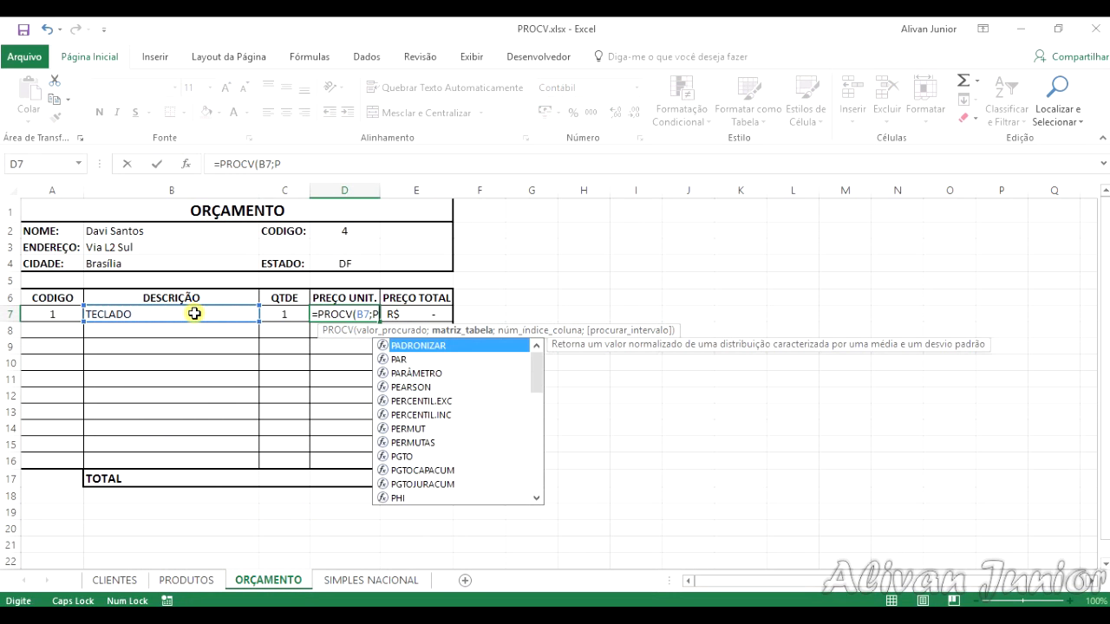
type("RODUTOS")
key("BackSpace")
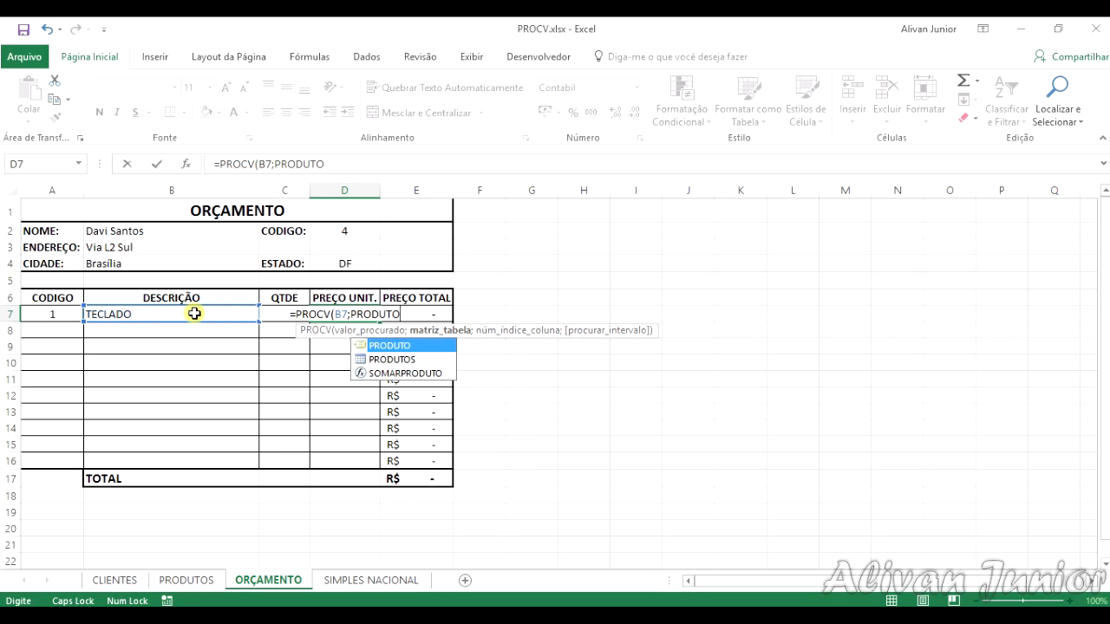
left_click(360, 358)
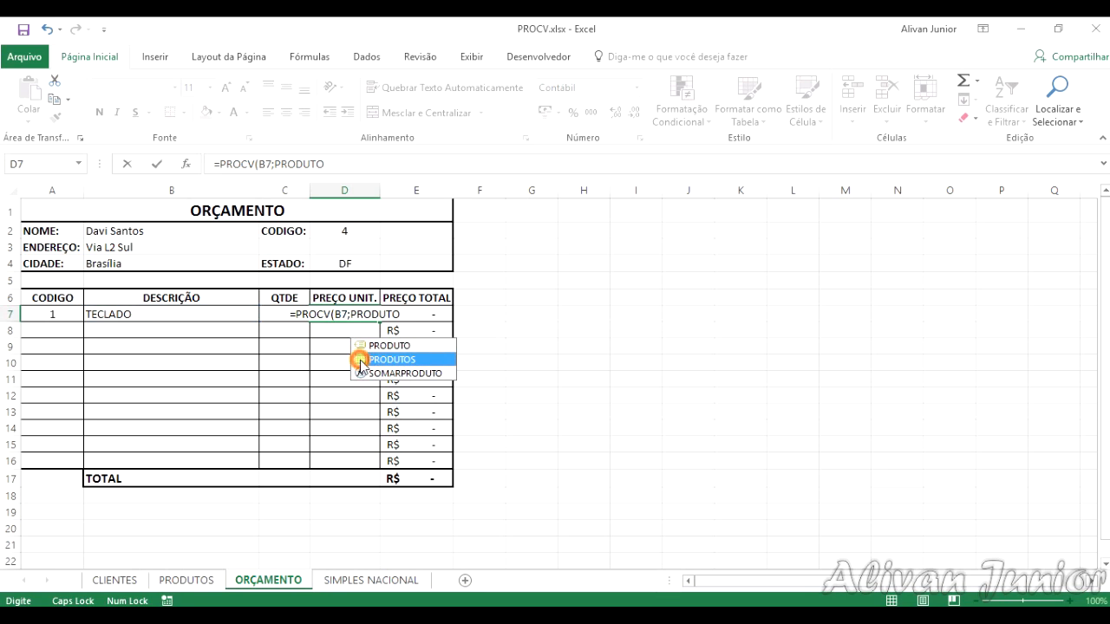
double_click(361, 359)
type(";")
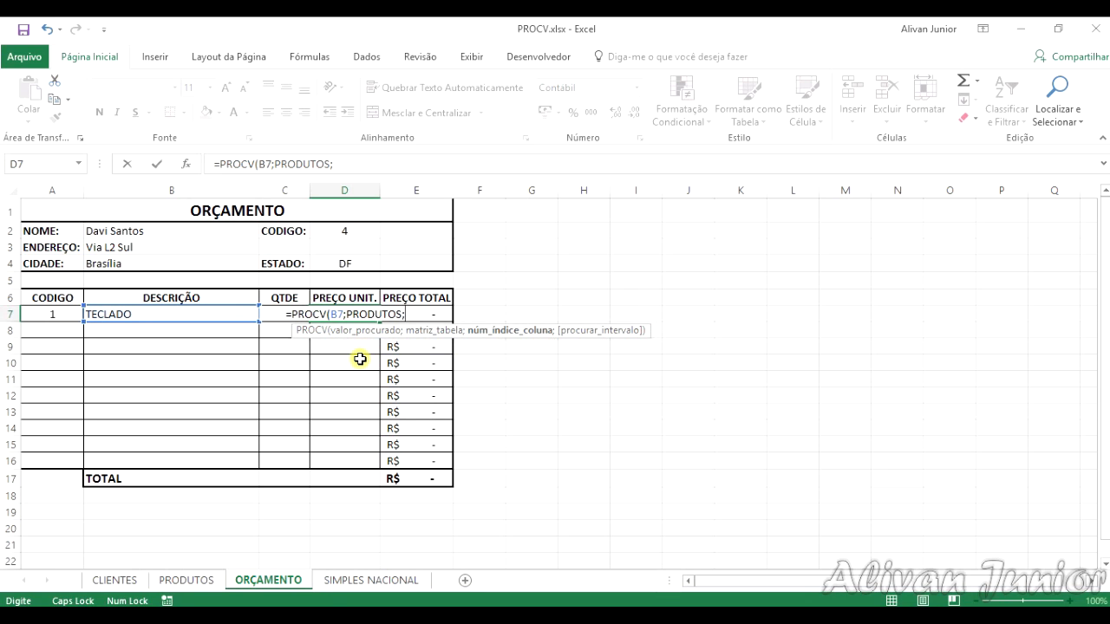
type("2;FA")
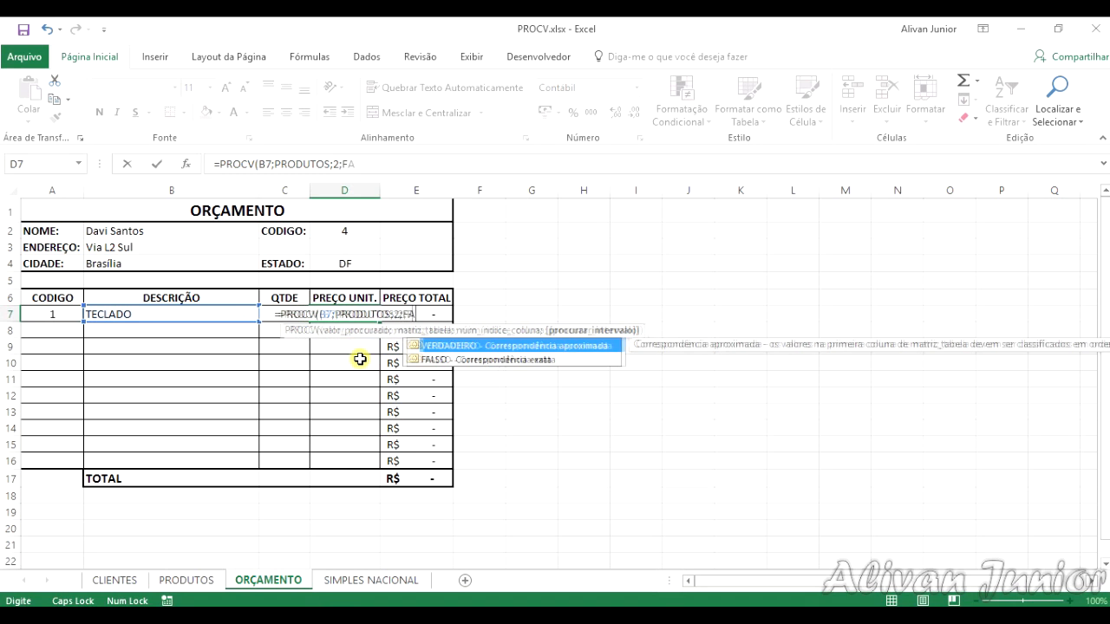
type("LSO)")
key("Return")
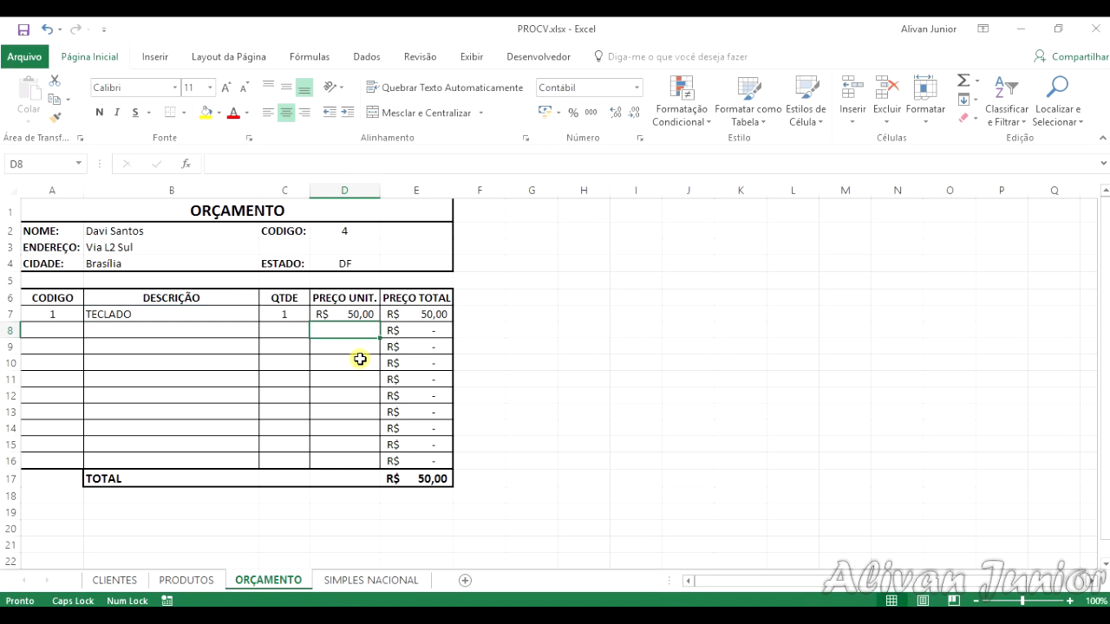
Step: Fill the CODIGO formula from A7 down to A16
left_click(83, 314)
left_click_drag(83, 321, 87, 462)
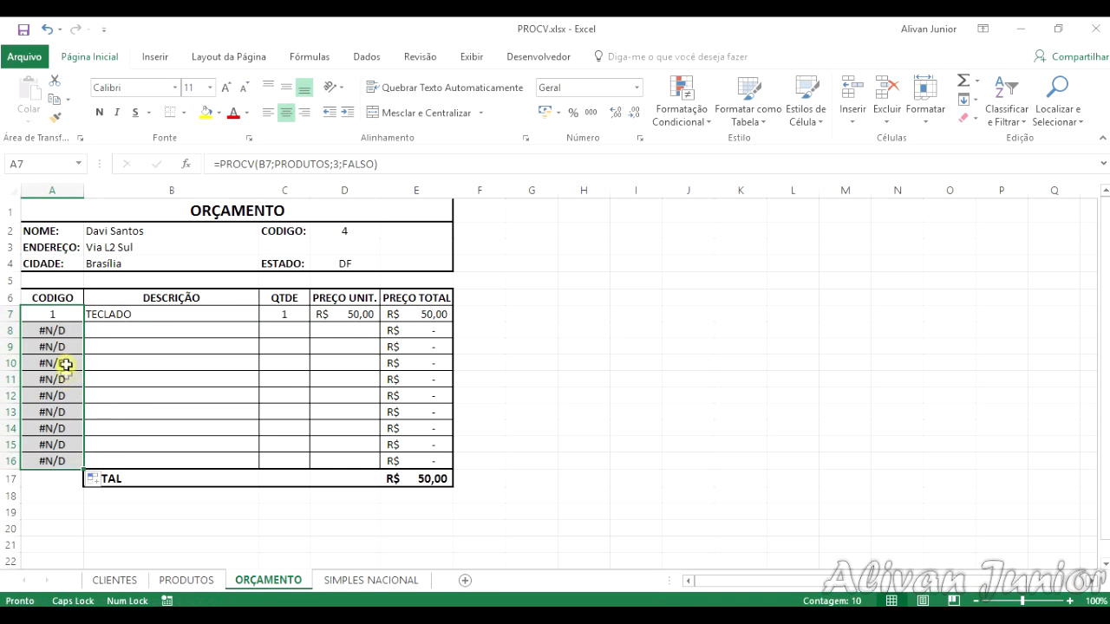
left_click(66, 330)
Step: Test the code lookup by switching the B8 product between MOUSE and TECLADO
left_click(153, 328)
left_click(265, 330)
left_click(166, 355)
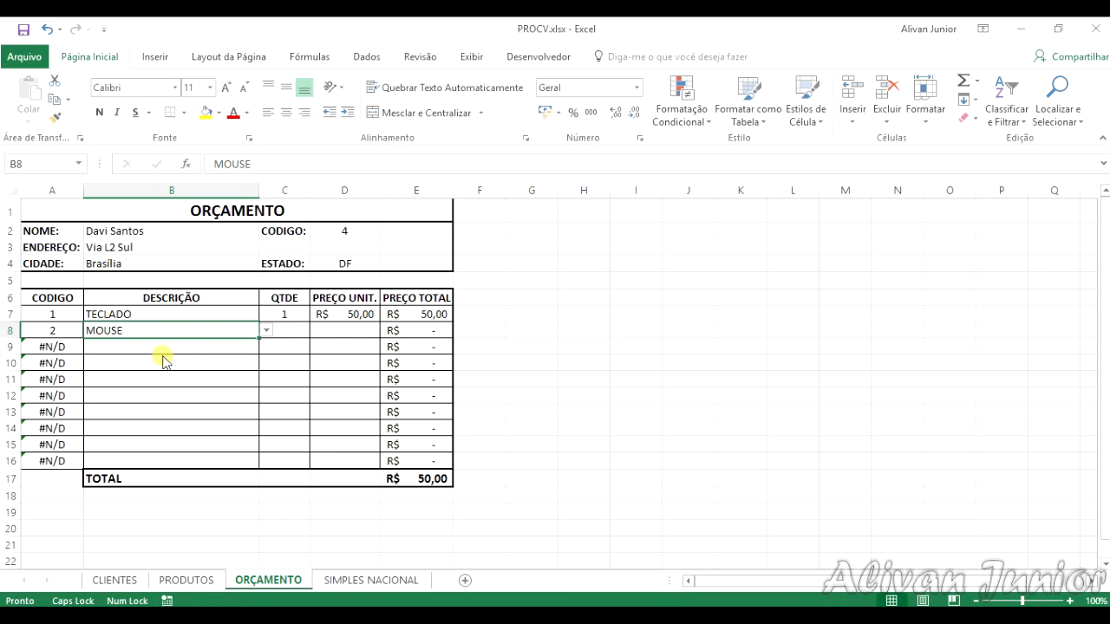
left_click(266, 330)
left_click(193, 352)
left_click(267, 328)
left_click(178, 345)
Step: Choose MOUSE from the product list in the DESCRIÇÃO cell B8
left_click(270, 333)
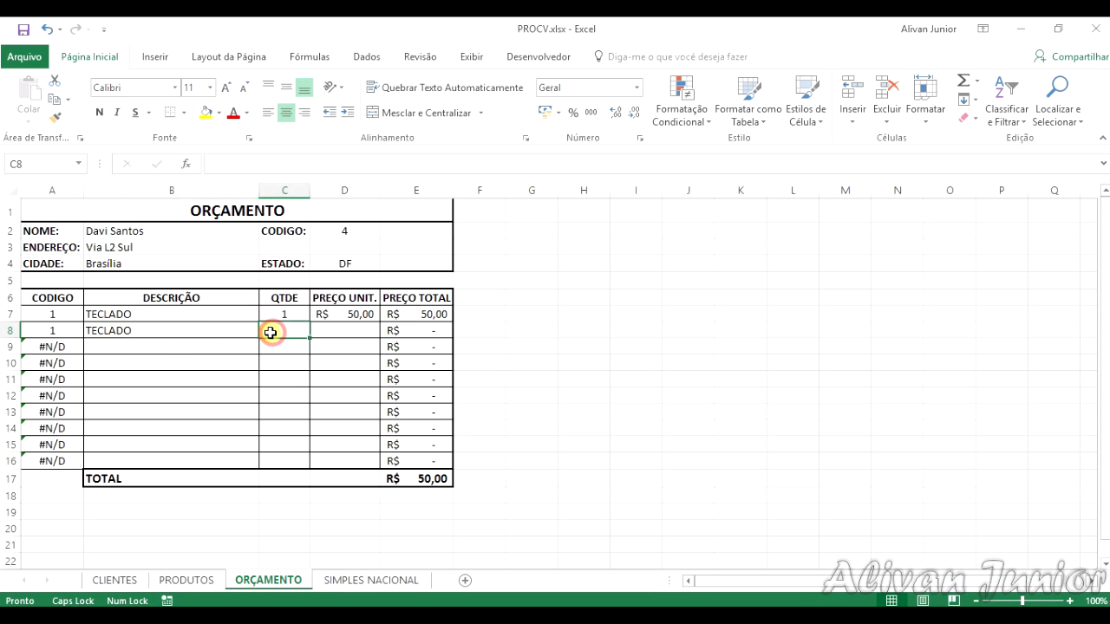
left_click(210, 339)
left_click(274, 333)
left_click(240, 330)
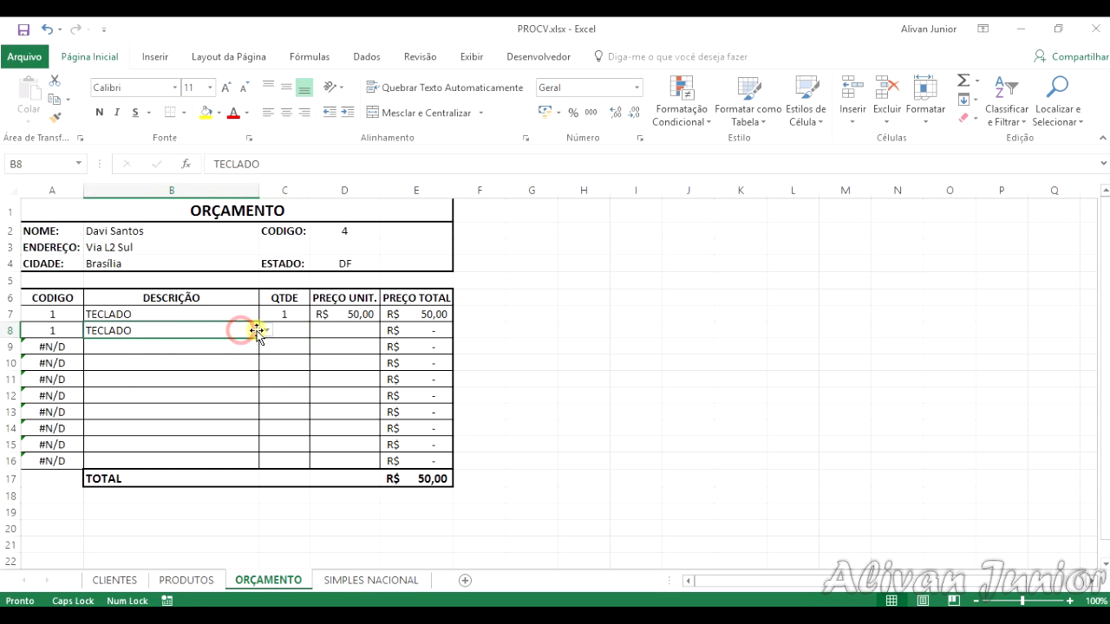
left_click(266, 331)
left_click(219, 355)
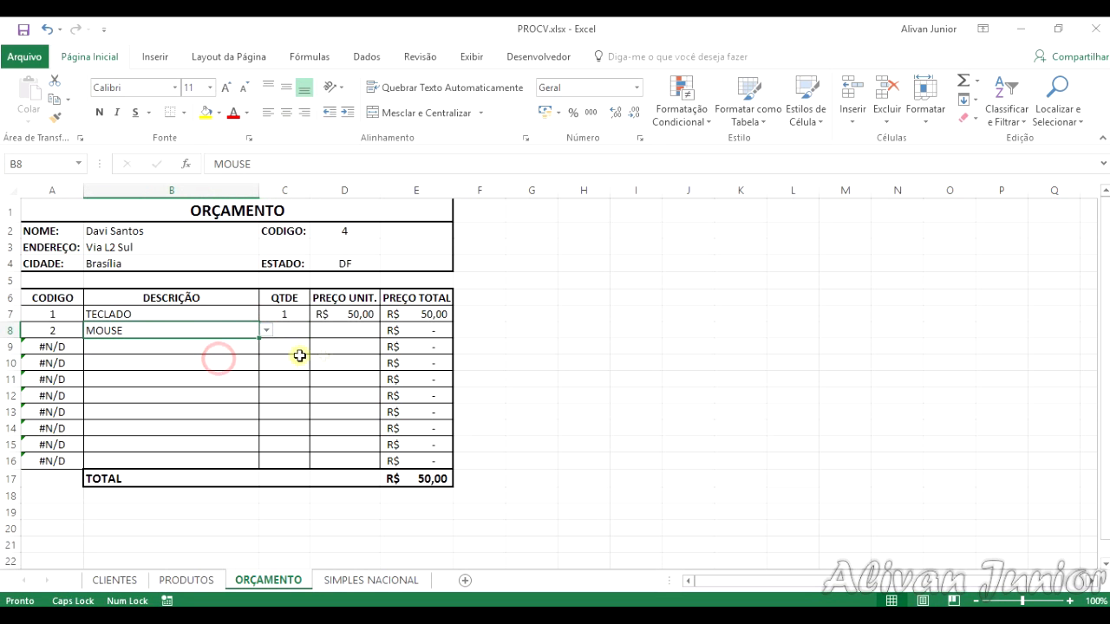
Step: Fill the PREÇO UNIT. formula from D7 down to D16
left_click(357, 316)
left_click_drag(378, 323, 375, 463)
left_click(346, 411)
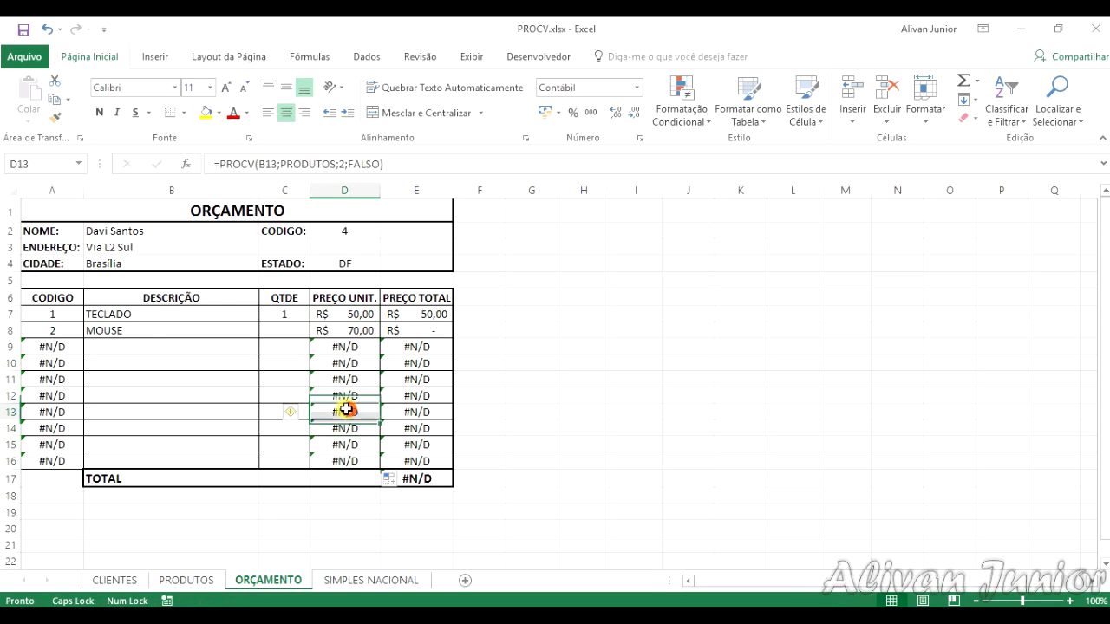
Step: Enter a quantity of 2 for MOUSE in C8 and check the TOTAL formula in E17
left_click(285, 327)
type("2")
key("Return")
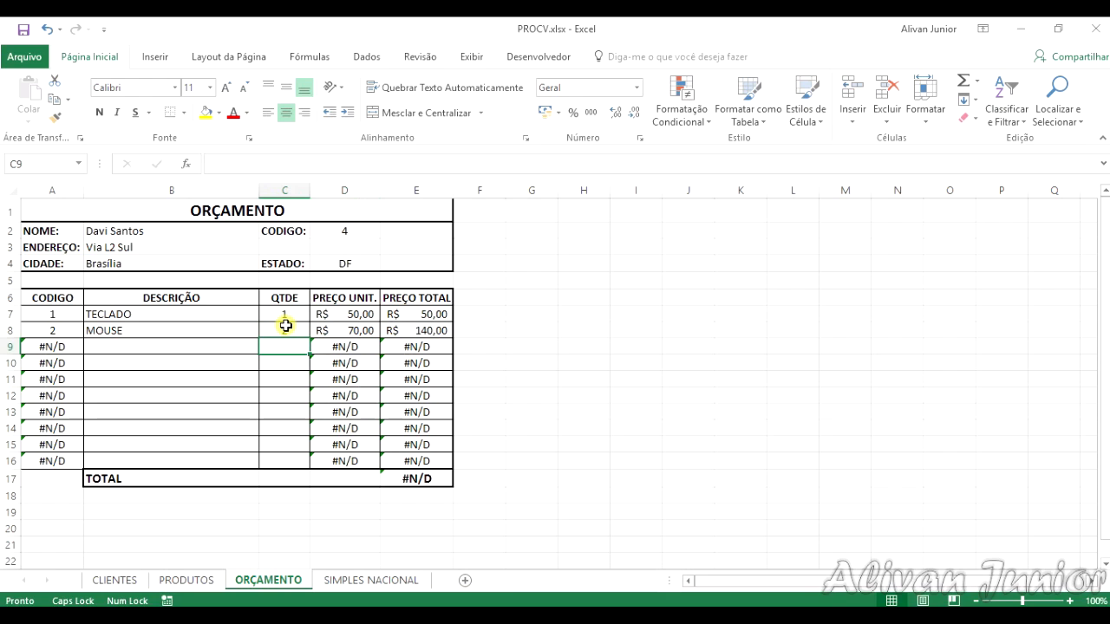
left_click(418, 478)
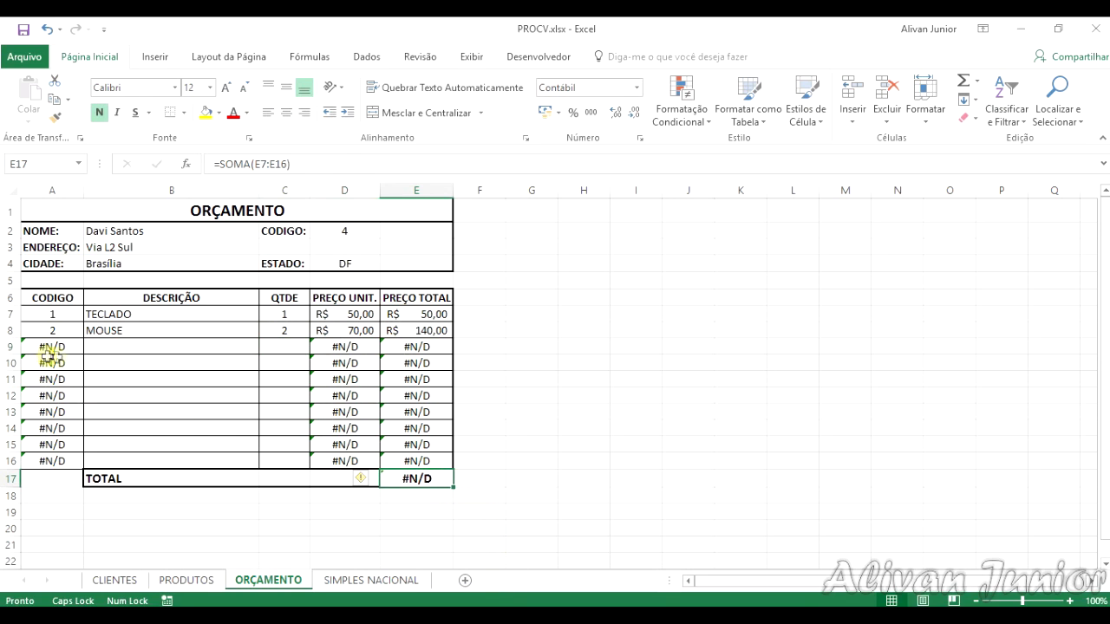
Step: Choose MOUSE from the product list in B9 and give it a quantity of 1 in C9
left_click(178, 349)
left_click(265, 347)
left_click(208, 373)
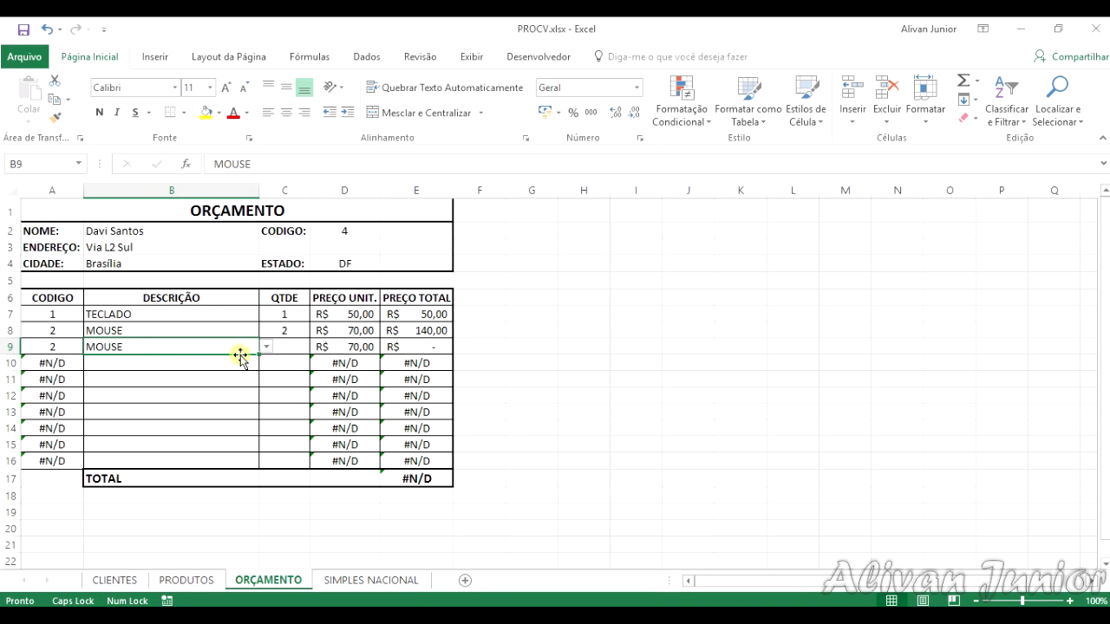
left_click(300, 347)
type("1")
key("Return")
Step: Enter a quantity of 2 in C10 and 1 in each of the cells C11 to C16
type("2")
key("Return")
type("1")
key("Return")
type("1")
key("Return")
type("1")
key("Return")
type("1")
key("Return")
type("1")
key("Return")
type("1")
key("Return")
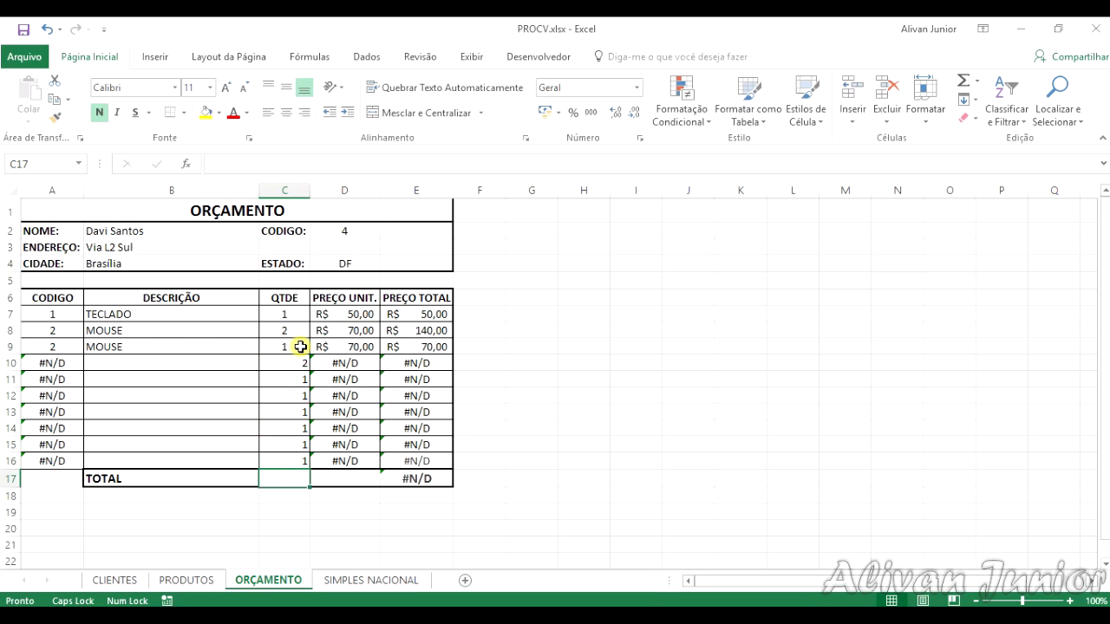
Step: Center the QTDE values in C7:C16 horizontally
left_click_drag(292, 313, 295, 460)
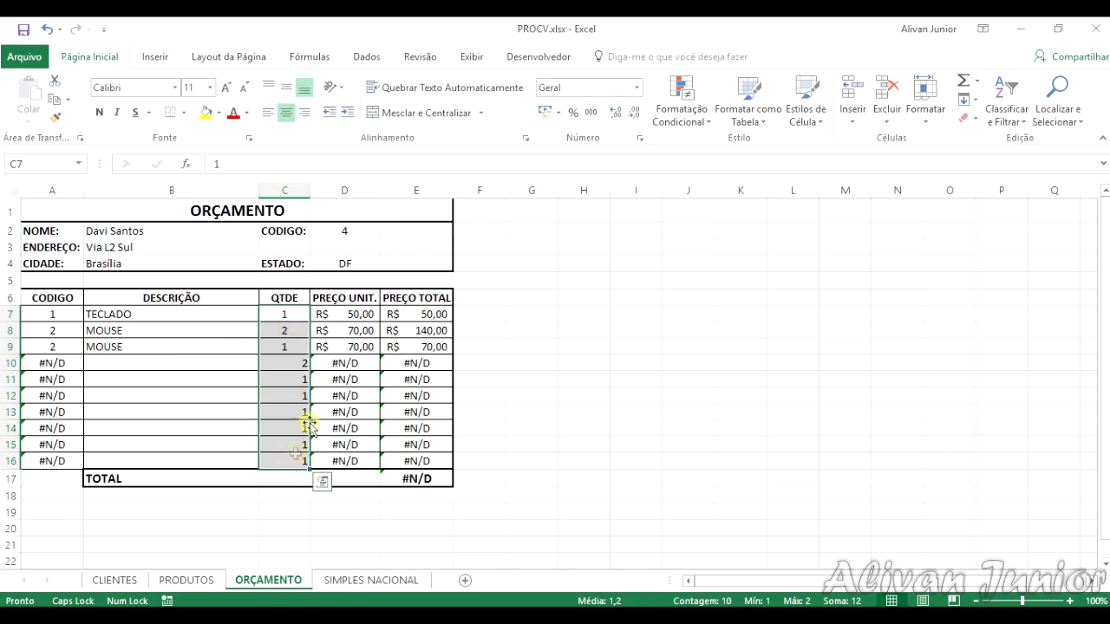
left_click(268, 113)
left_click(286, 112)
left_click(295, 444)
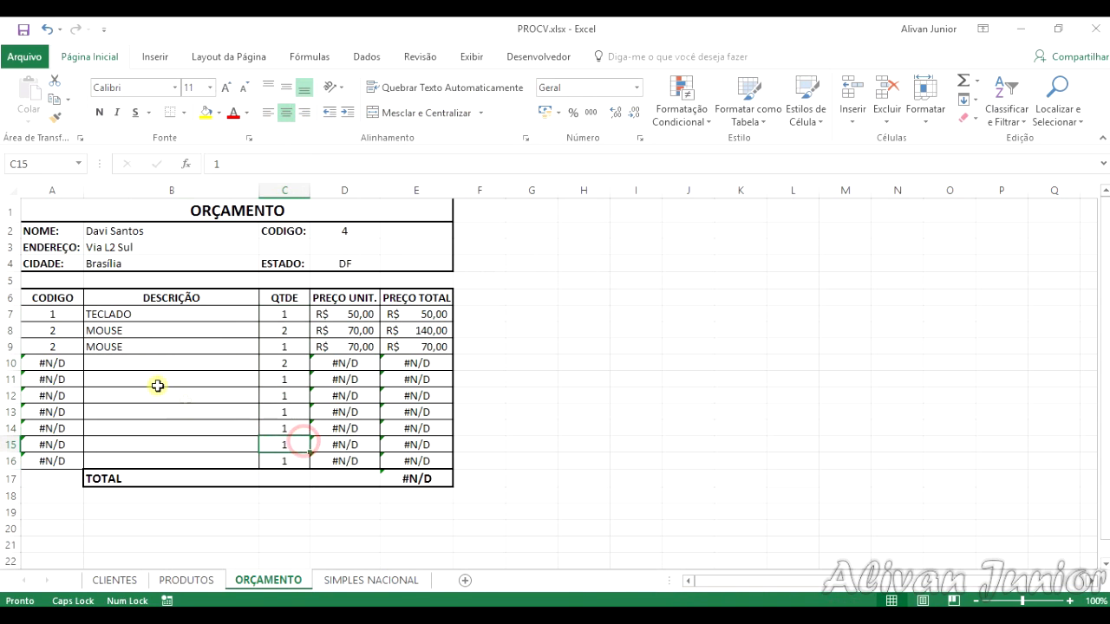
Step: Choose MONITOR from the product list in B10 and NOTEBOOK in B11
left_click(117, 362)
left_click(266, 363)
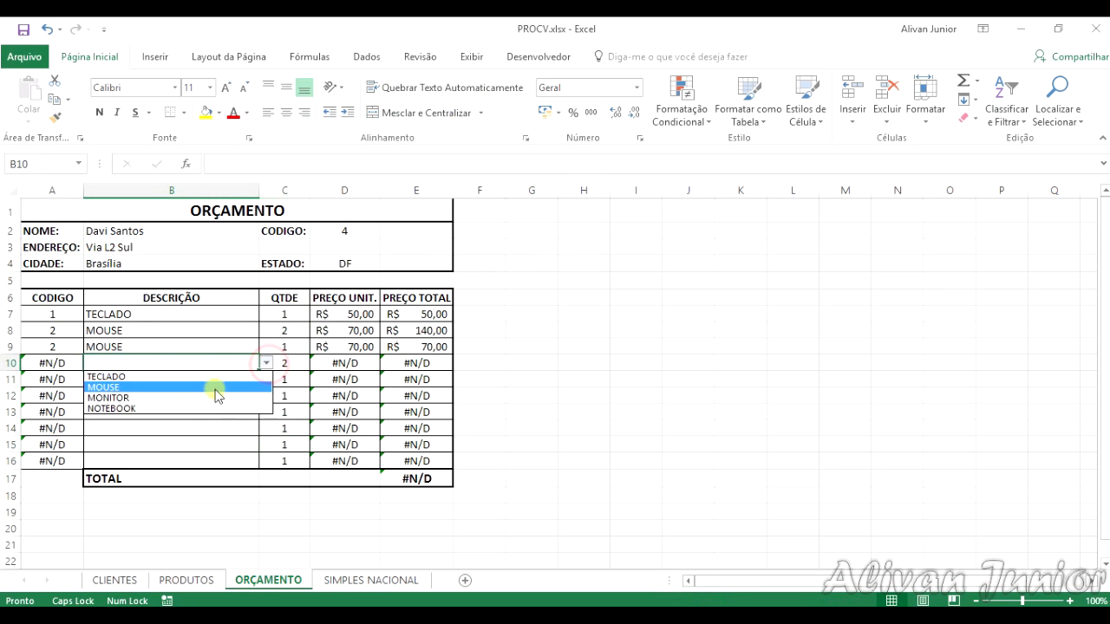
left_click(197, 398)
left_click(170, 379)
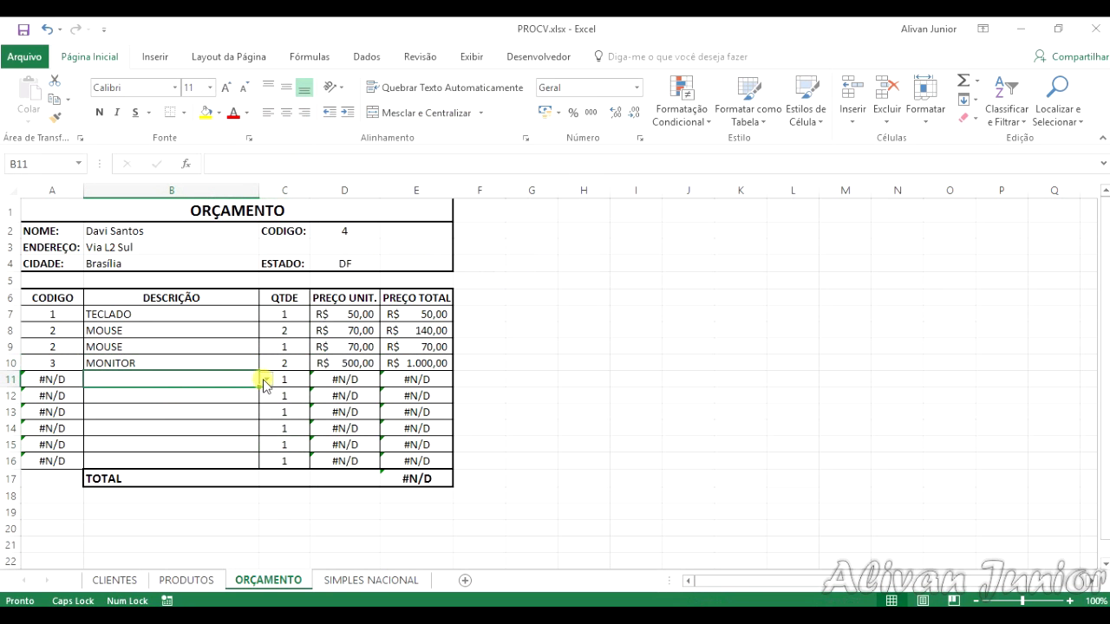
left_click(267, 379)
left_click(148, 424)
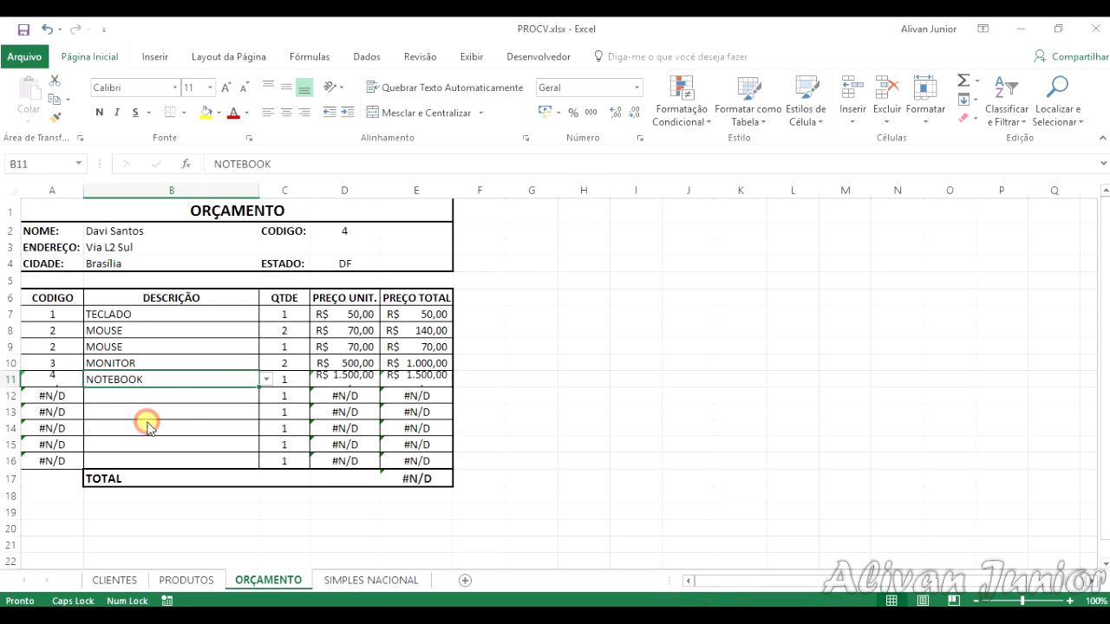
Step: Choose MOUSE from the product list in both B12 and B13
left_click(238, 409)
left_click(240, 396)
left_click(266, 395)
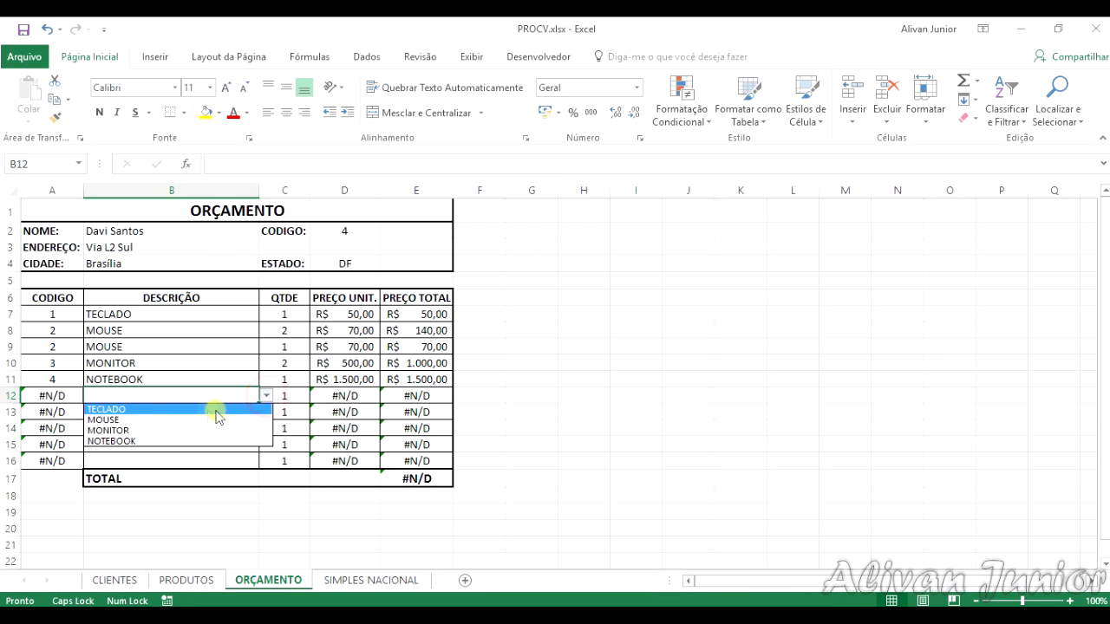
left_click(171, 420)
left_click(198, 413)
left_click(266, 412)
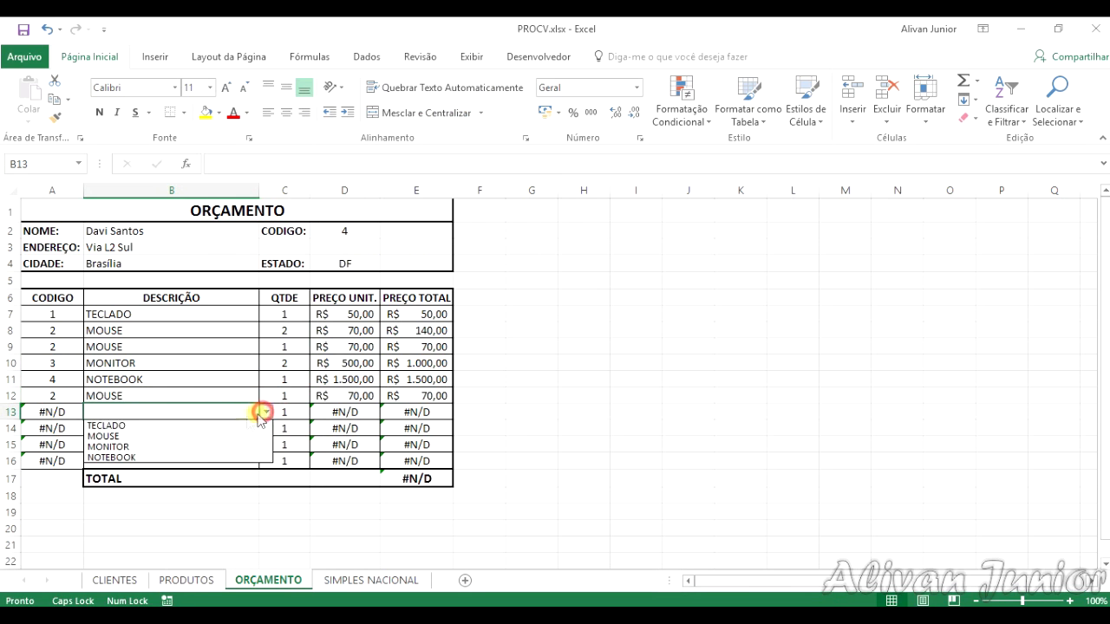
left_click(192, 436)
Step: Fill the remaining DESCRIÇÃO cells from the product list: MONITOR in B14, TECLADO in B15 and MOUSE in B16
left_click(198, 426)
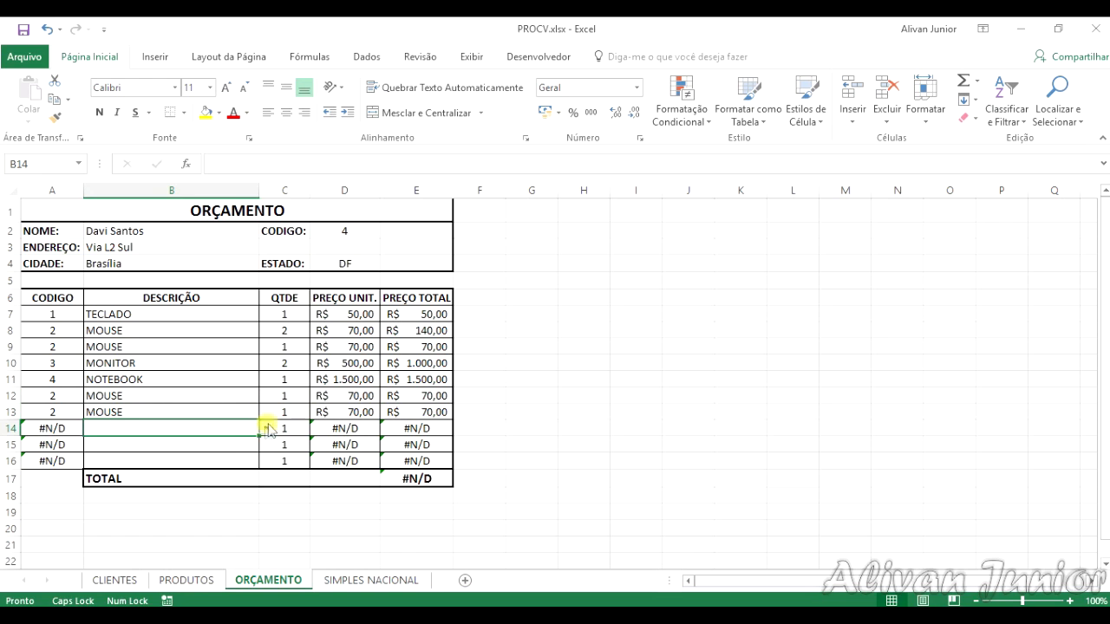
left_click(266, 428)
left_click(159, 462)
left_click(169, 444)
left_click(266, 445)
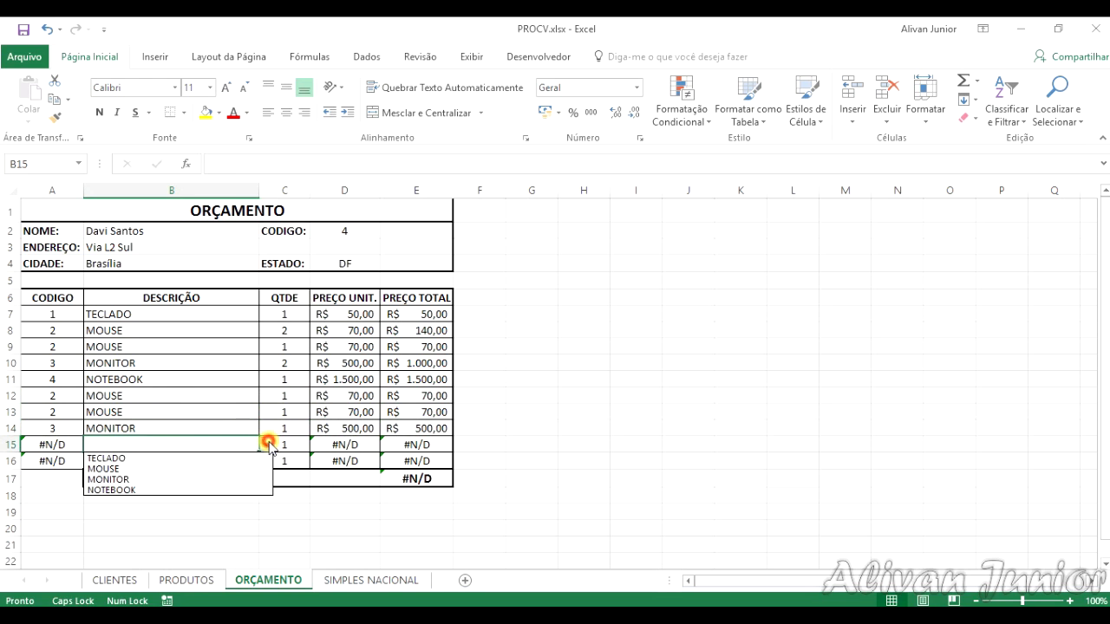
left_click(164, 457)
left_click(191, 461)
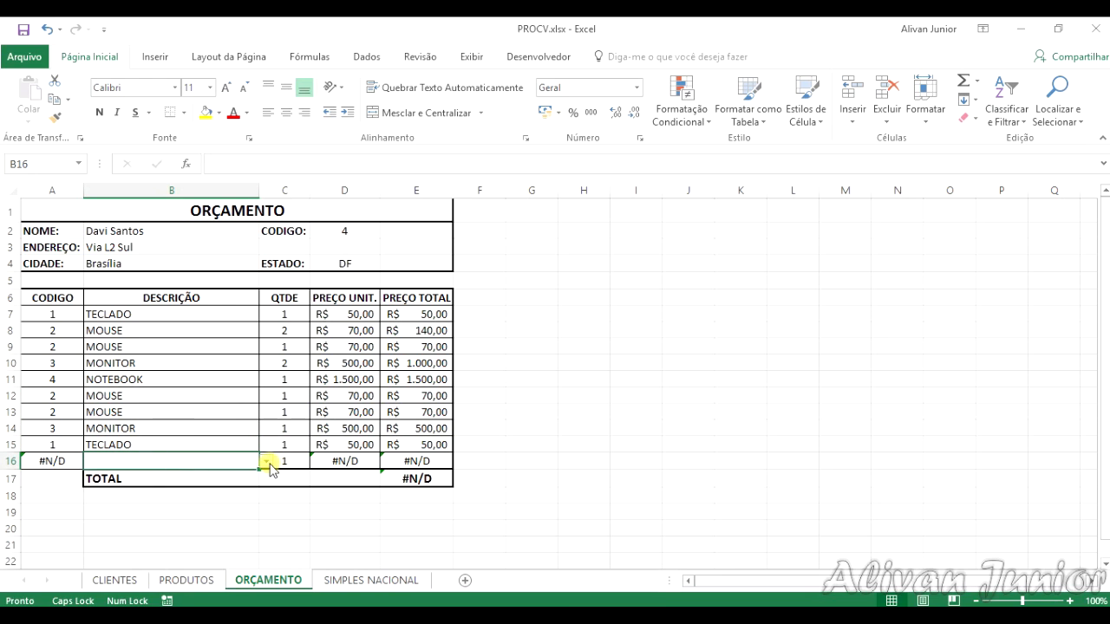
left_click(266, 462)
left_click(163, 484)
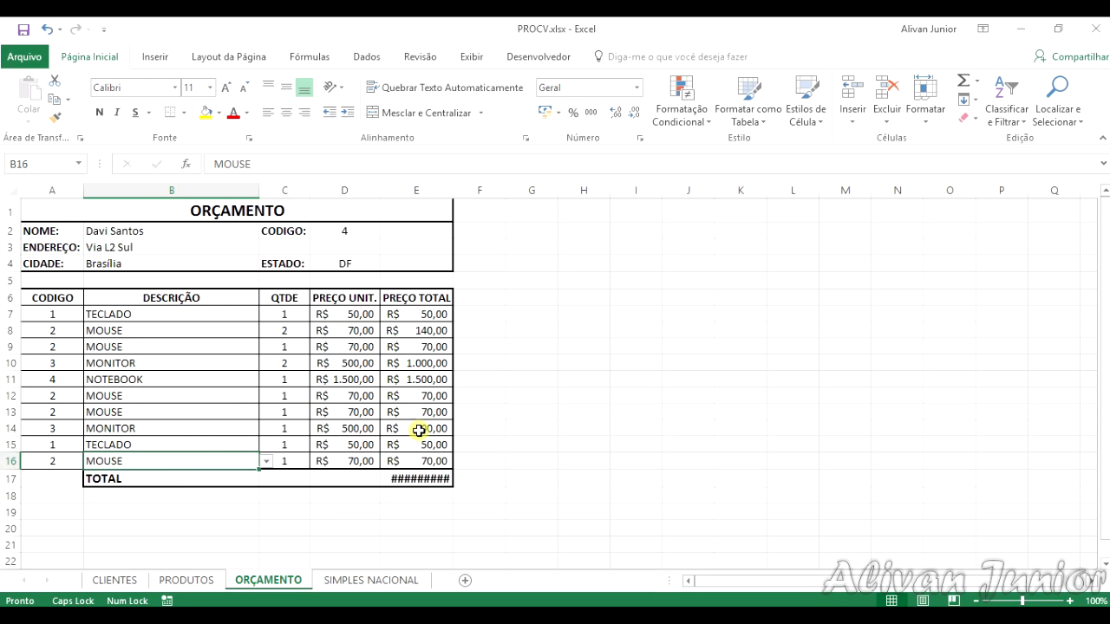
Step: Auto-fit the width of column E to the TOTAL value and save the workbook
left_click(427, 484)
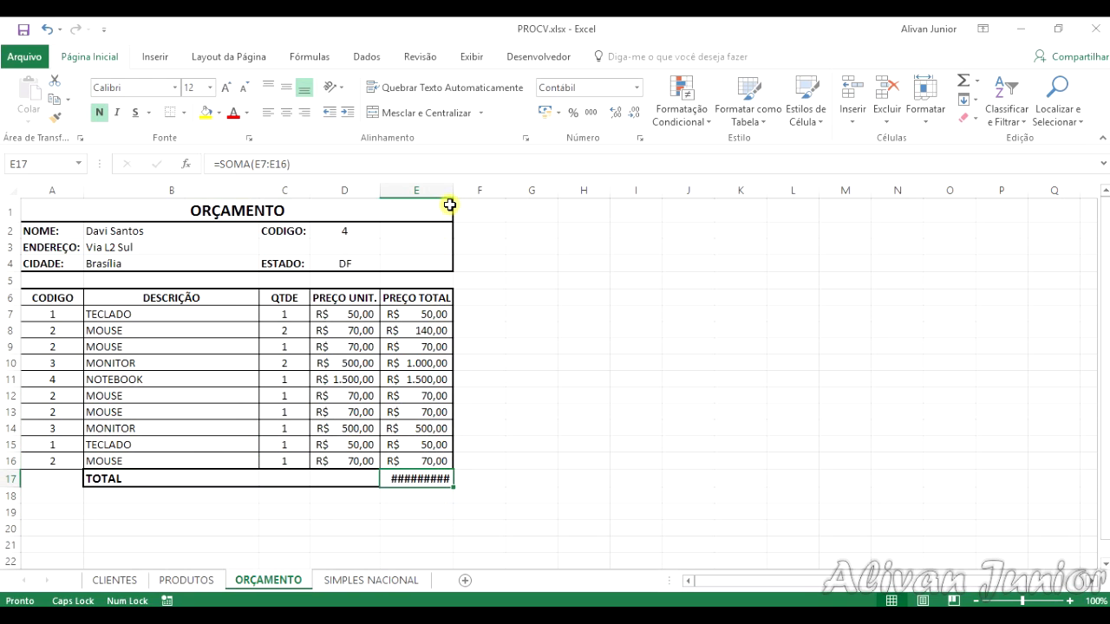
double_click(448, 194)
left_click(513, 443)
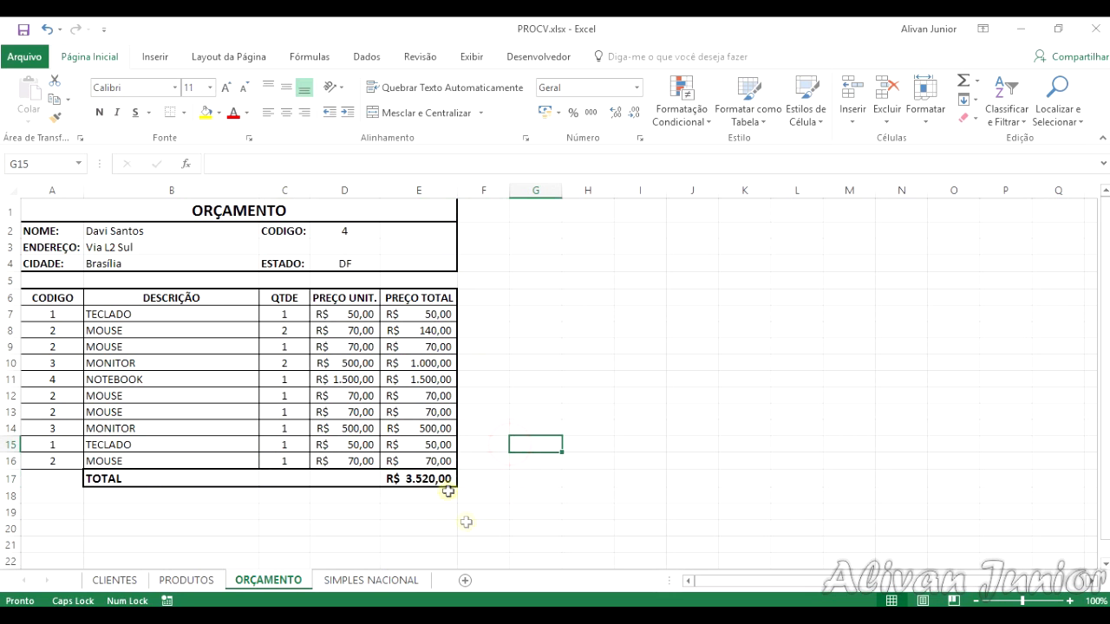
scroll(351, 499, "down", 3)
scroll(339, 525, "up", 3)
left_click(23, 30)
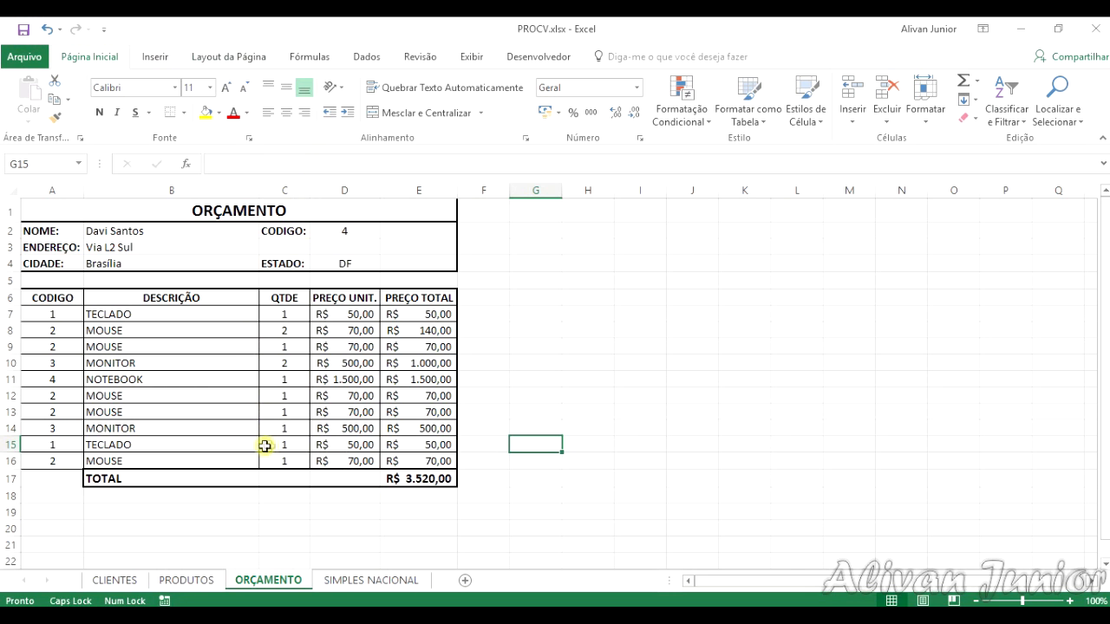
Step: Apply a thick outer border (Borda Superior Espessa) around the item table A6:E16
left_click_drag(77, 303, 436, 458)
left_click(184, 113)
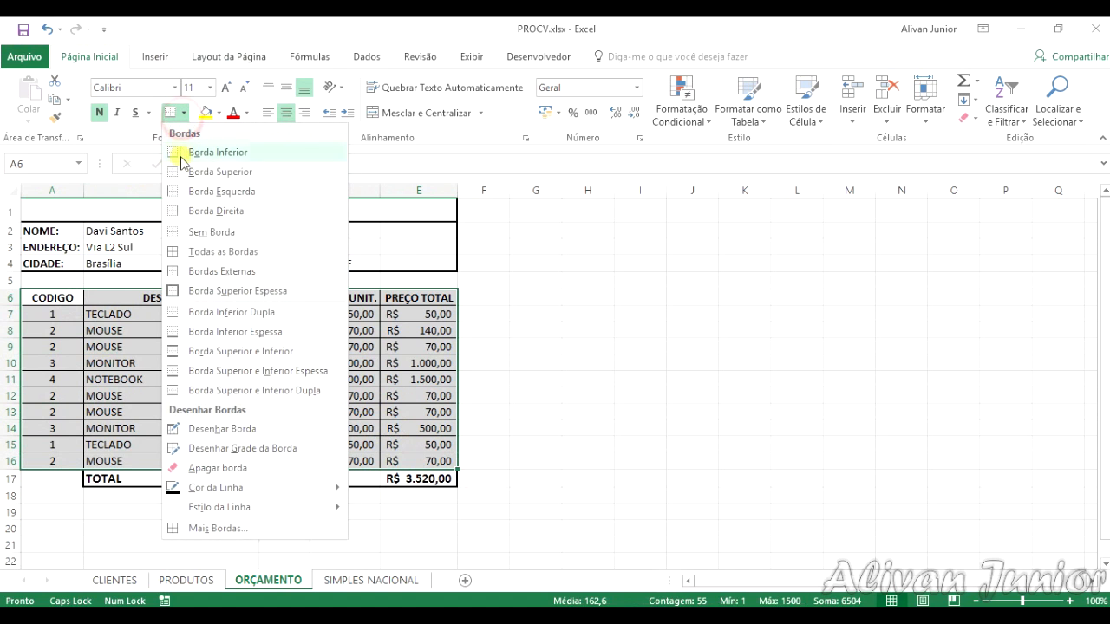
left_click(179, 290)
left_click(139, 409)
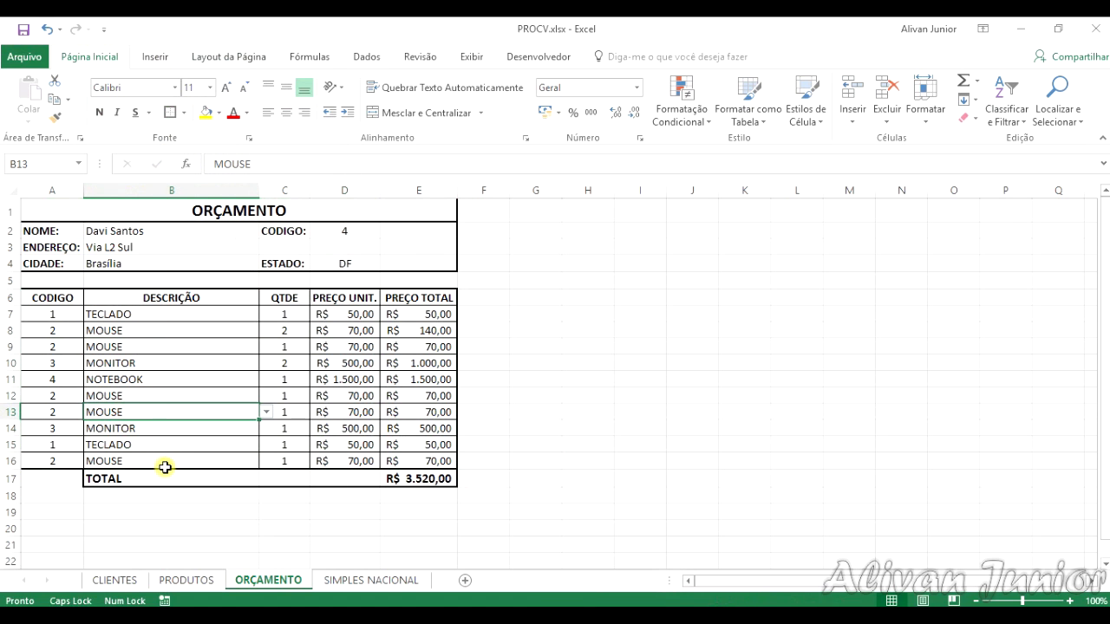
Step: Review the source tables on the CLIENTES and PRODUTOS sheets and return to the ORÇAMENTO sheet
left_click(184, 580)
left_click(108, 580)
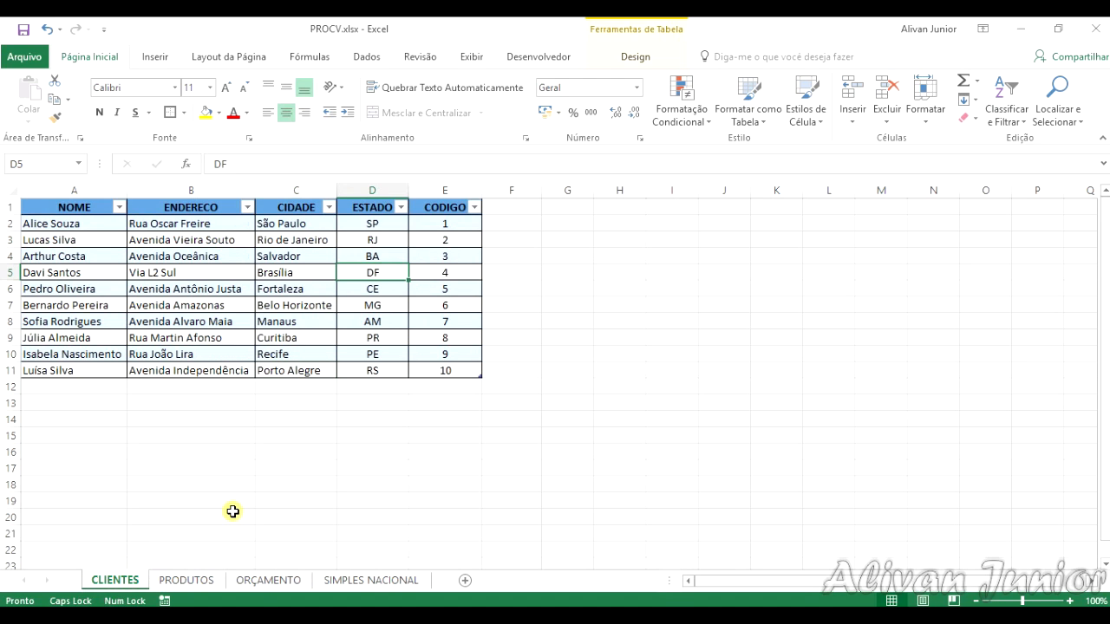
left_click(193, 578)
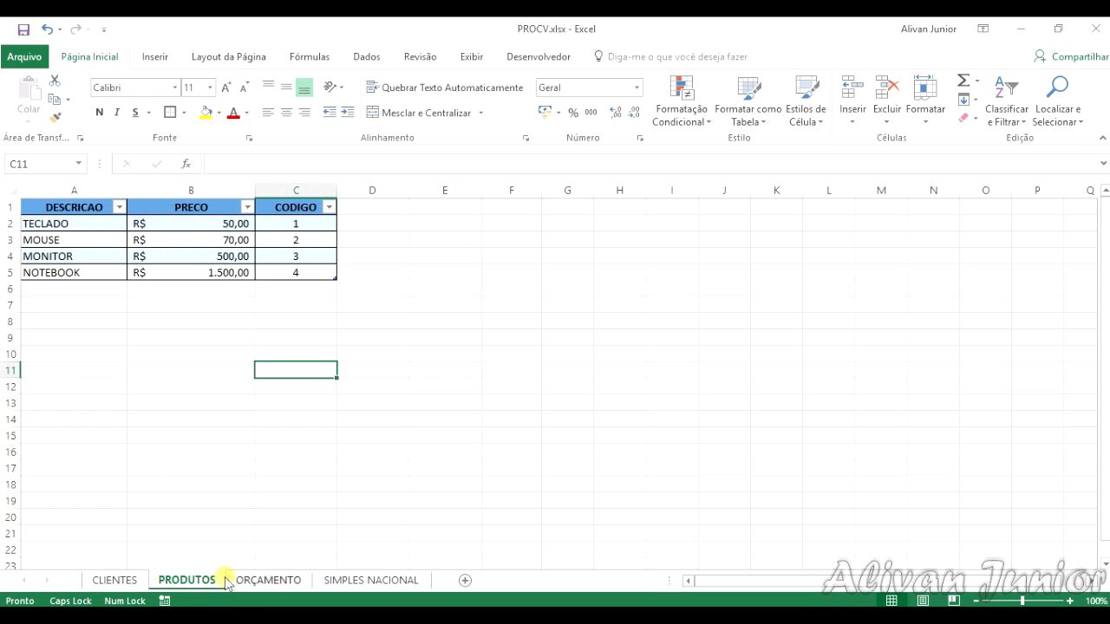
left_click(257, 580)
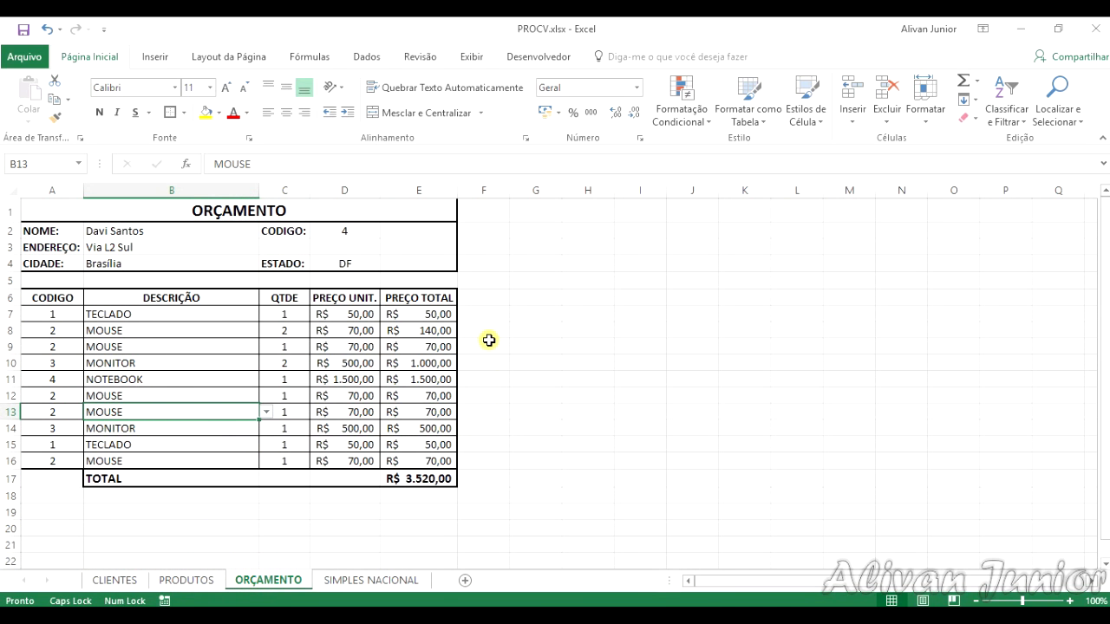
Step: Choose the client from Recife in the NOME drop-down list in B2
left_click(233, 230)
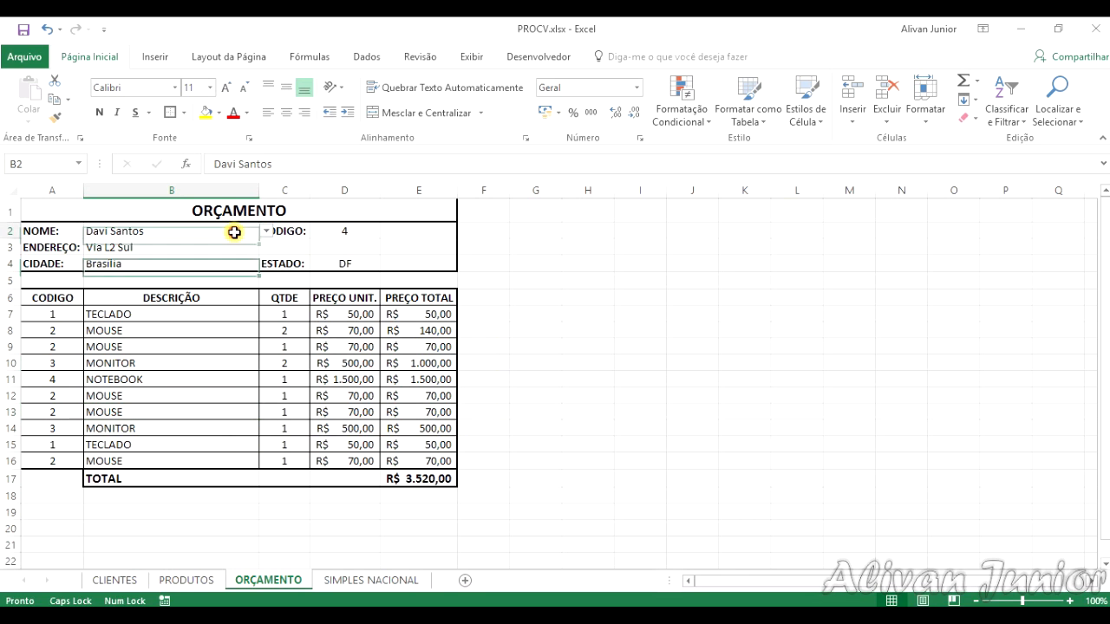
left_click(267, 230)
left_click(130, 308)
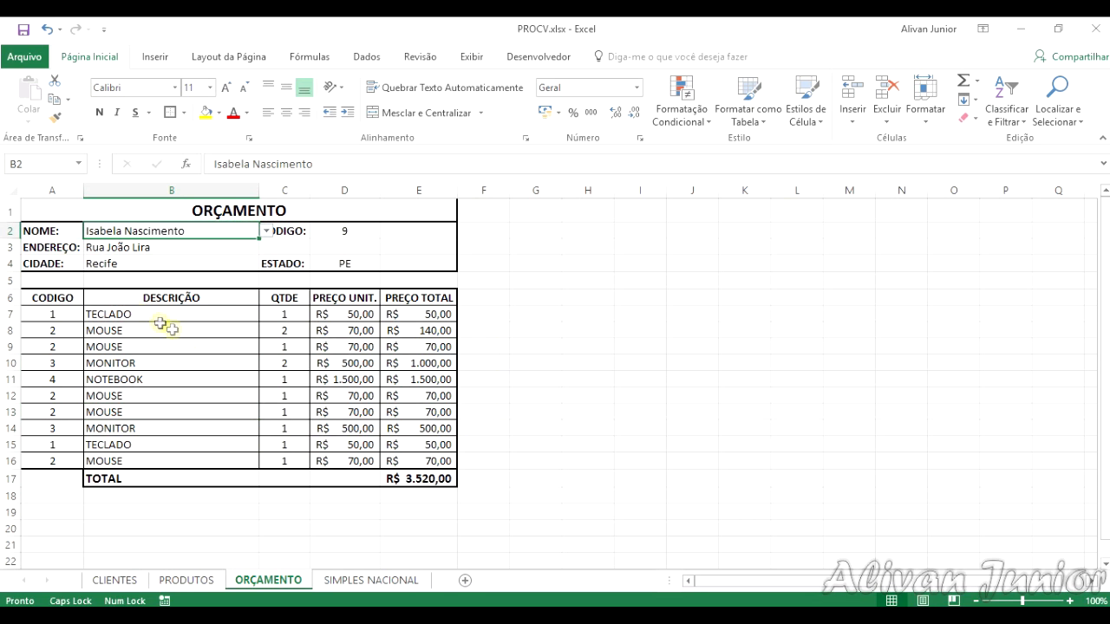
Step: Set the product in B7 to NOTEBOOK, testing MOUSE in between, and check the PROCV formula in D2
left_click(135, 317)
left_click(265, 316)
left_click(170, 360)
left_click(266, 314)
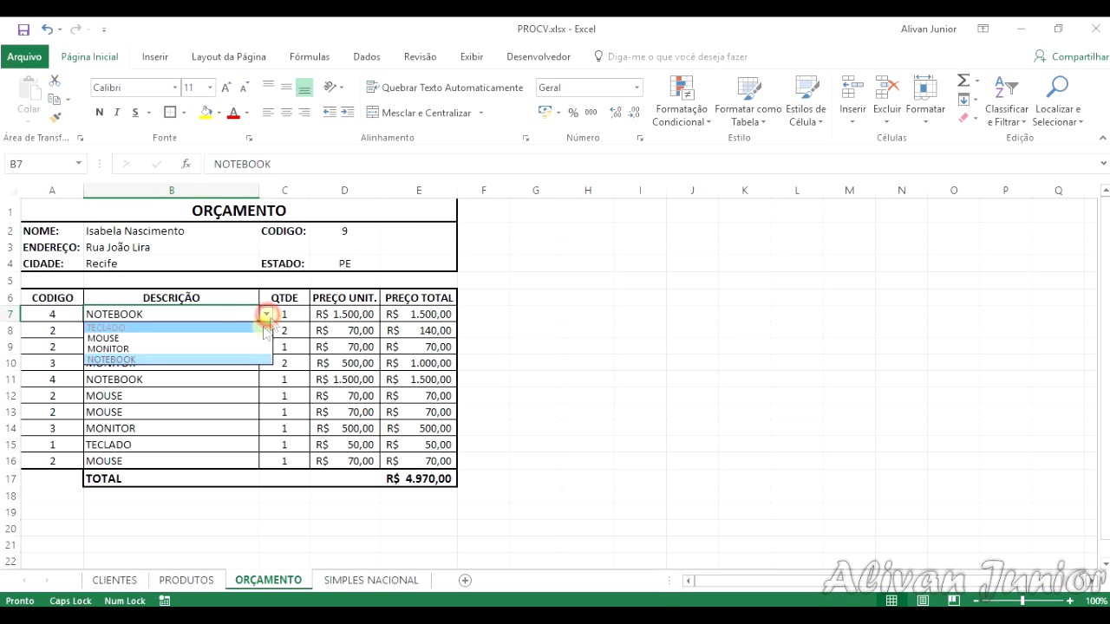
left_click(191, 339)
left_click(267, 314)
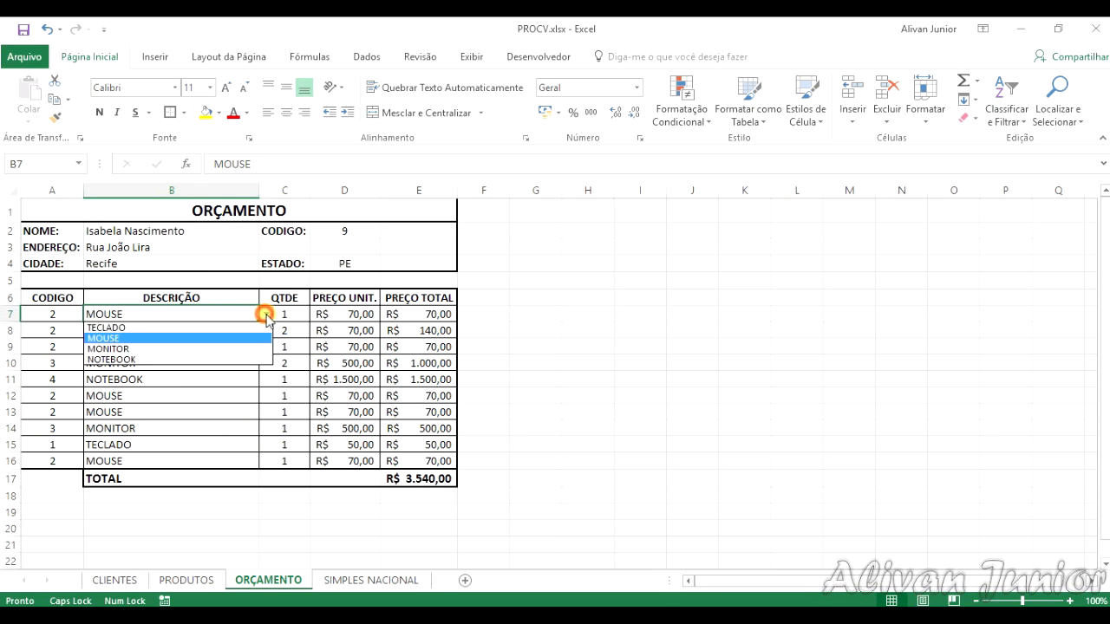
left_click(221, 359)
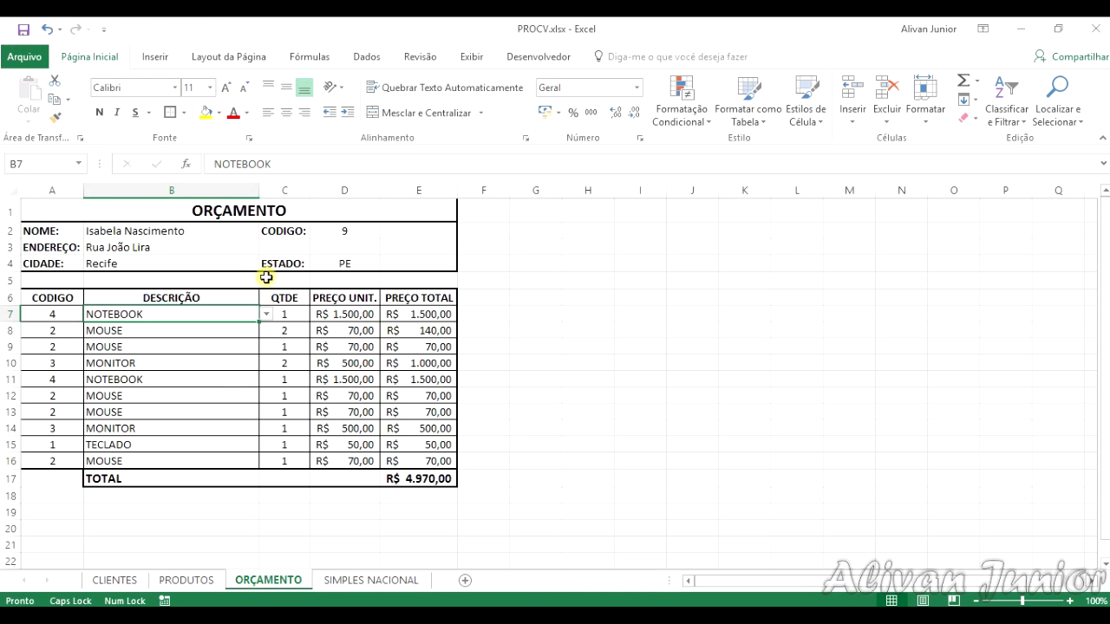
left_click(331, 229)
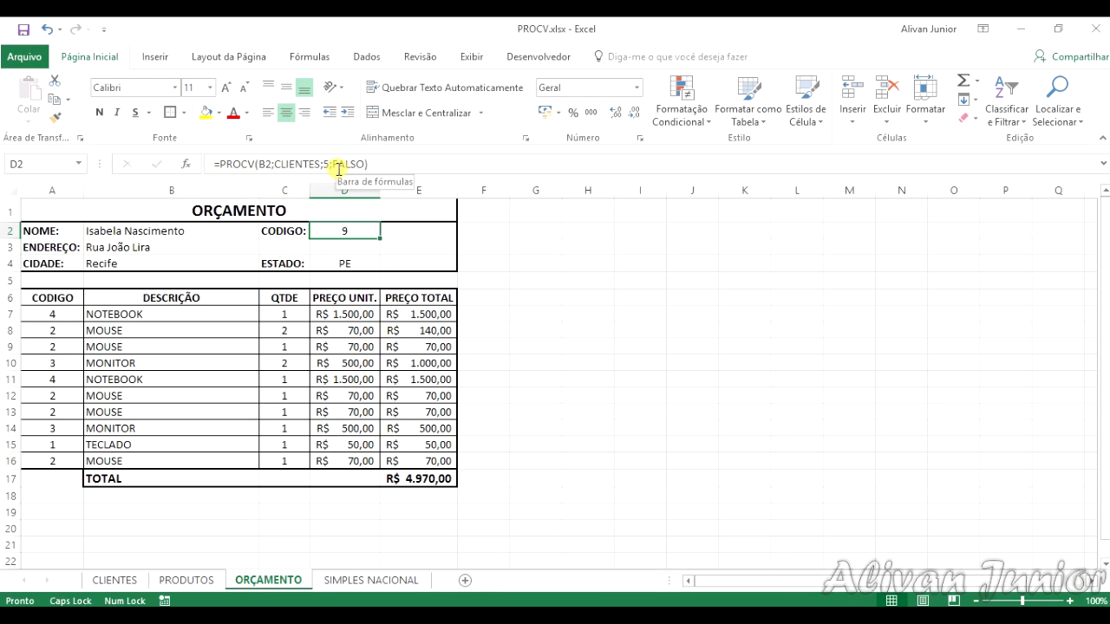
left_click(366, 530)
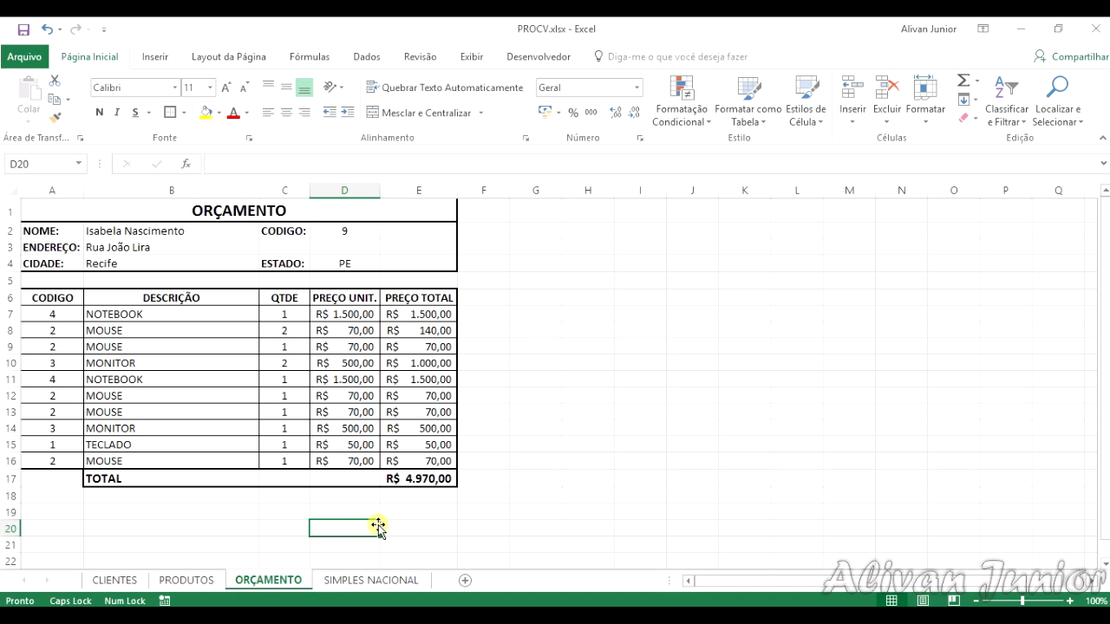
Step: Make the FATURAMENTO and ALIQUOTA labels in E2:E4 of the SIMPLES NACIONAL sheet bold
left_click(373, 581)
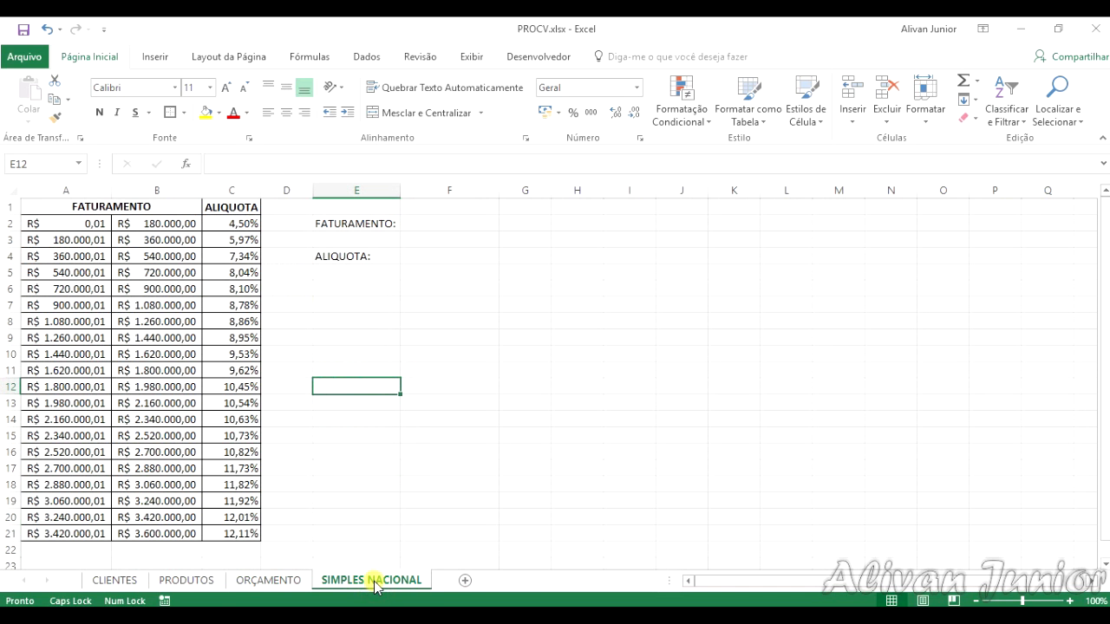
left_click(468, 221)
left_click_drag(325, 223, 352, 252)
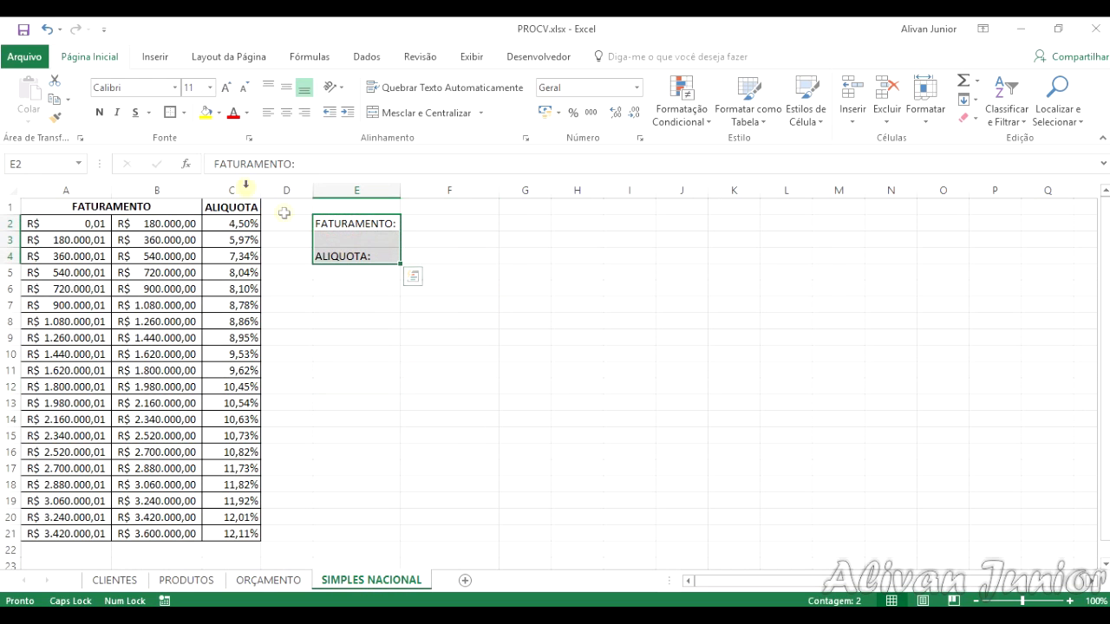
left_click(98, 112)
left_click(408, 335)
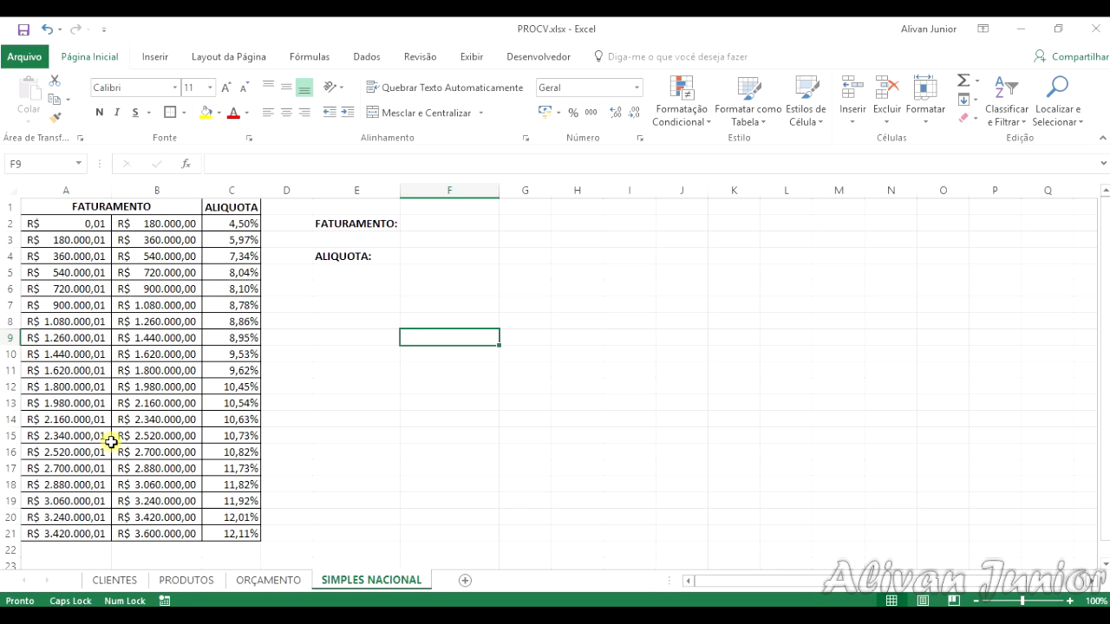
Step: Convert the range A1:C21 on the SIMPLES NACIONAL sheet into a table with headers
left_click(473, 225)
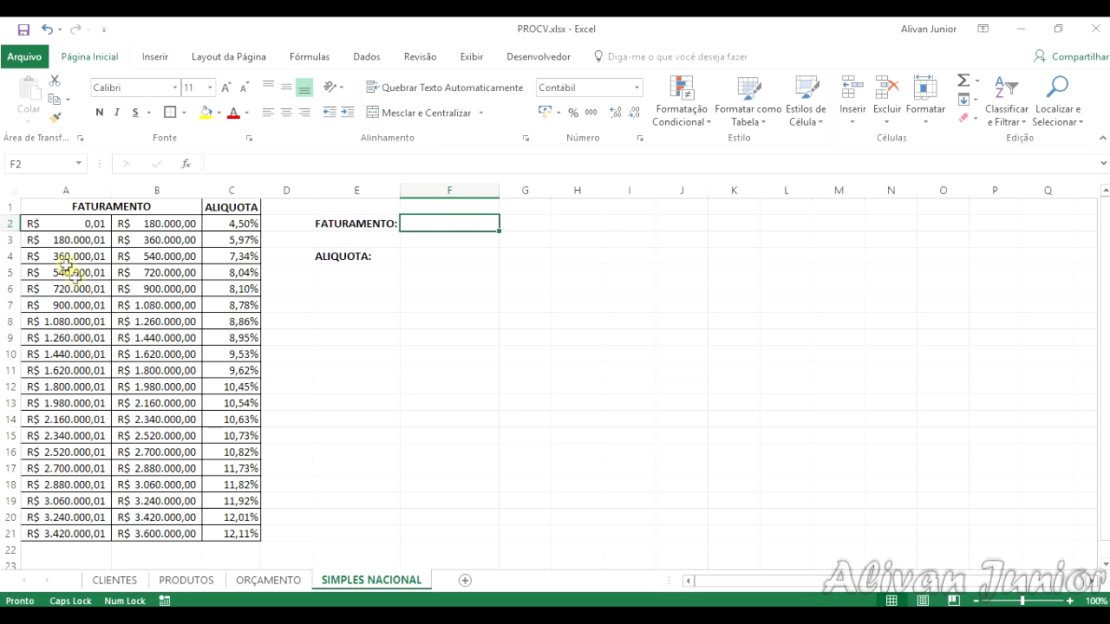
left_click(146, 205)
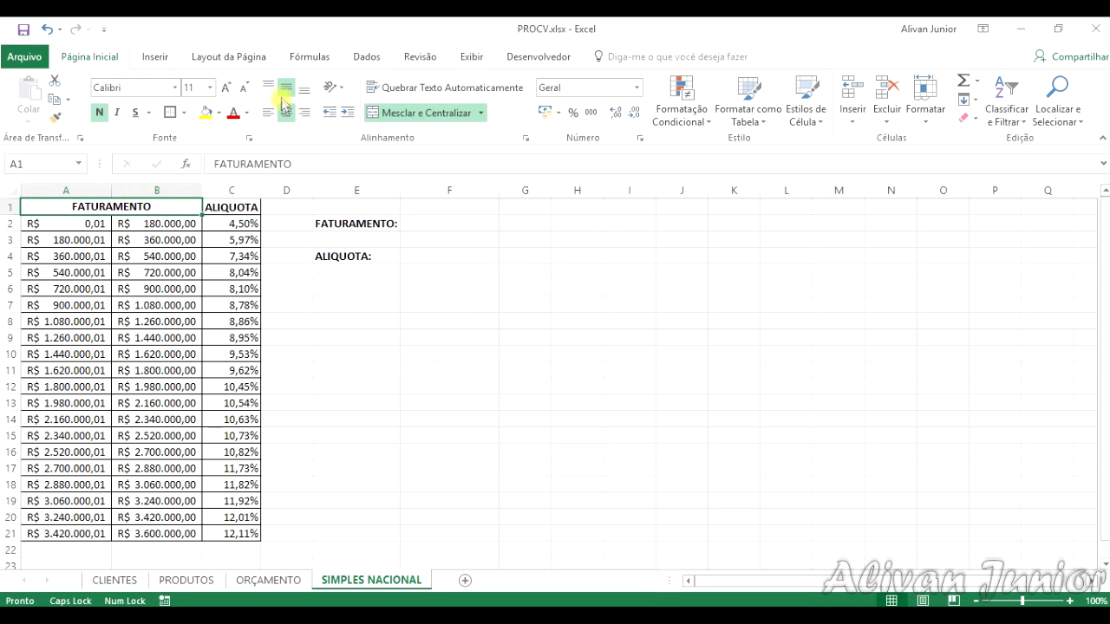
left_click(156, 55)
left_click(152, 111)
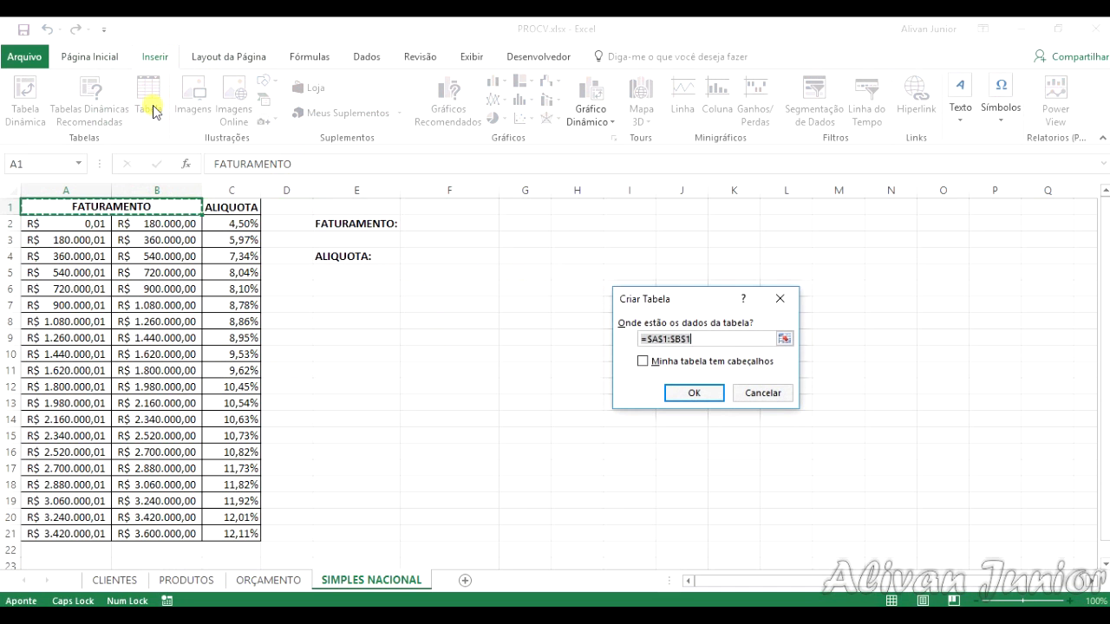
left_click(785, 336)
left_click_drag(89, 211, 225, 534)
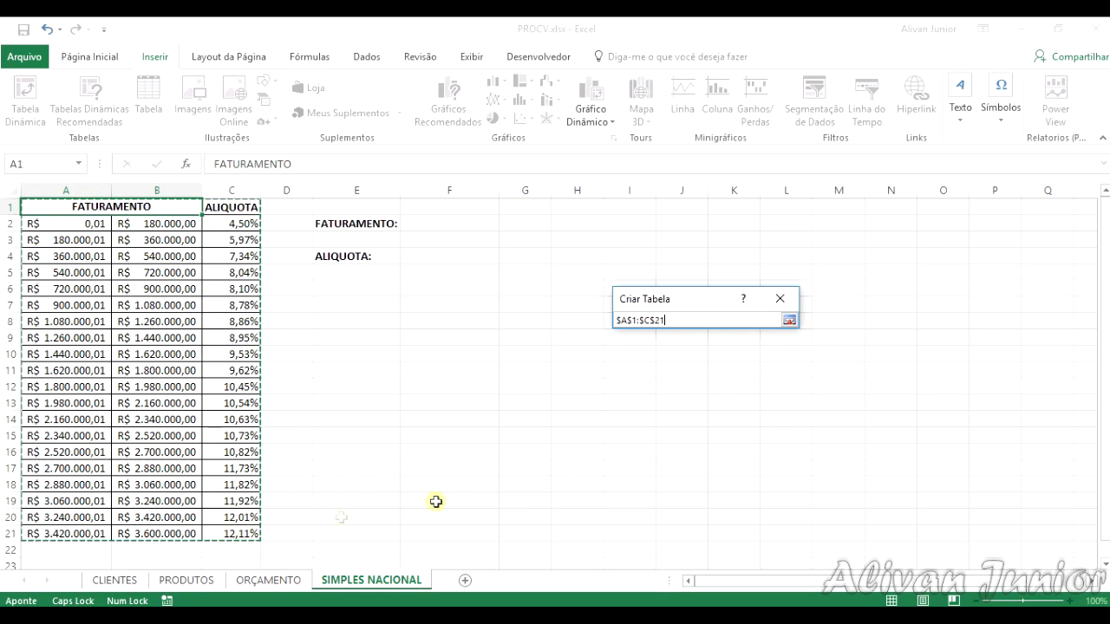
key("Return")
left_click(696, 362)
left_click(695, 388)
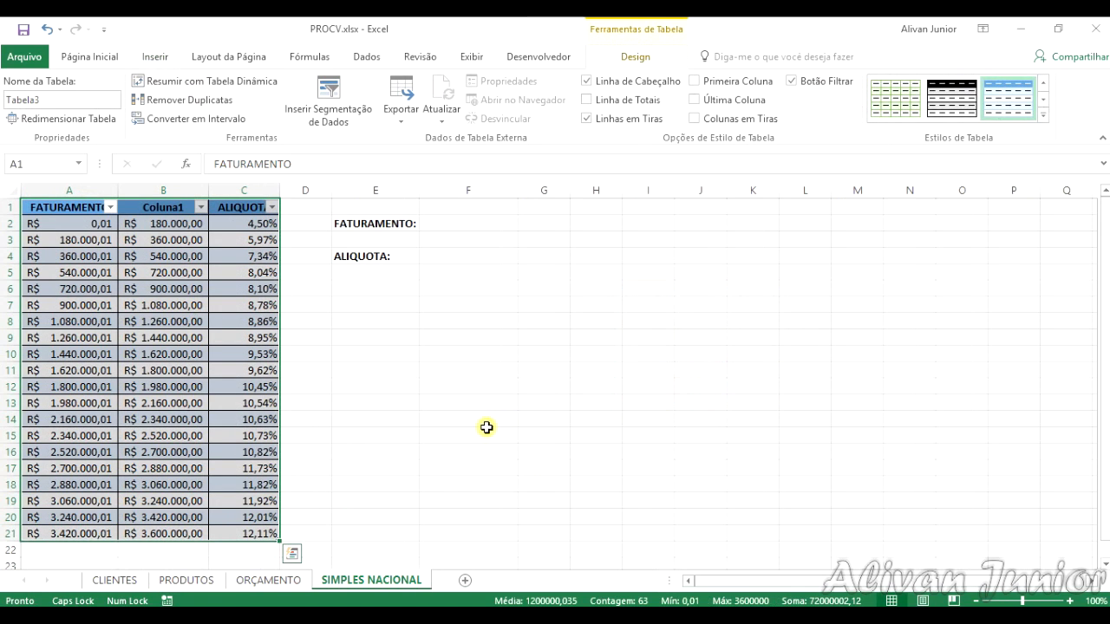
Step: Name the new revenue and rate table SIMPLES
left_click(359, 422)
left_click(240, 332)
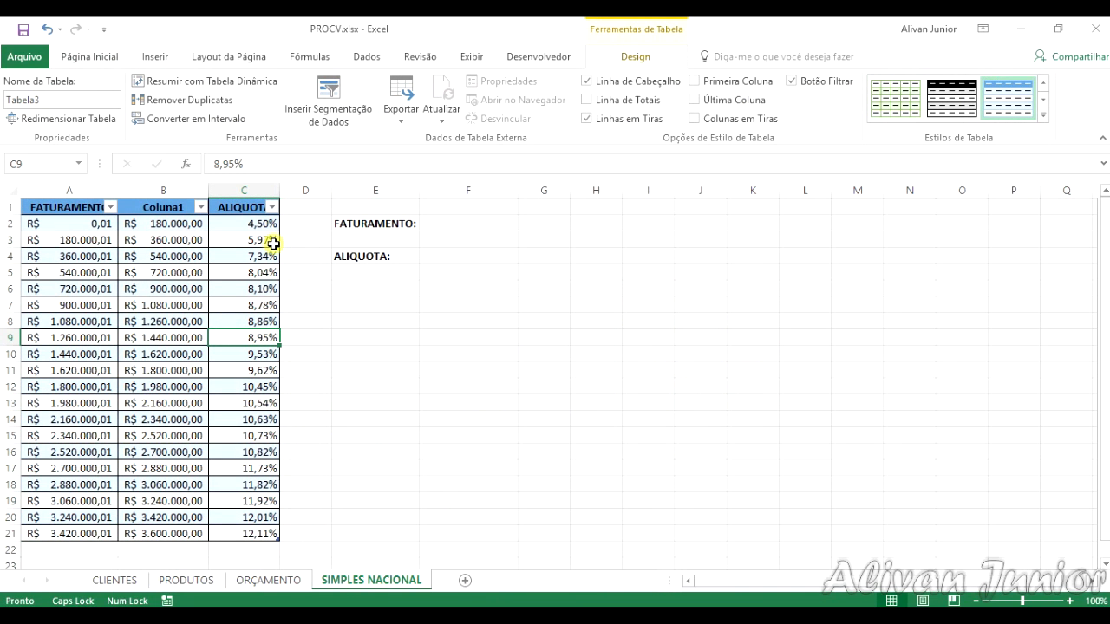
left_click(79, 278)
left_click(61, 101)
type("SIMPLES")
left_click(447, 303)
Step: Enter a revenue of 1.500 in cell F2 beside the FATURAMENTO label
left_click(482, 227)
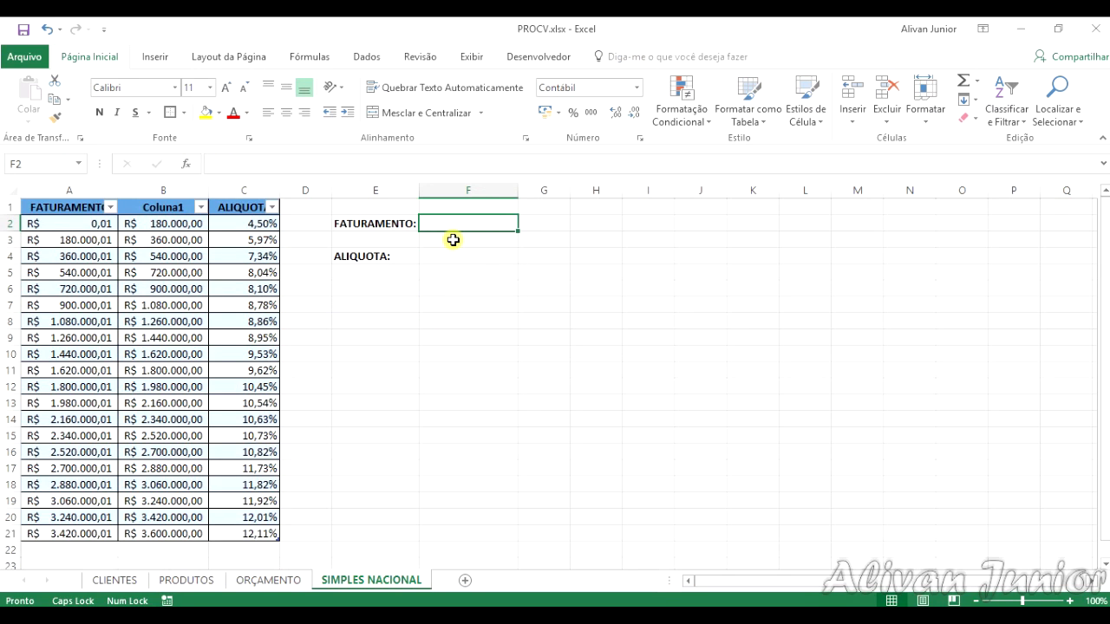
left_click(492, 254)
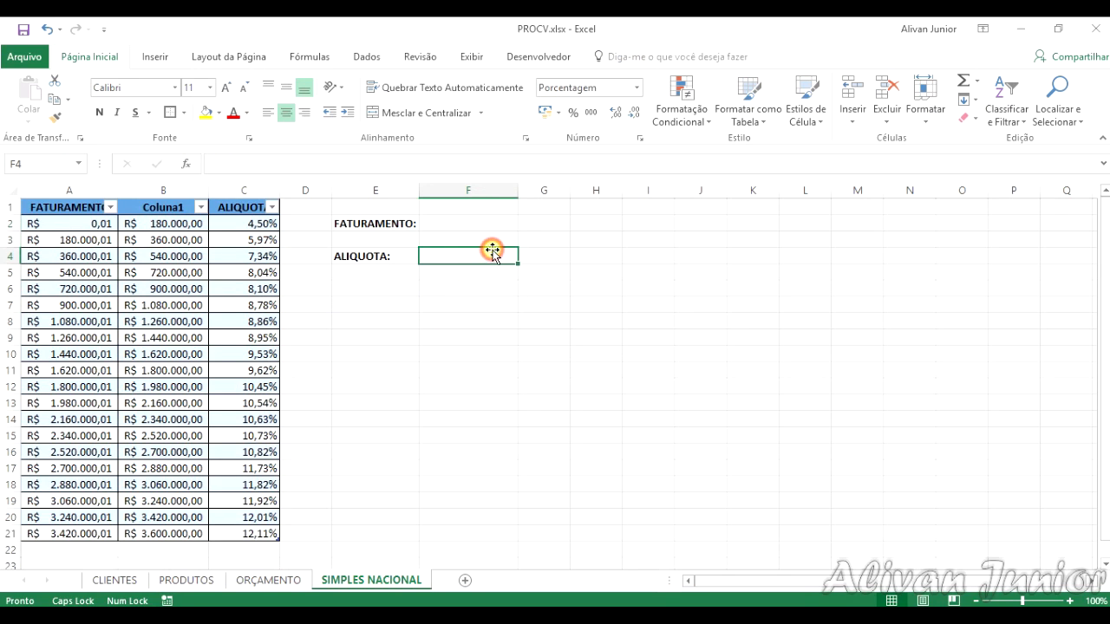
left_click(478, 223)
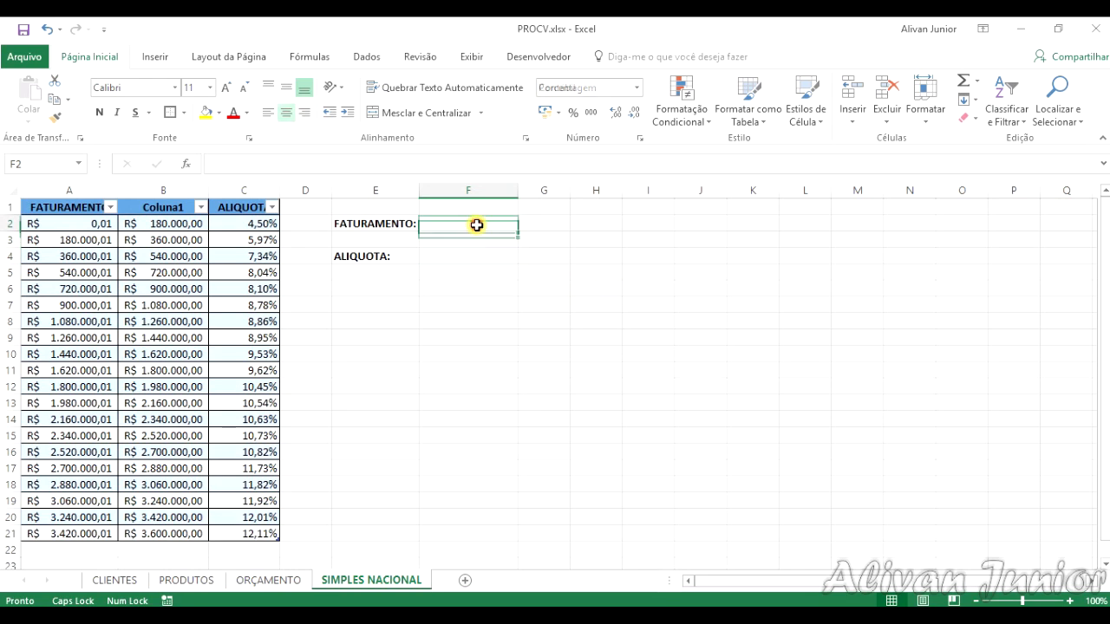
type("150")
key("Return")
left_click(478, 224)
type("1.500")
key("Return")
Step: Enter the formula =PROCV(F2;SIMPLES;3;FALSO) in cell F4 to look up the tax rate for the revenue
left_click(452, 256)
type("=PROC")
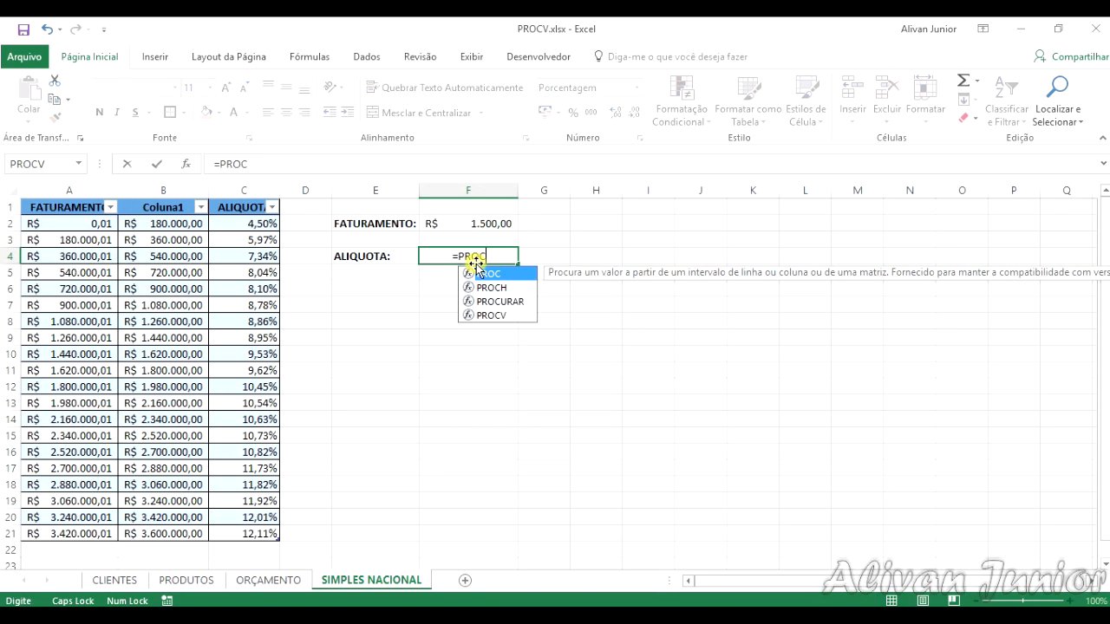
type("V(")
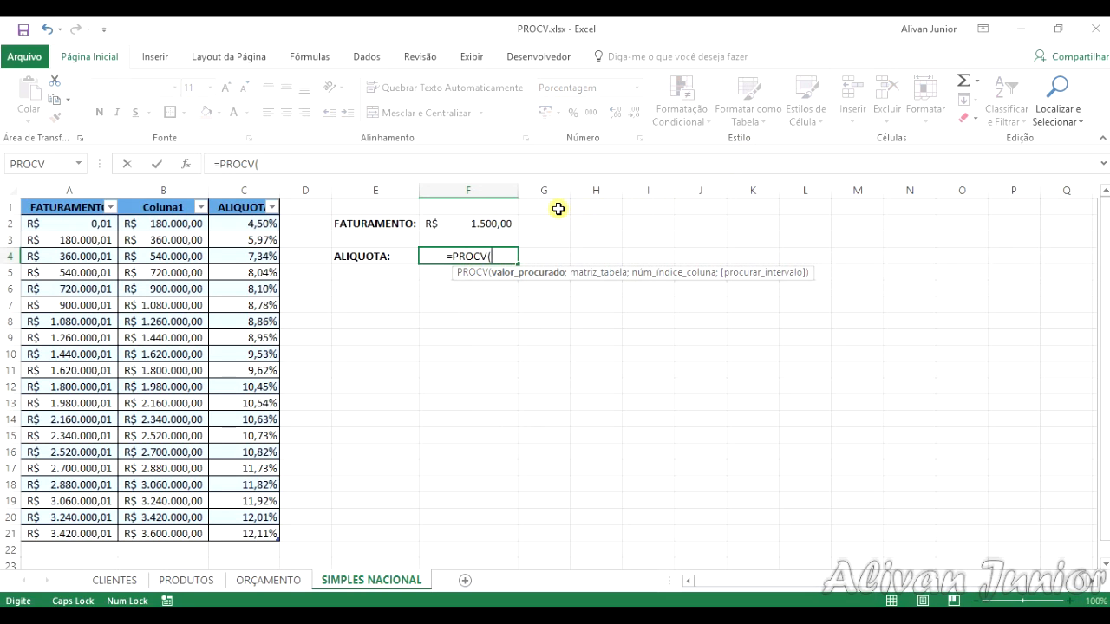
left_click(508, 224)
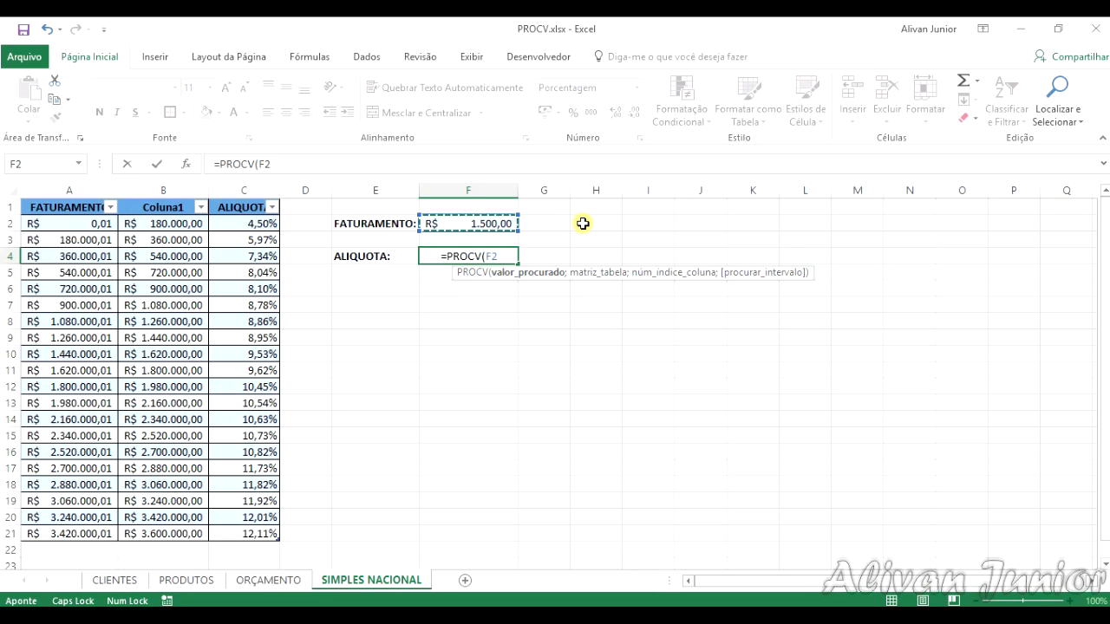
type(";SIMPLES")
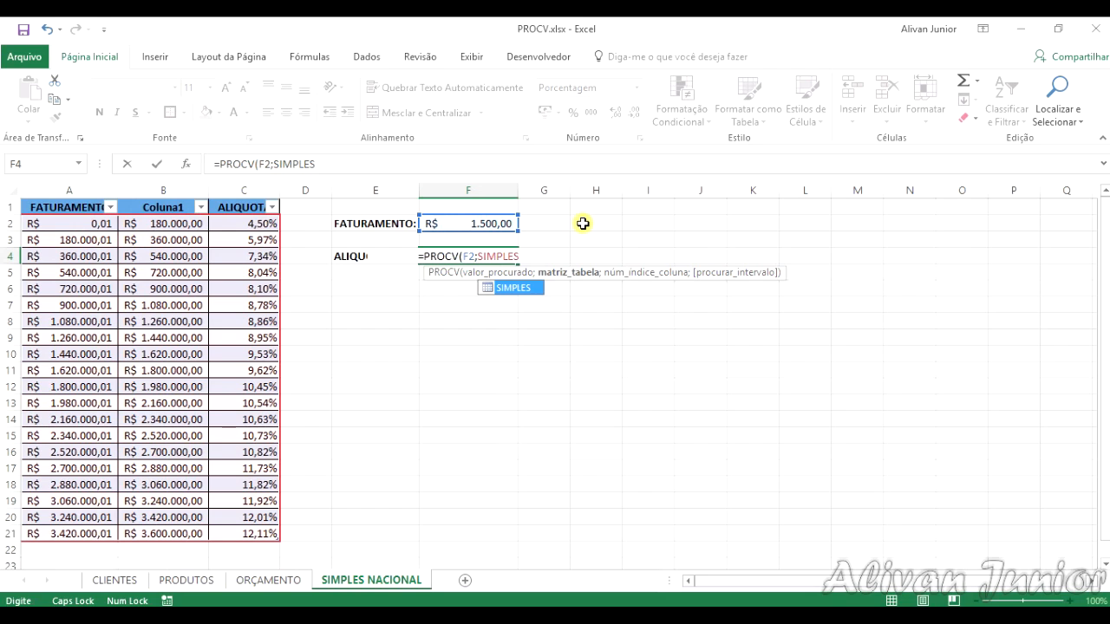
type(";")
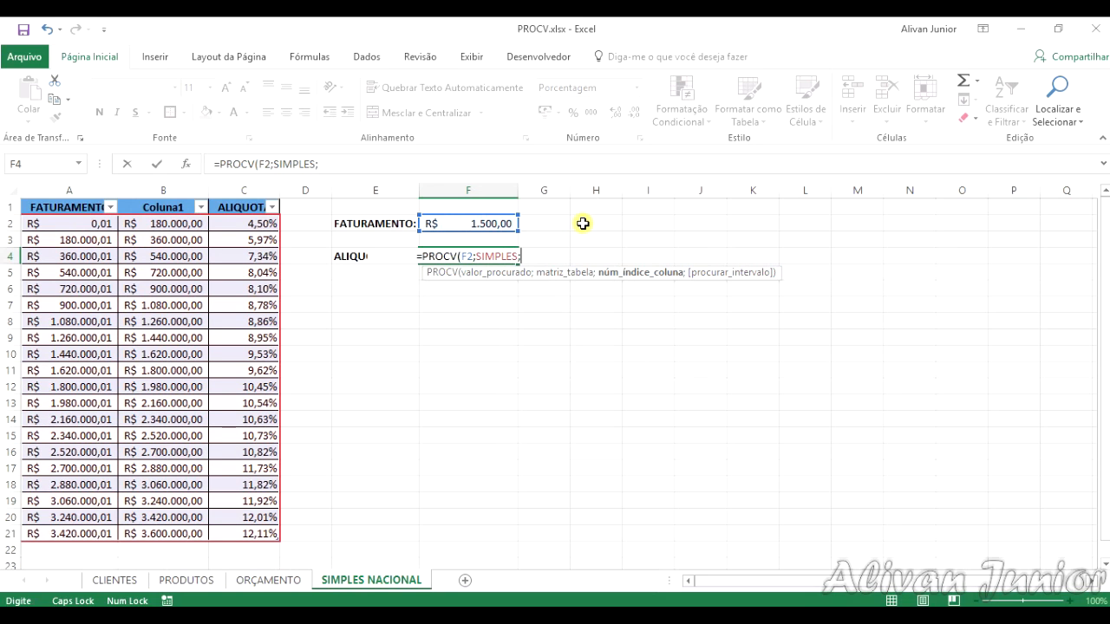
type("3")
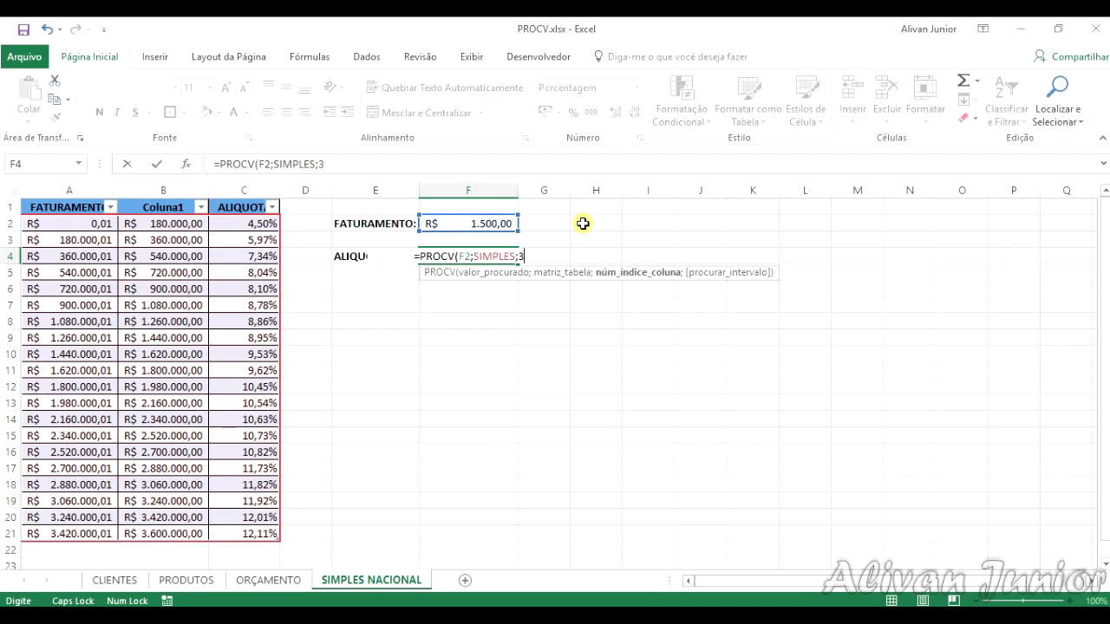
type(";")
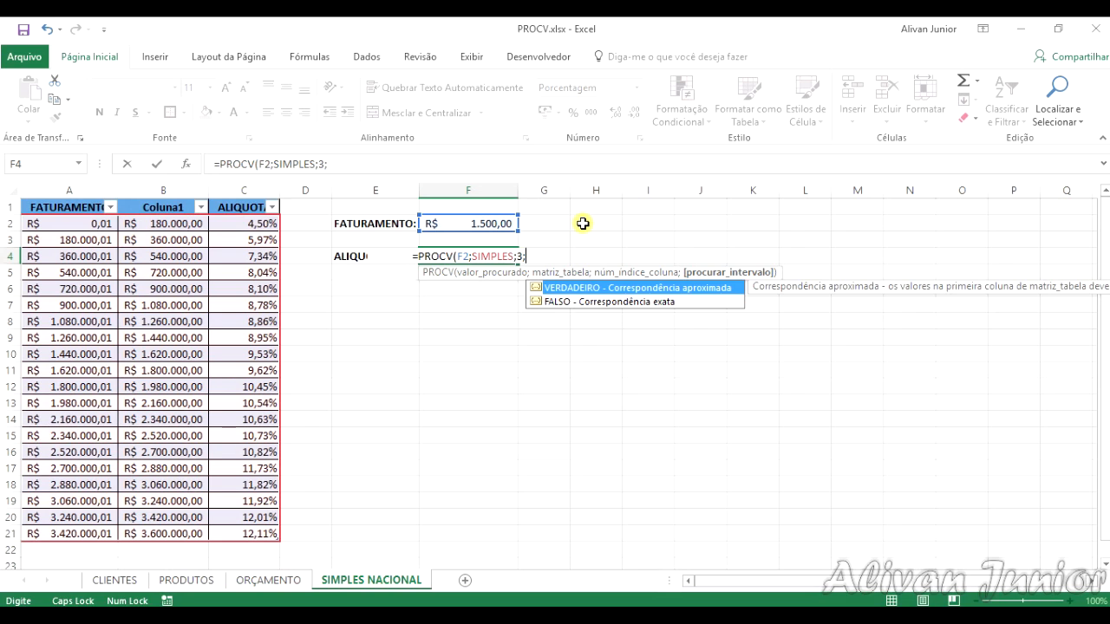
key("Down")
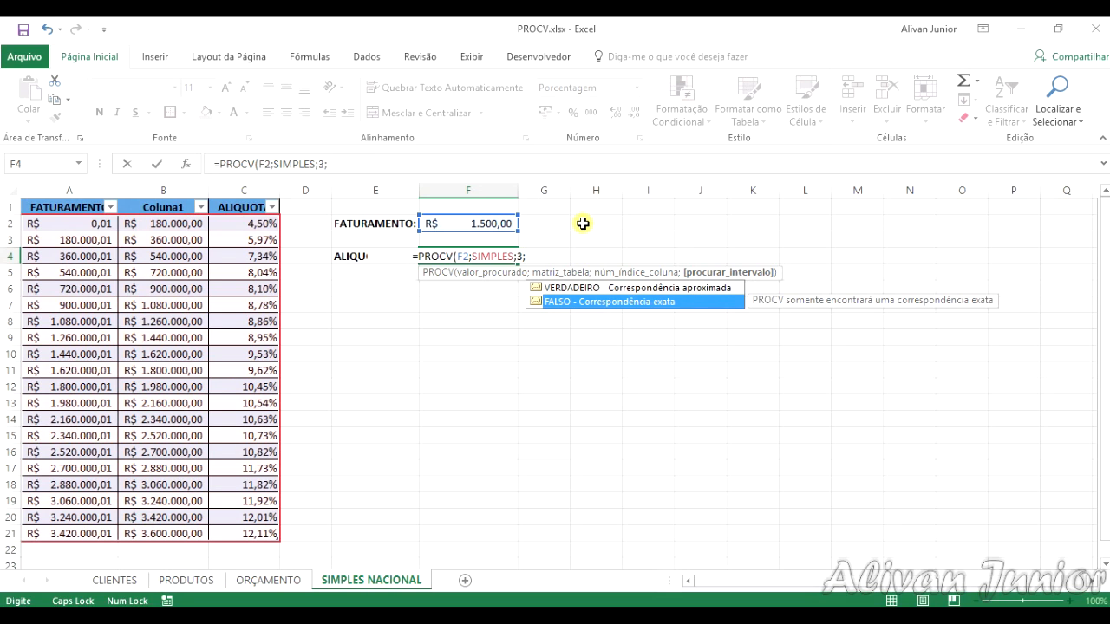
key("Tab")
key("Return")
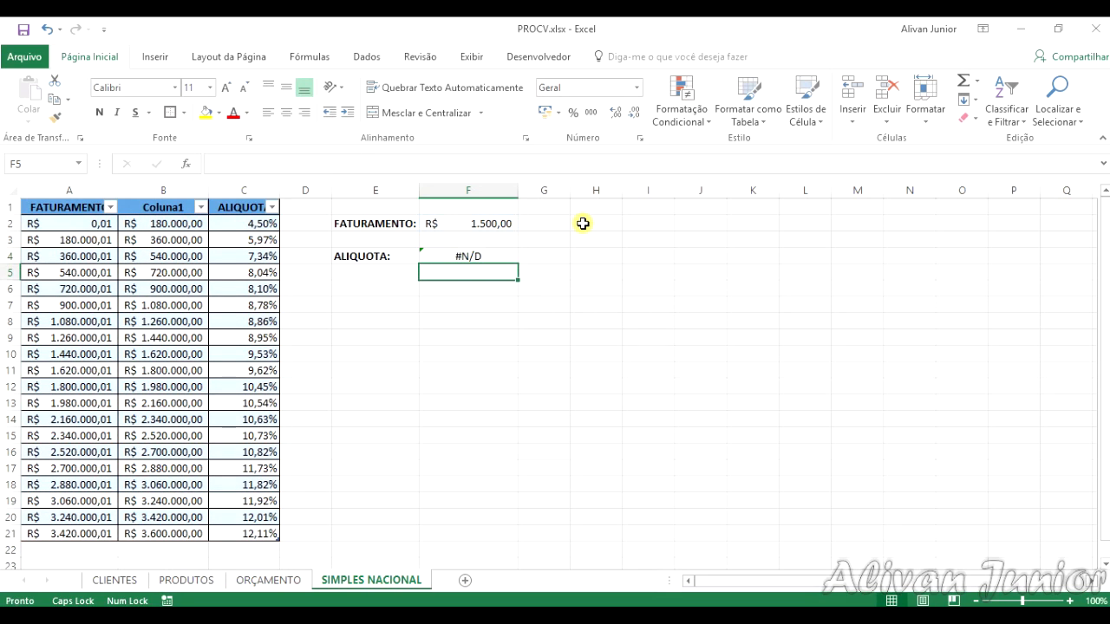
Step: Change the last argument of the PROCV formula in F4 to VERDADEIRO for an approximate match
left_click(506, 256)
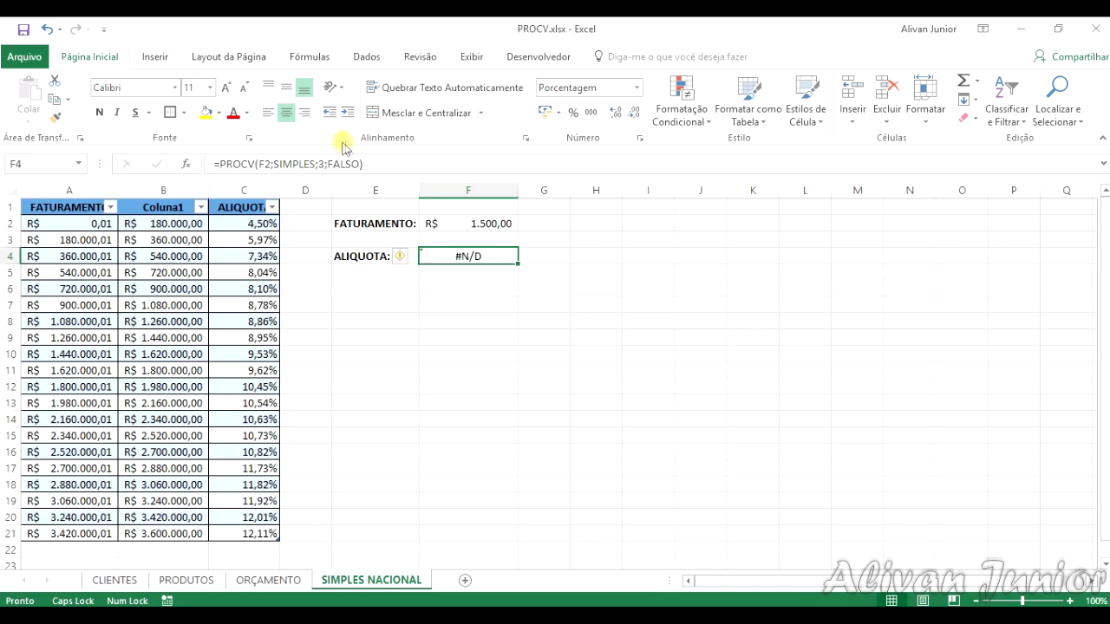
left_click(354, 164)
key("BackSpace")
key("BackSpace")
key("BackSpace")
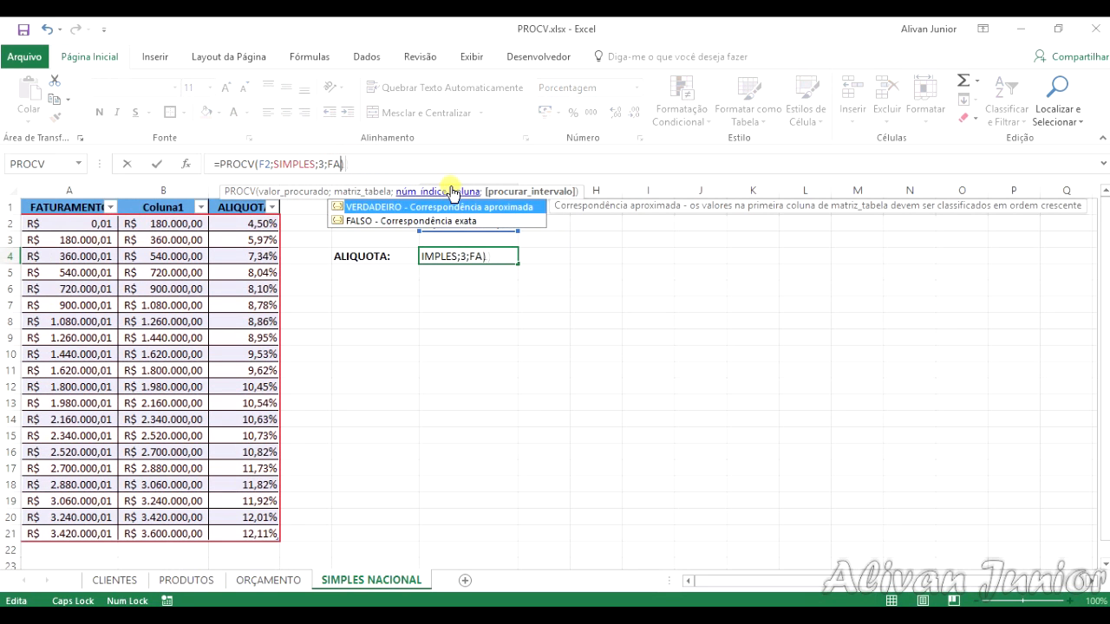
type("VERDADEIRO")
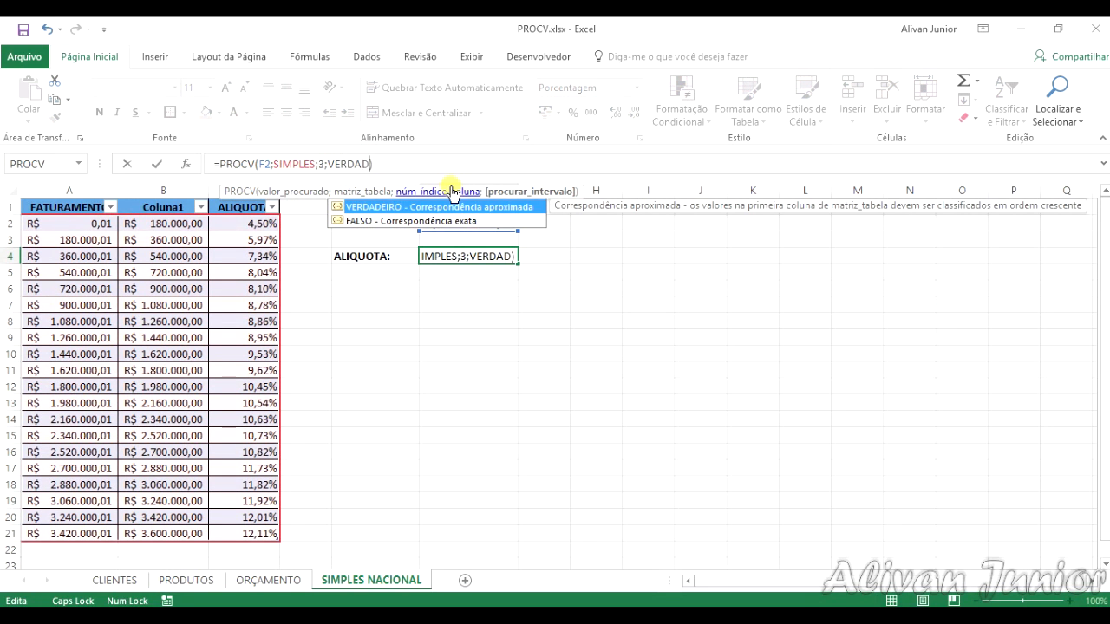
key("Return")
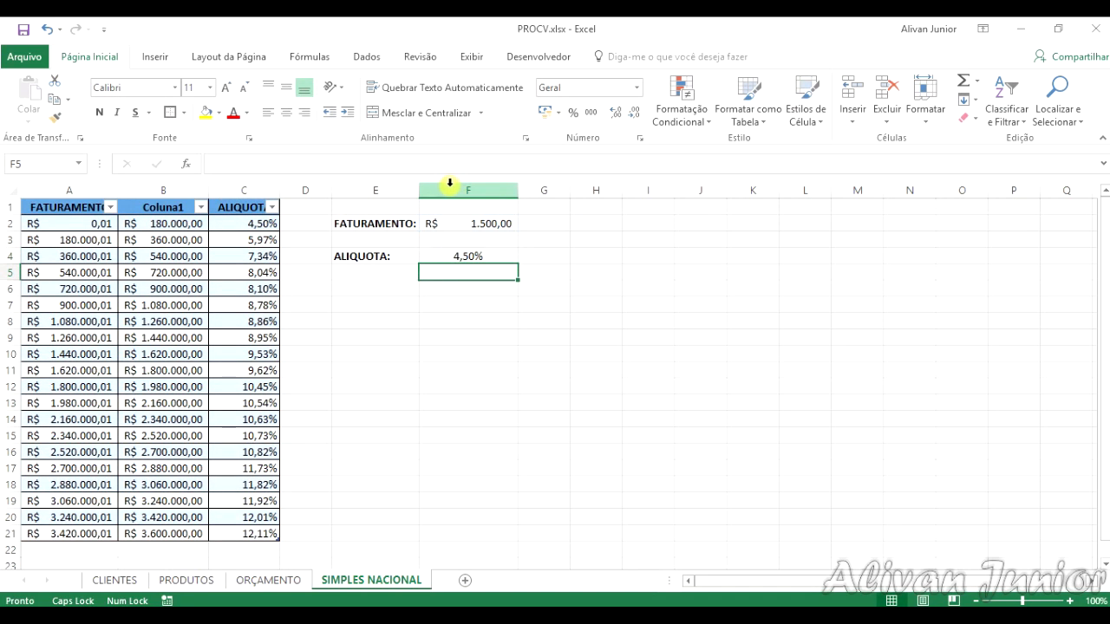
left_click(466, 255)
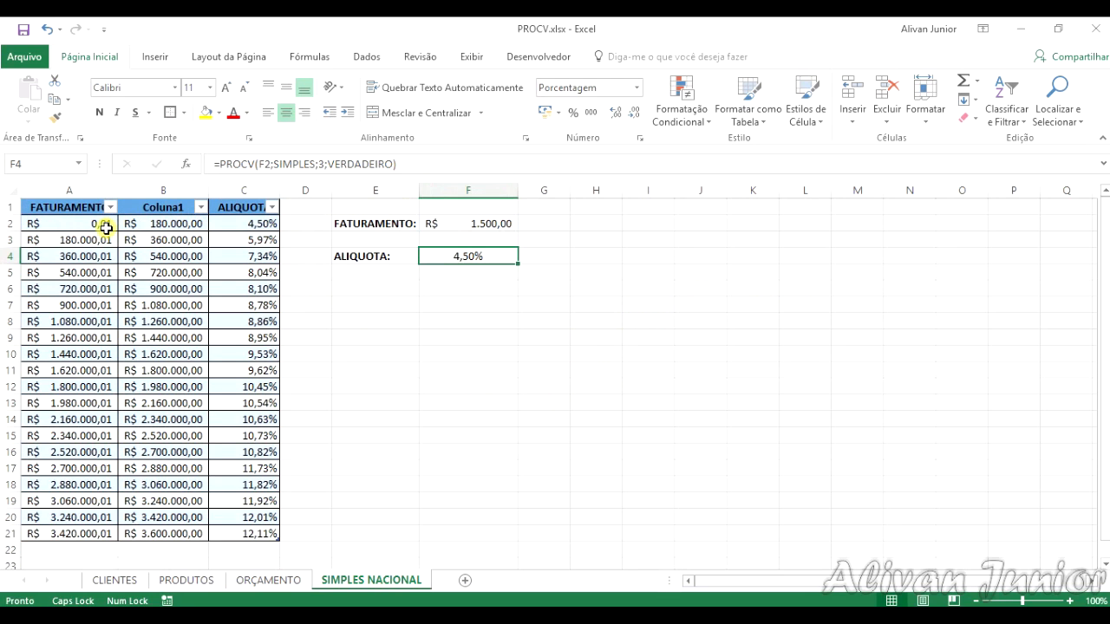
Step: Test the rate lookup with revenues of 180.000,00 and 180.000,01 in F2, checking the rate in F4
left_click(469, 224)
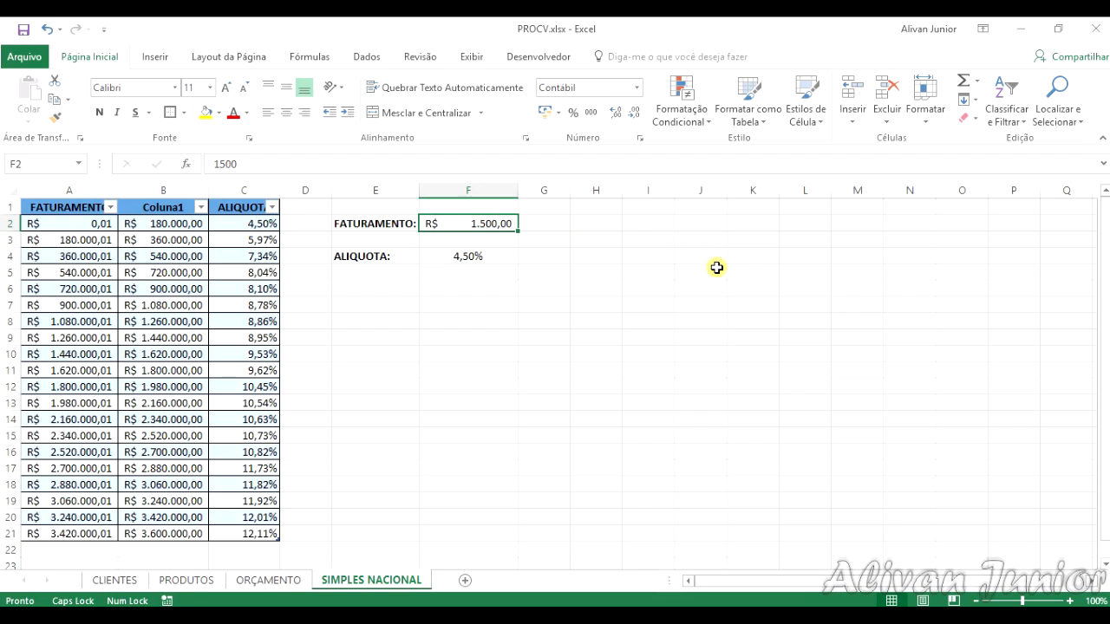
type("180000")
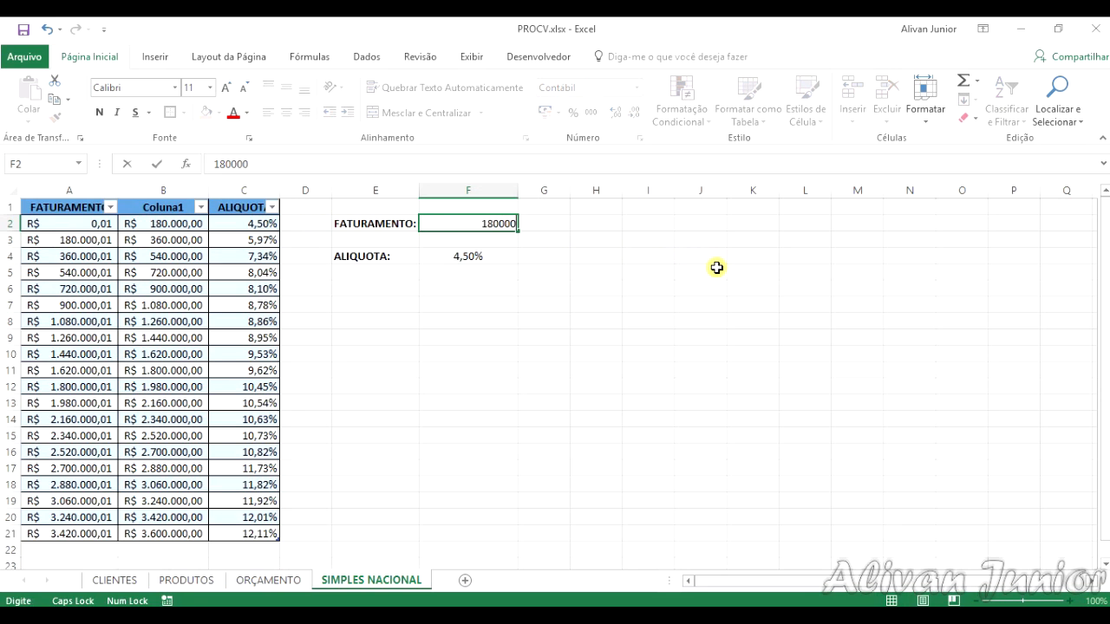
key("Return")
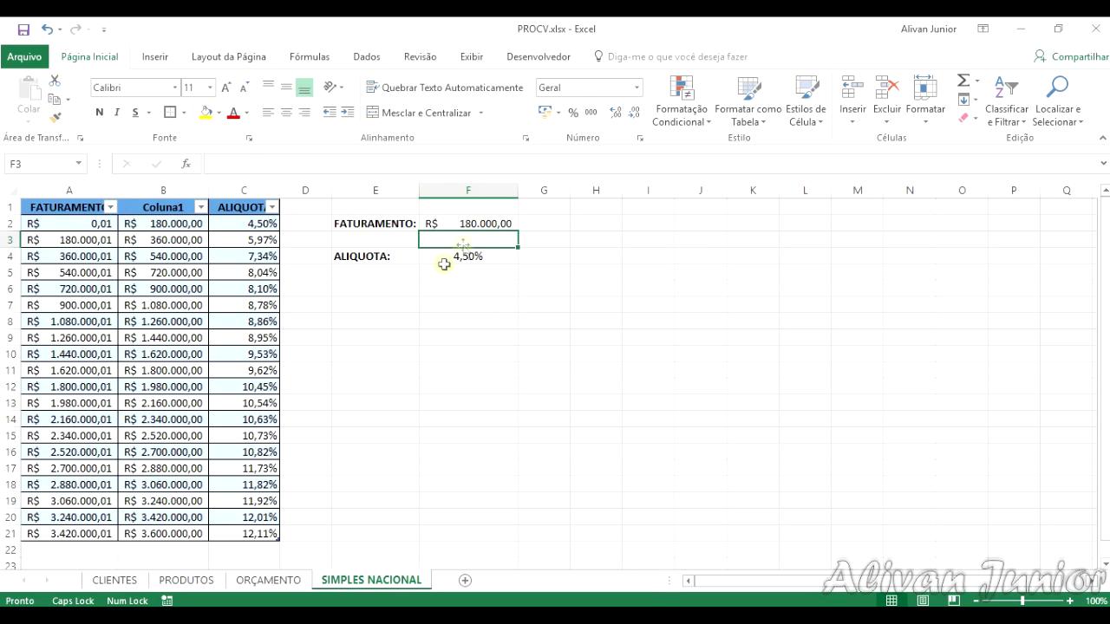
left_click(472, 224)
type("180")
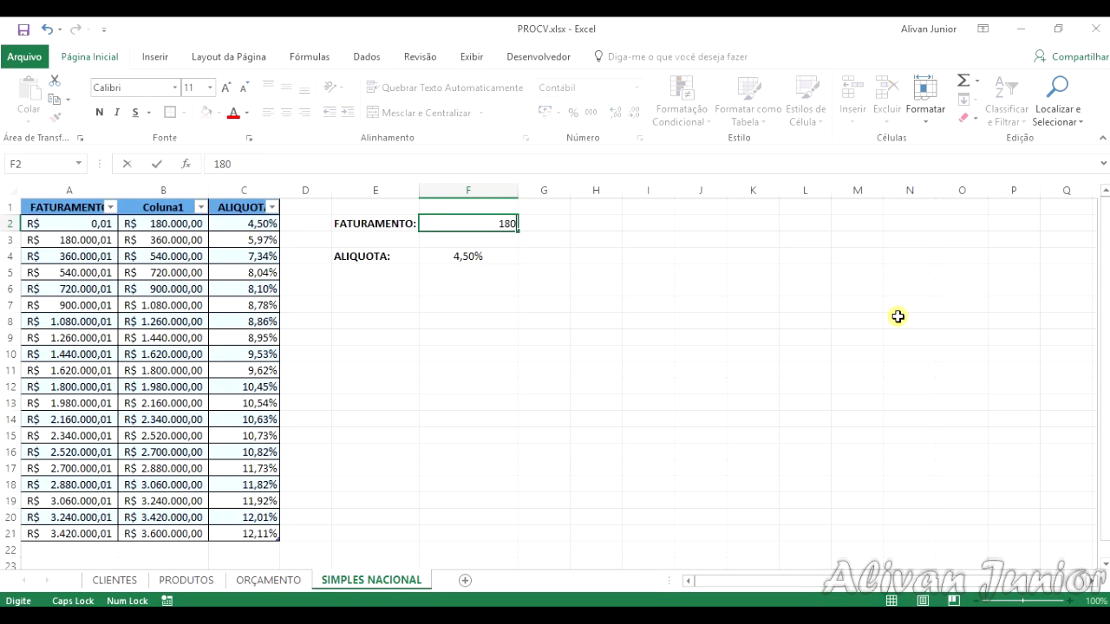
type("000,01")
key("Return")
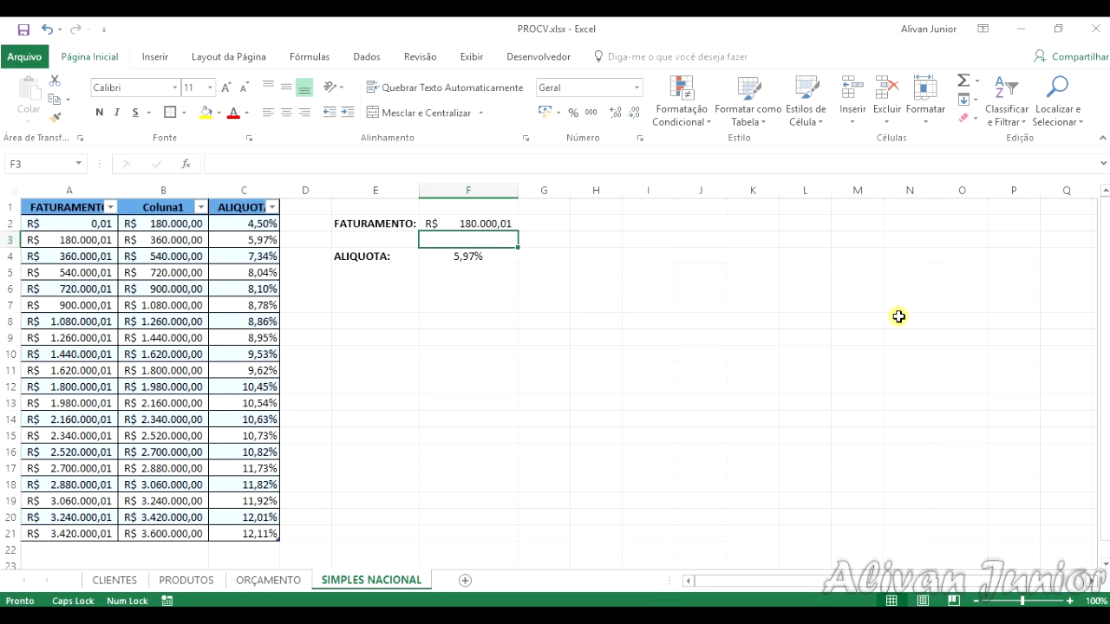
left_click(477, 256)
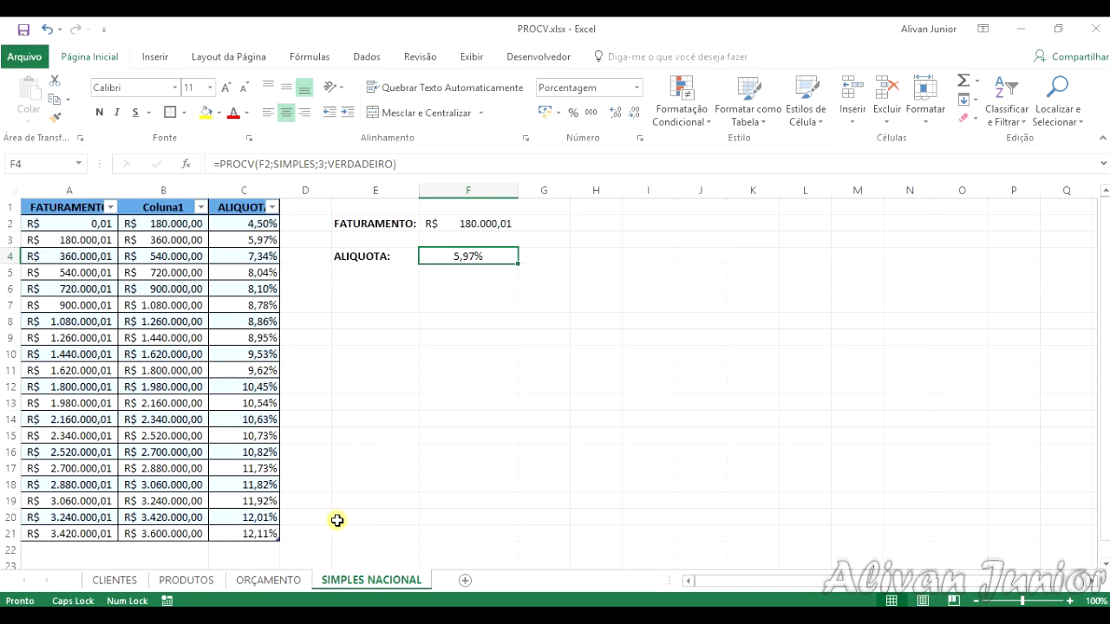
left_click(457, 466)
left_click(467, 333)
left_click(475, 286)
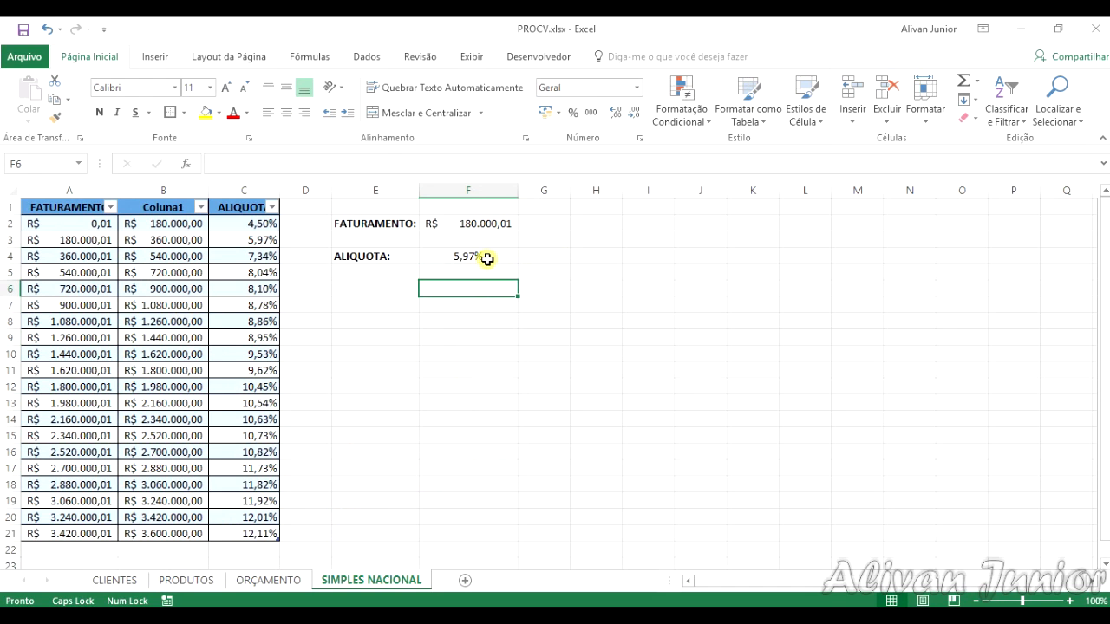
left_click(488, 259)
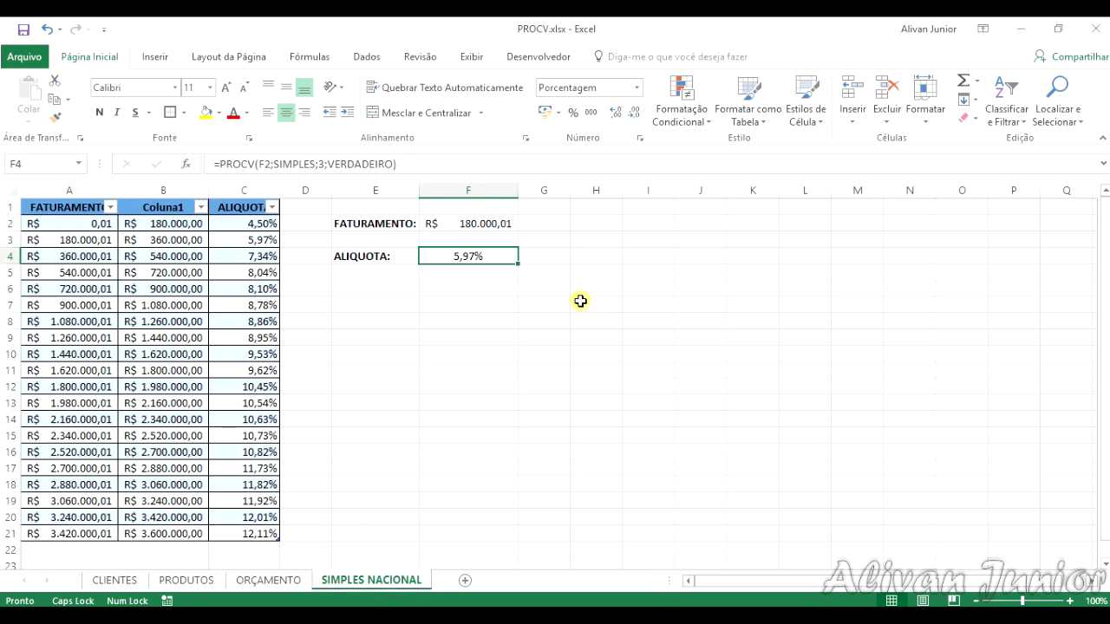
left_click(508, 366)
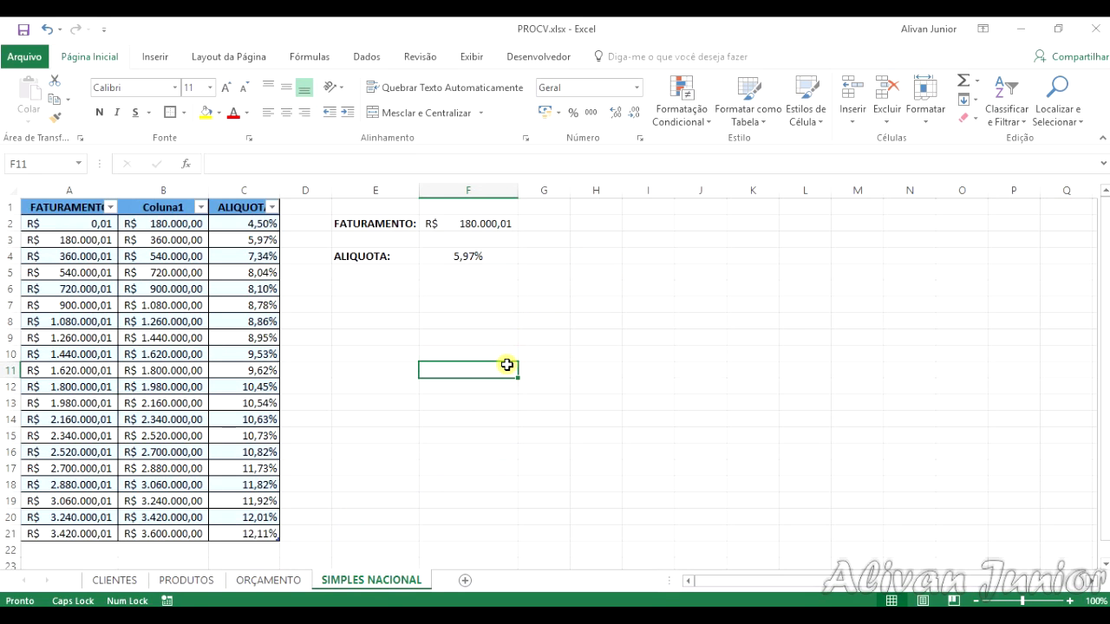
Step: Set the revenue in F2 to 3.250.000,25 and check the rate in F4 against row 20 of the table
left_click(509, 223)
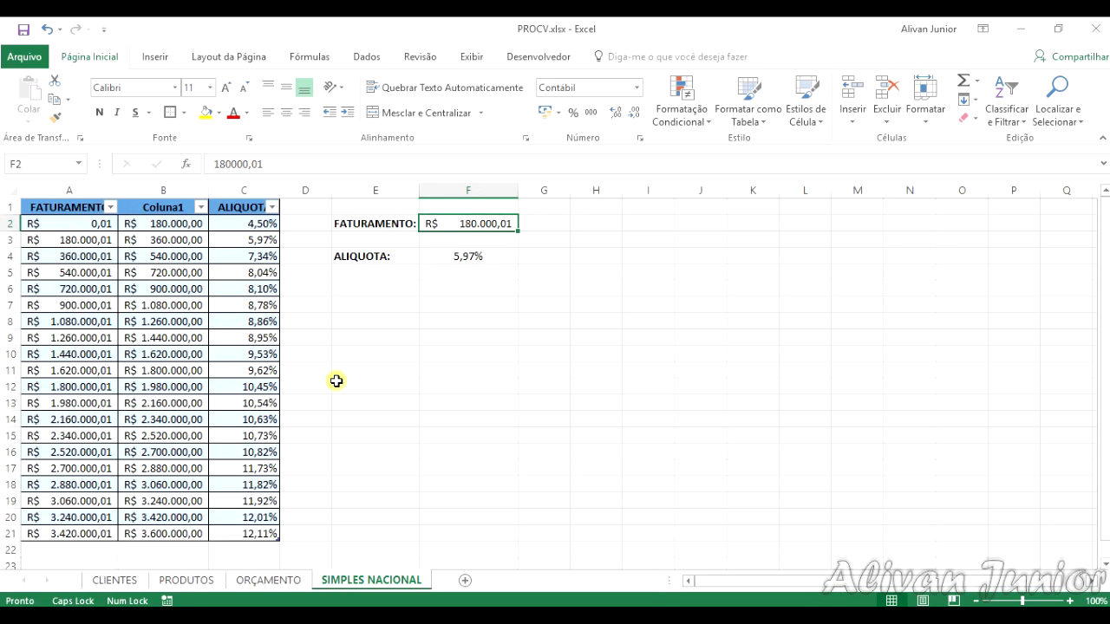
type("3.")
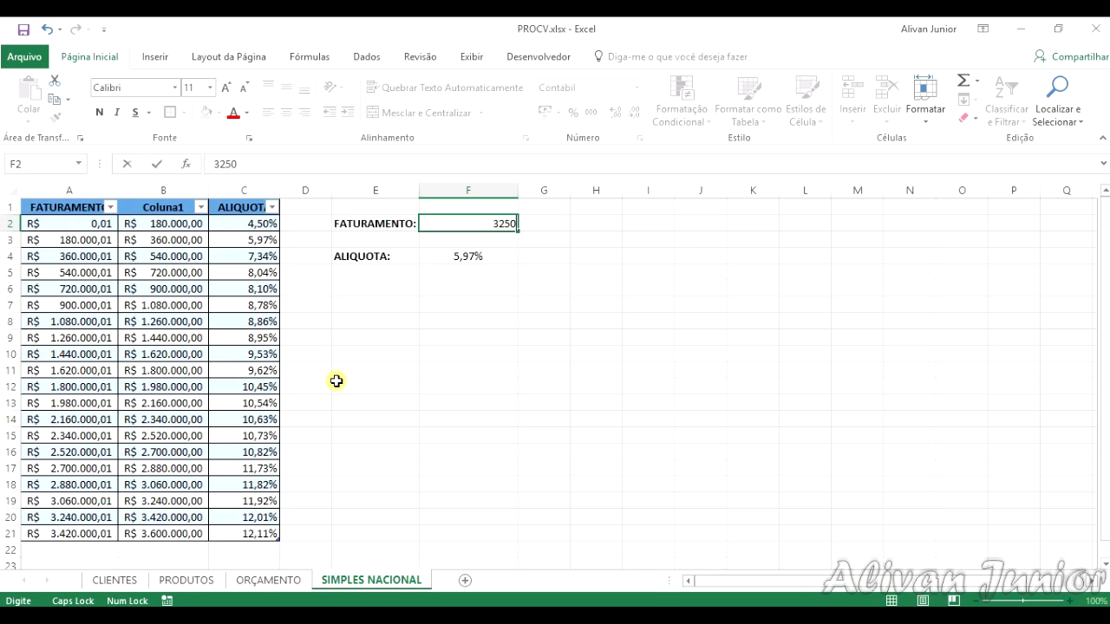
type("250.000,25")
key("Return")
left_click(257, 513)
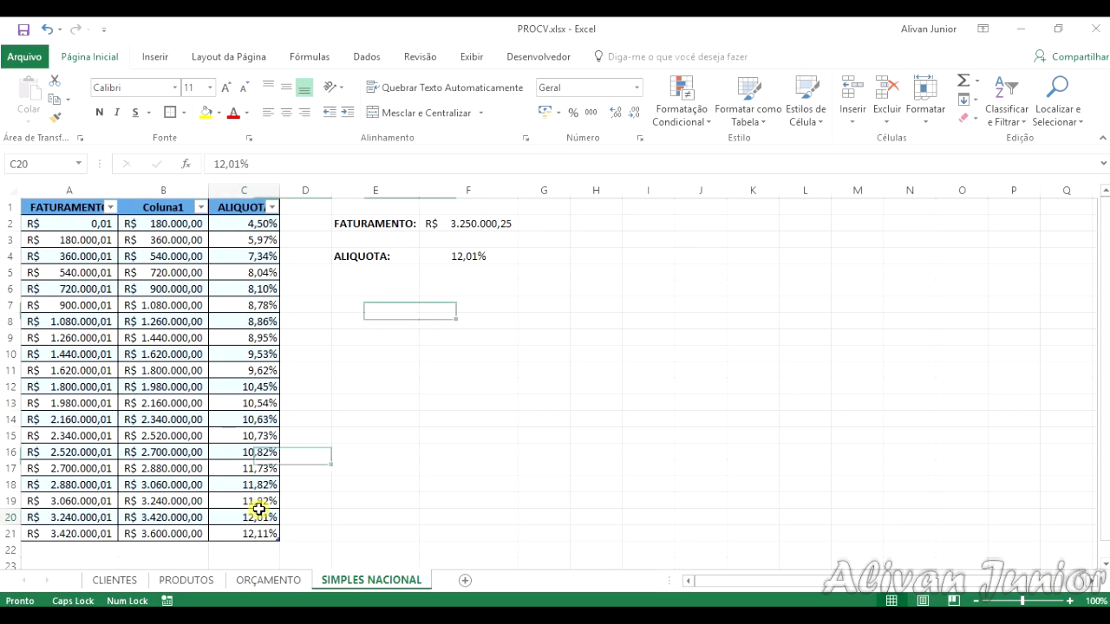
left_click(80, 518)
left_click(147, 517)
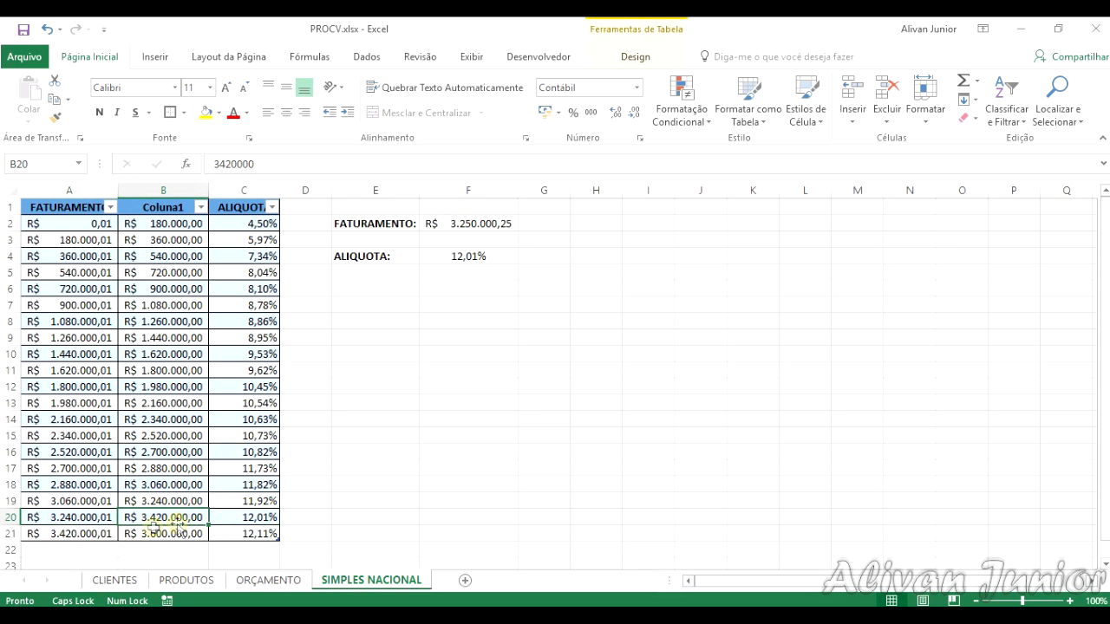
left_click(258, 520)
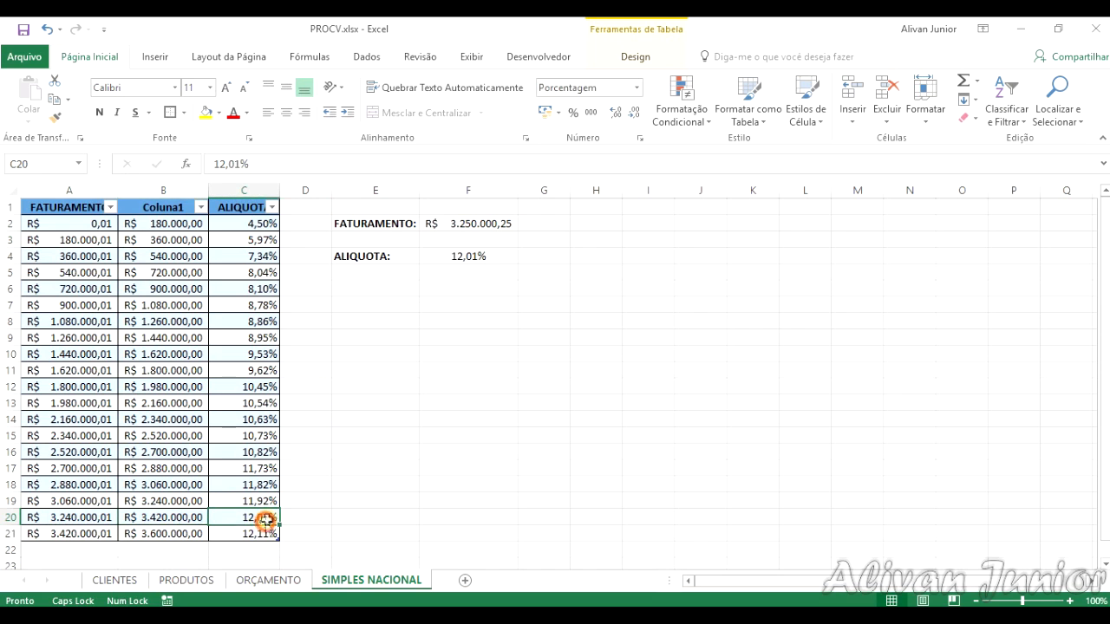
left_click(479, 274)
left_click(486, 257)
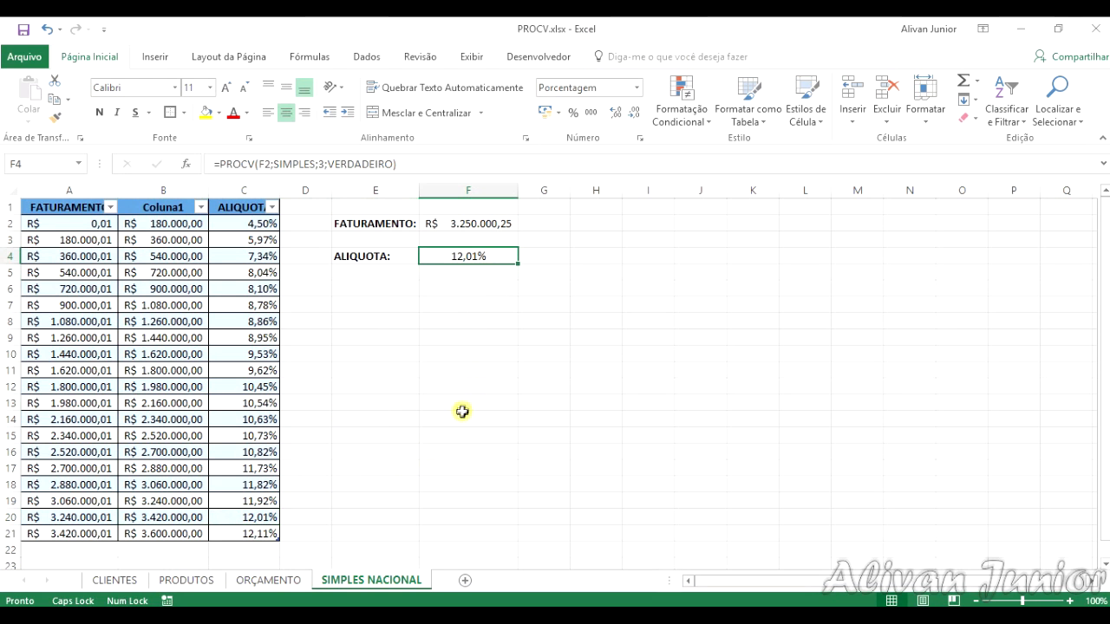
Step: Review the ORÇAMENTO, PRODUTOS and CLIENTES sheets, ending back on the SIMPLES NACIONAL sheet
left_click(282, 580)
left_click(360, 580)
left_click(275, 584)
left_click(343, 580)
left_click(273, 580)
left_click(186, 580)
left_click(126, 581)
left_click(177, 580)
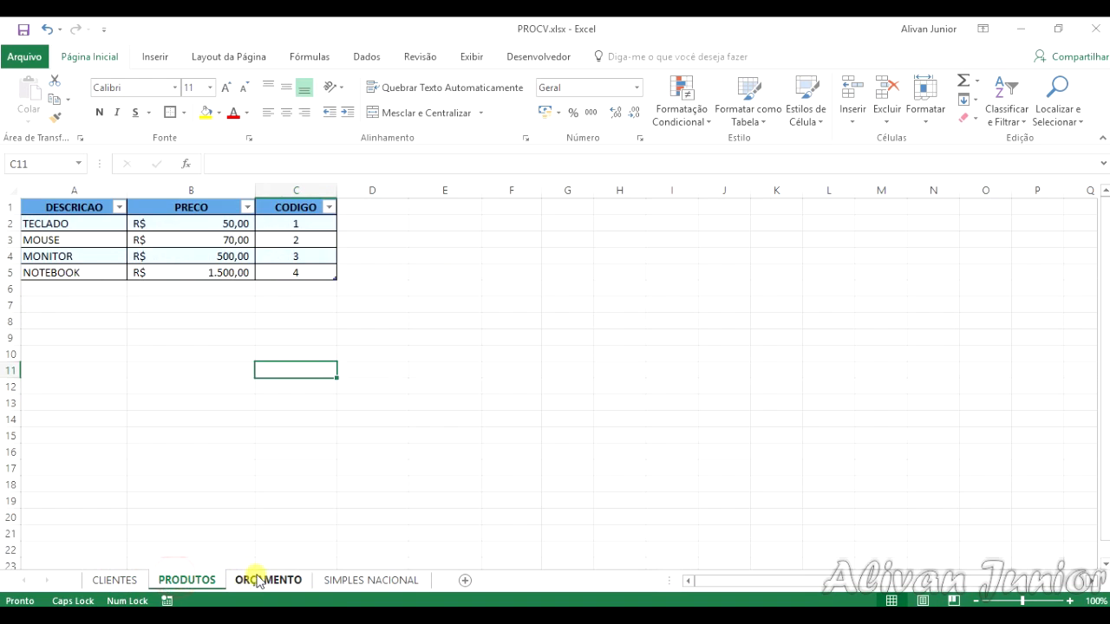
left_click(260, 580)
left_click(368, 581)
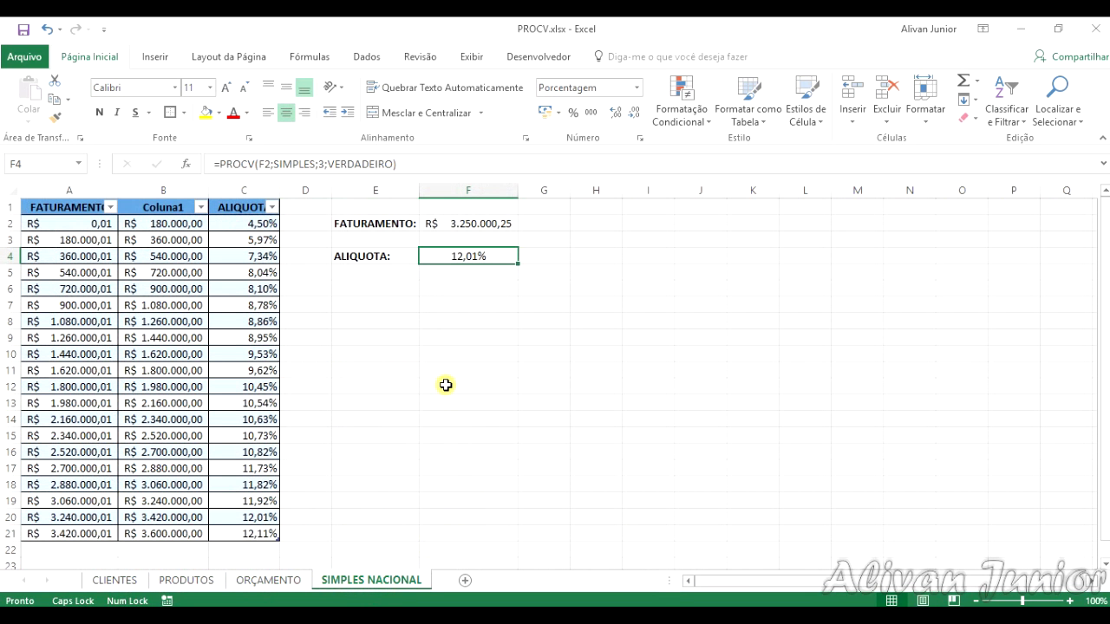